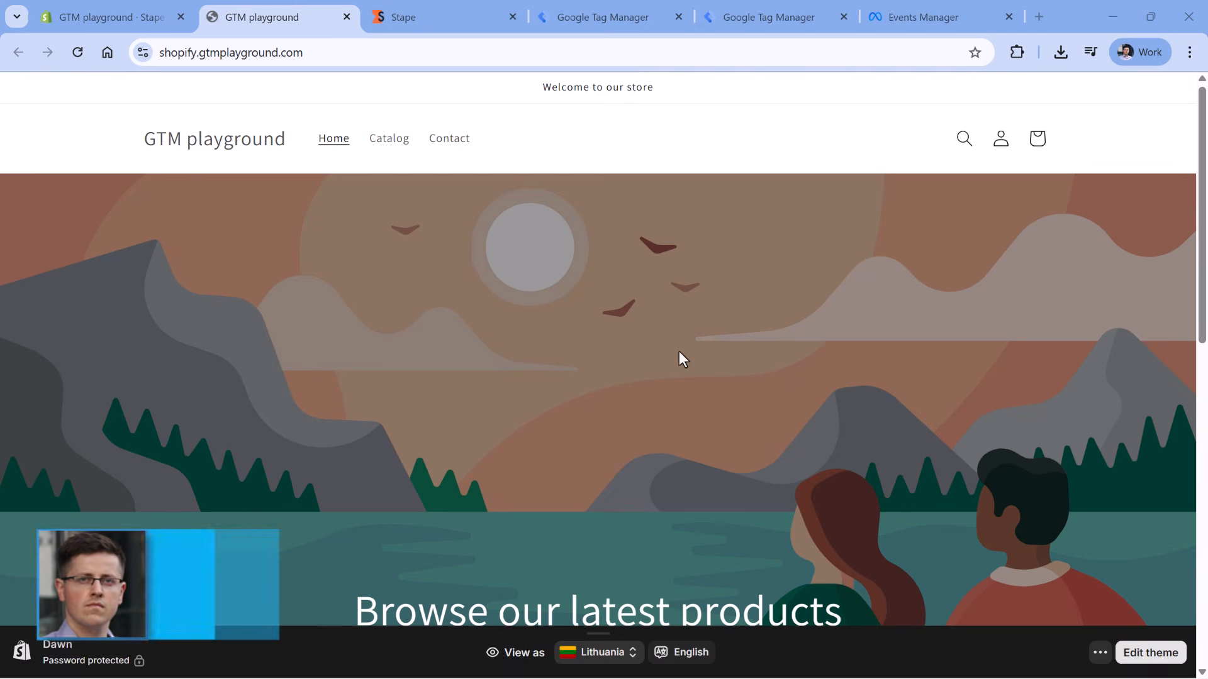
# - Leave the Shopify storefront for the web Tag Manager container's empty Tags page
pyautogui.click(605, 17)
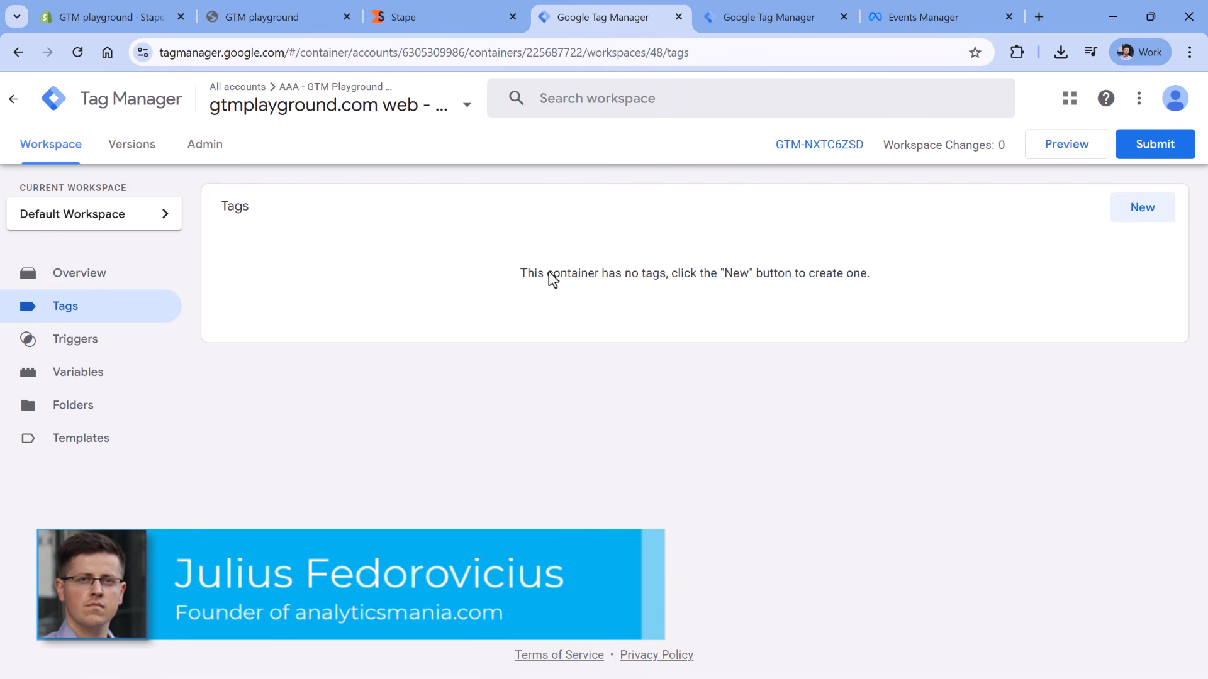
# - Check the server container's empty Tags and the Stape dashboard, then return to the Stape Conversion Tracking app
pyautogui.click(788, 17)
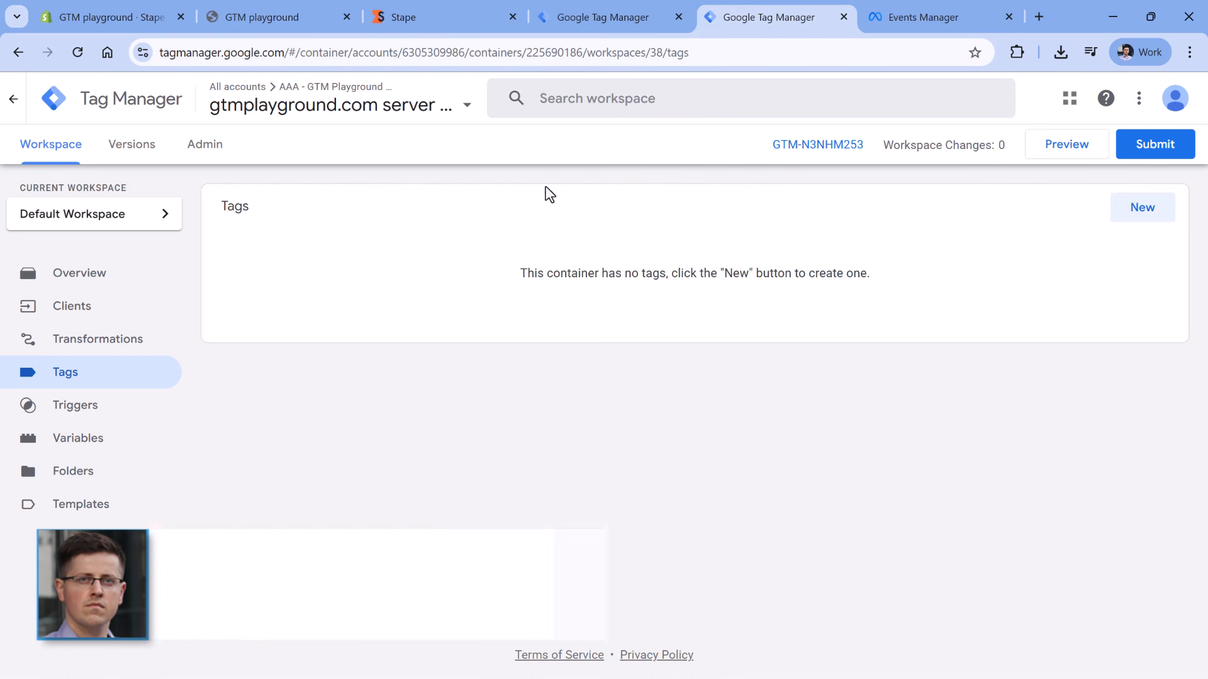
pyautogui.click(422, 17)
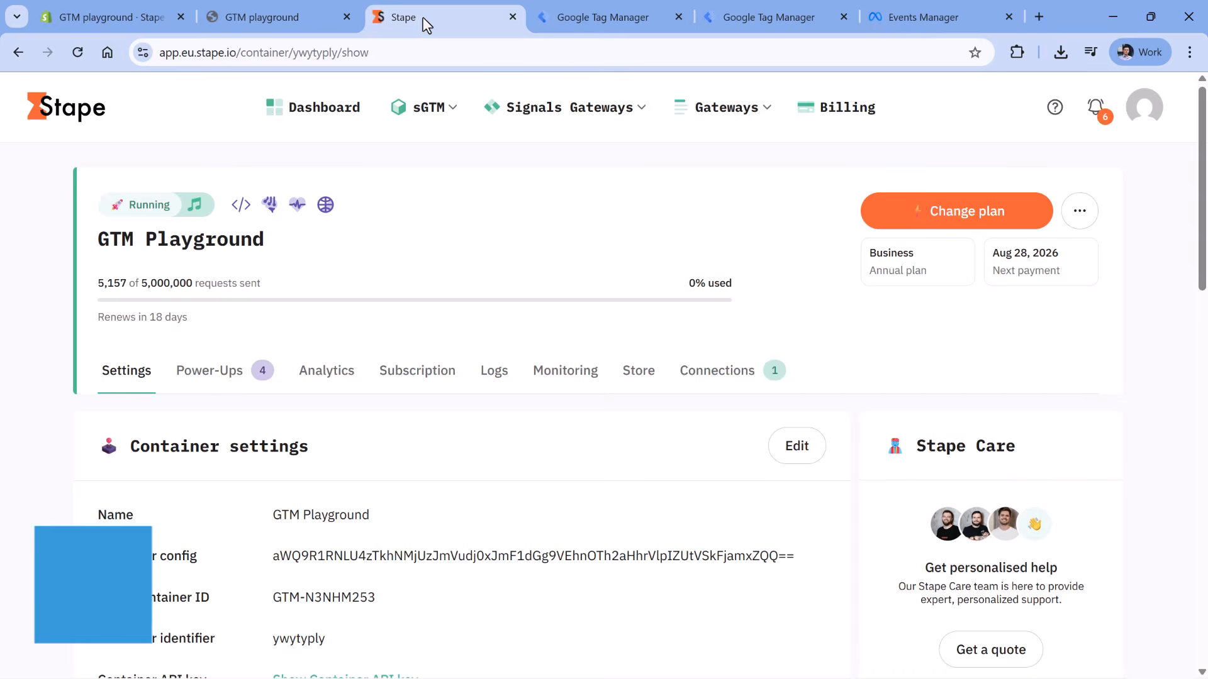
pyautogui.click(93, 18)
pyautogui.scroll(9, 302, 205)
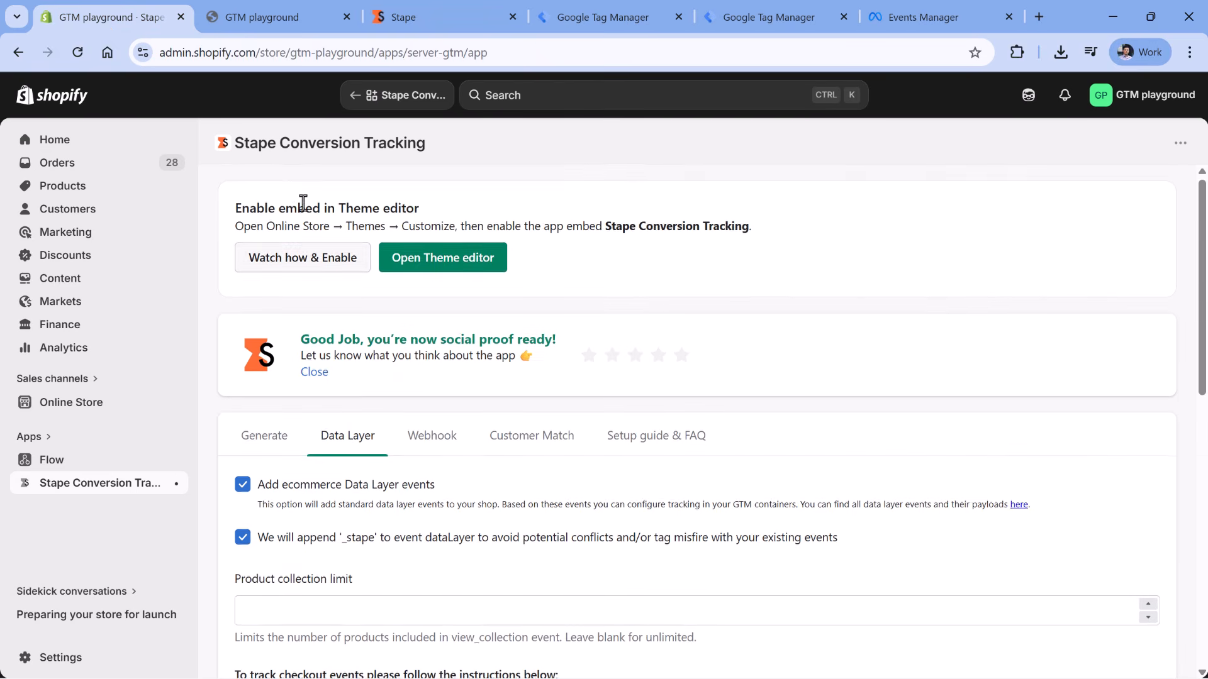
pyautogui.click(263, 441)
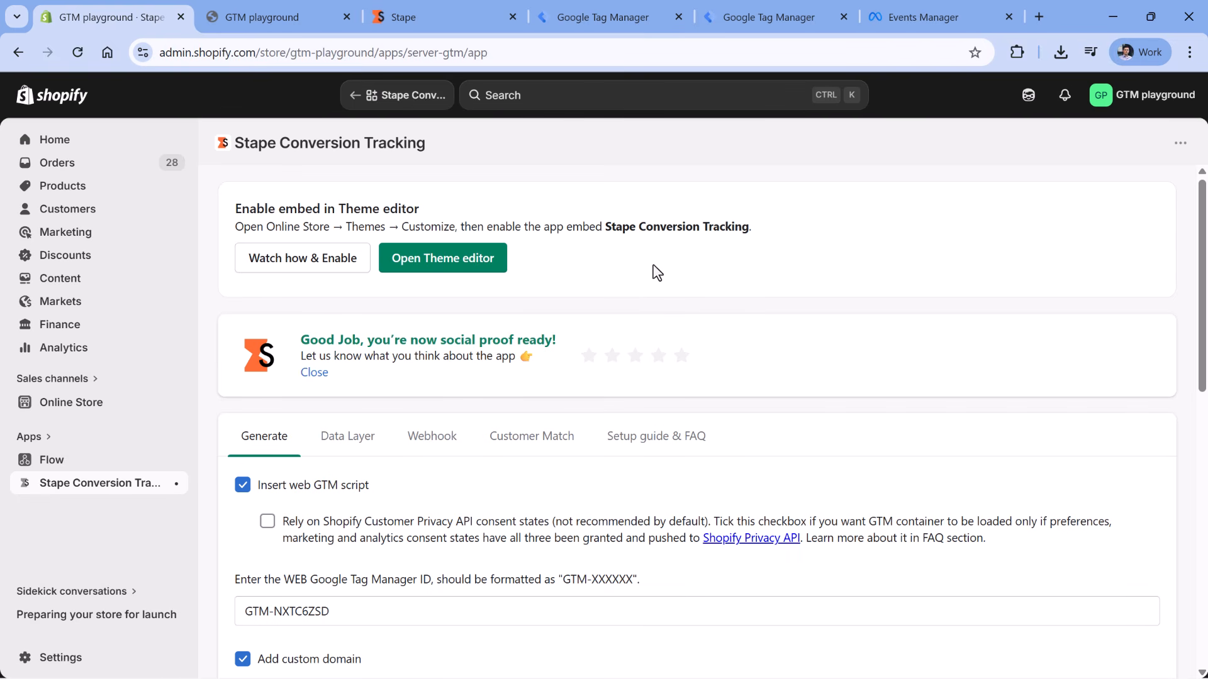
pyautogui.scroll(-2, 650, 248)
pyautogui.scroll(2, 650, 219)
pyautogui.scroll(-3, 512, 319)
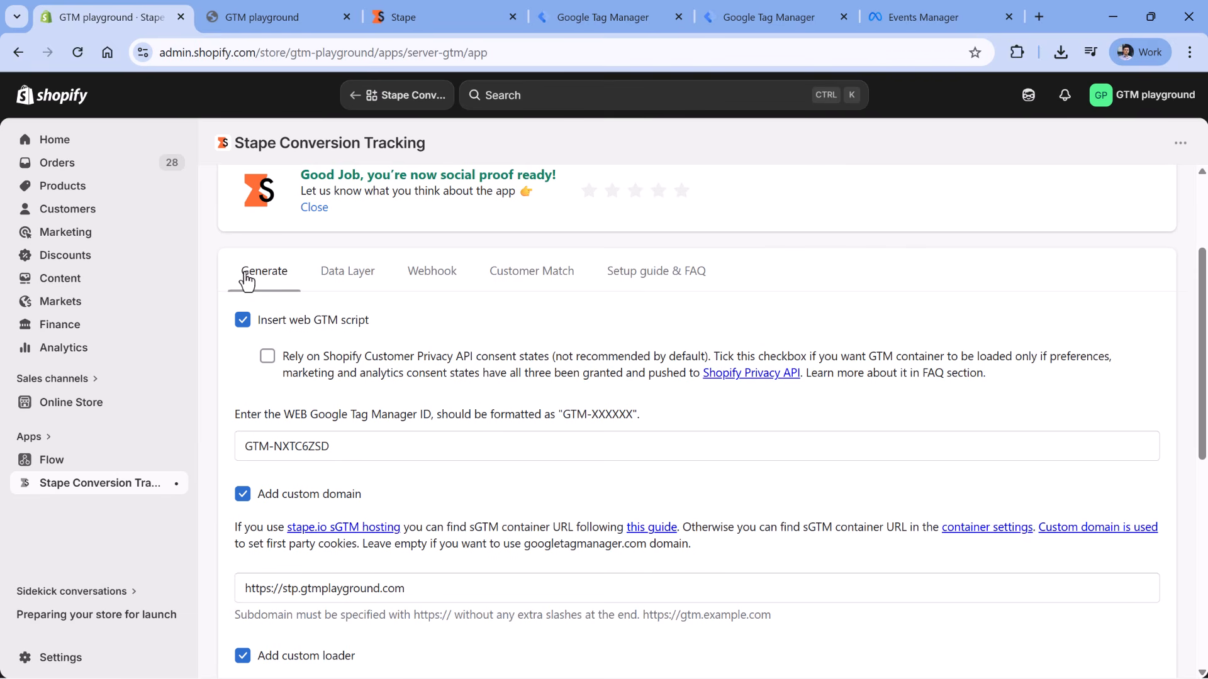
pyautogui.moveTo(340, 451); pyautogui.dragTo(227, 451)
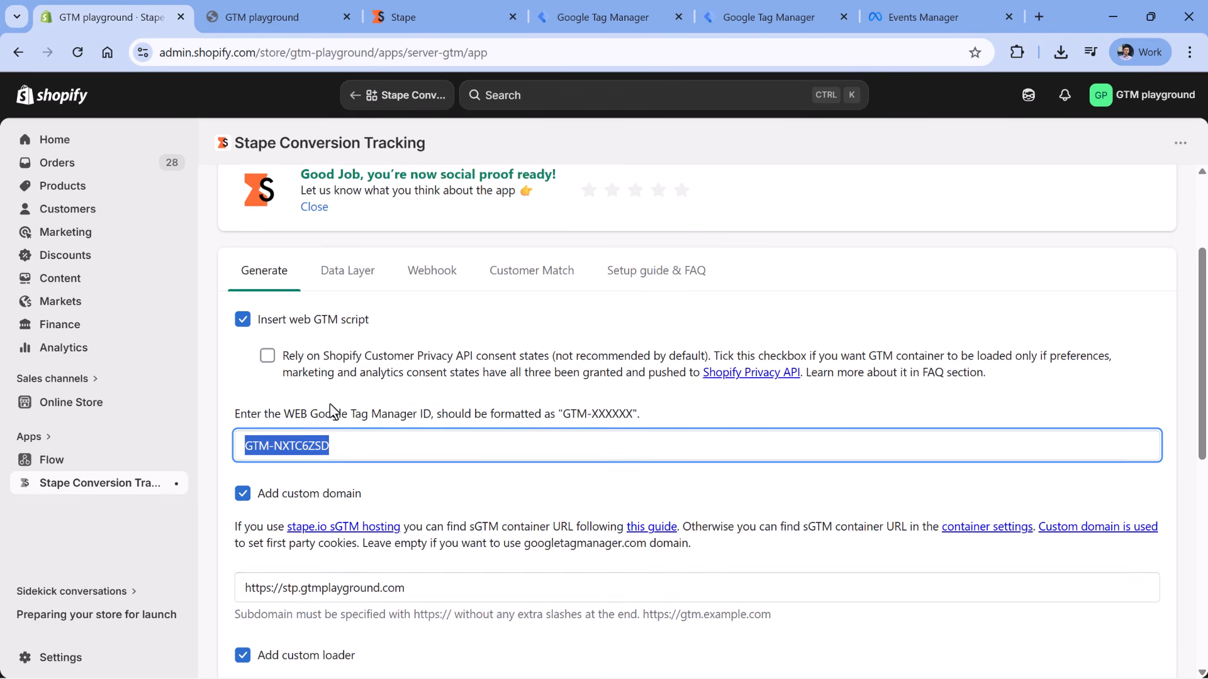
pyautogui.scroll(-2, 330, 405)
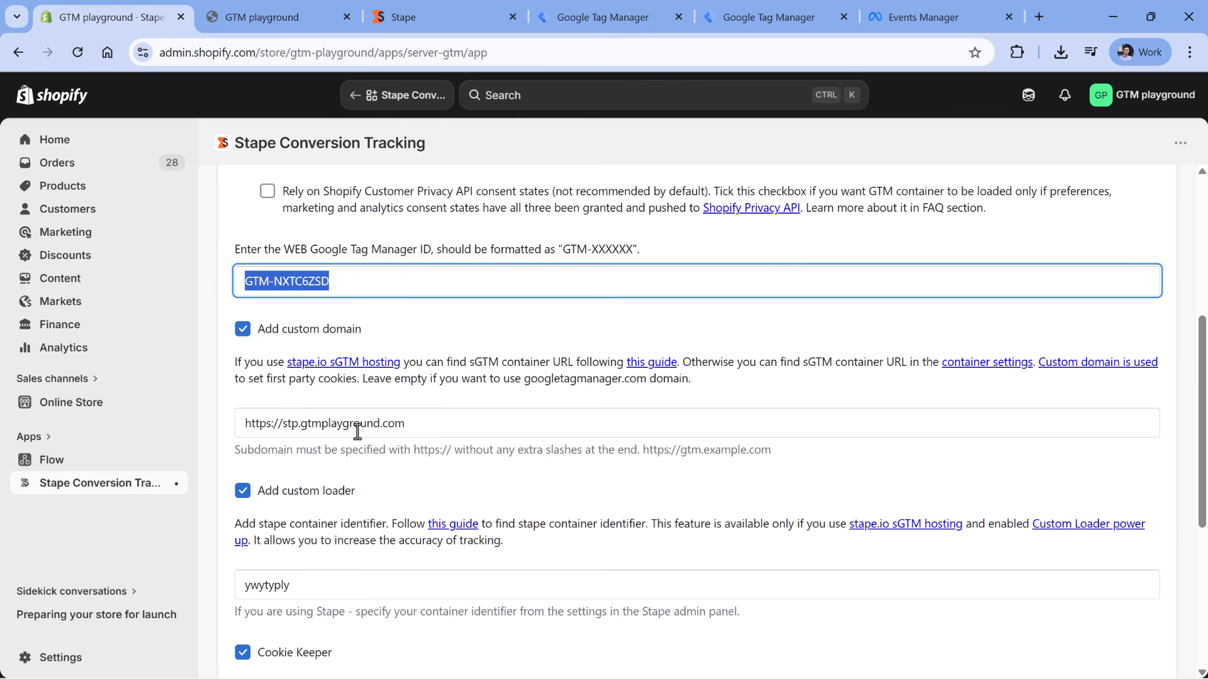
pyautogui.scroll(-1, 357, 432)
pyautogui.scroll(-3, 314, 417)
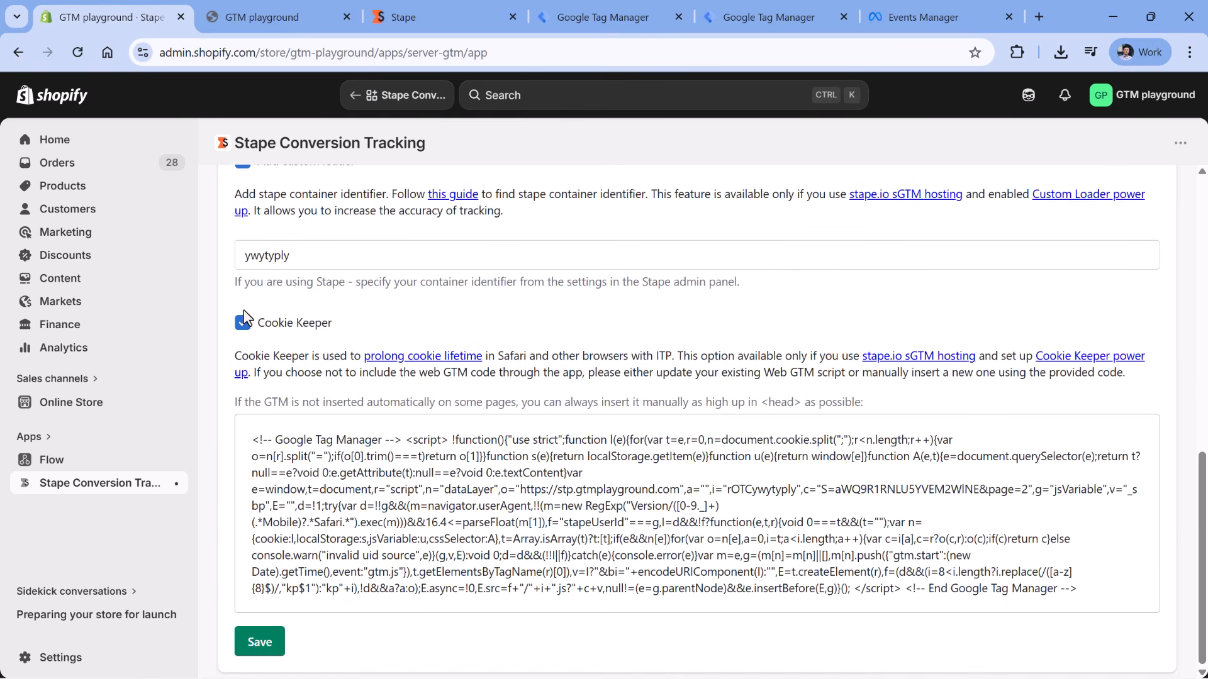
pyautogui.scroll(2, 410, 359)
pyautogui.scroll(5, 390, 340)
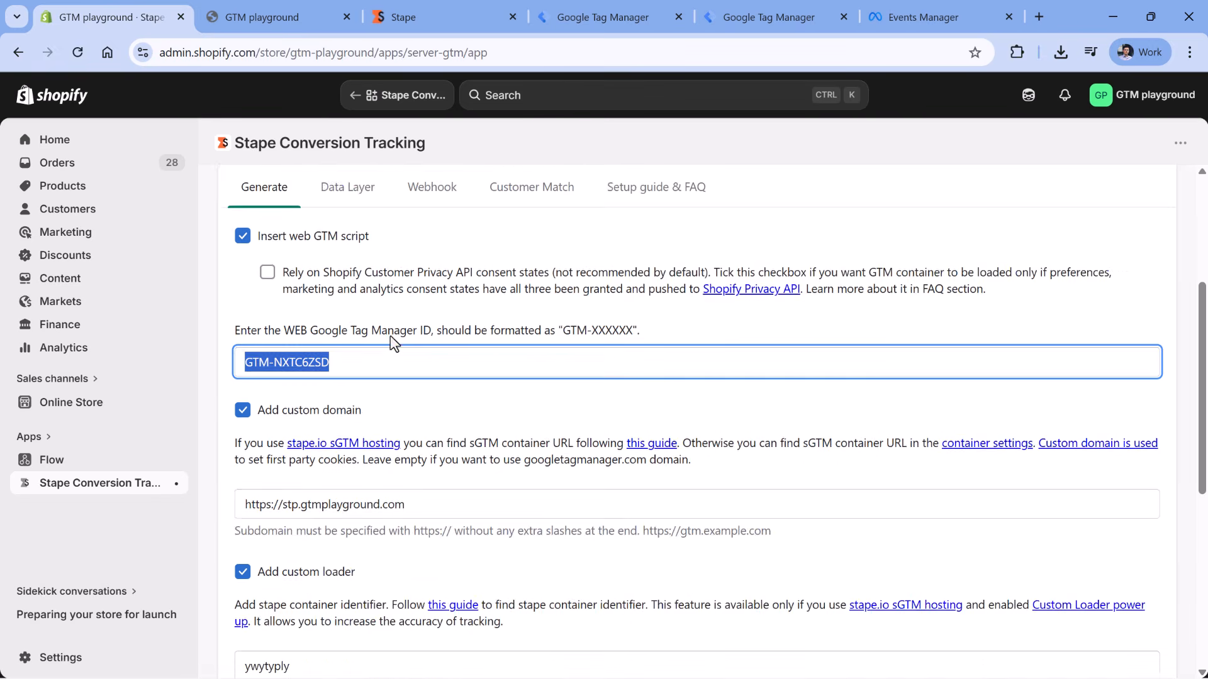
pyautogui.click(350, 362)
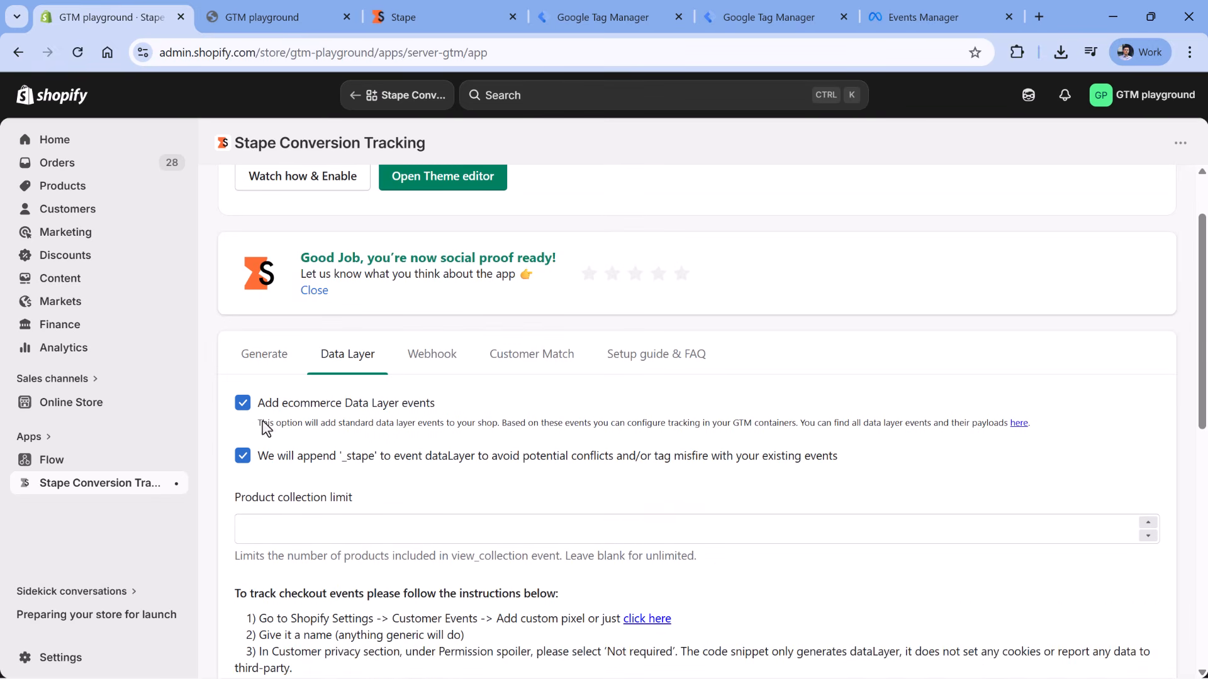
# - Review the checkout-tracking instructions and custom pixel code, then return to the web Tag Manager container
pyautogui.scroll(-5, 314, 427)
pyautogui.moveTo(236, 263); pyautogui.dragTo(472, 426)
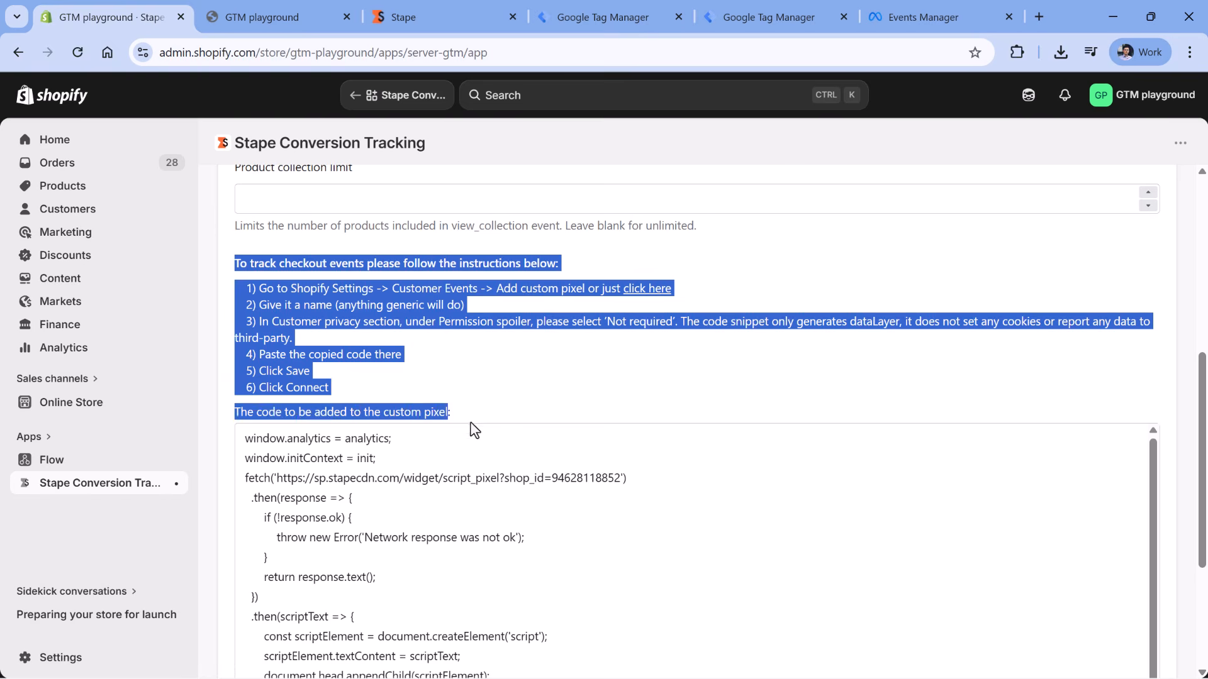
pyautogui.click(473, 410)
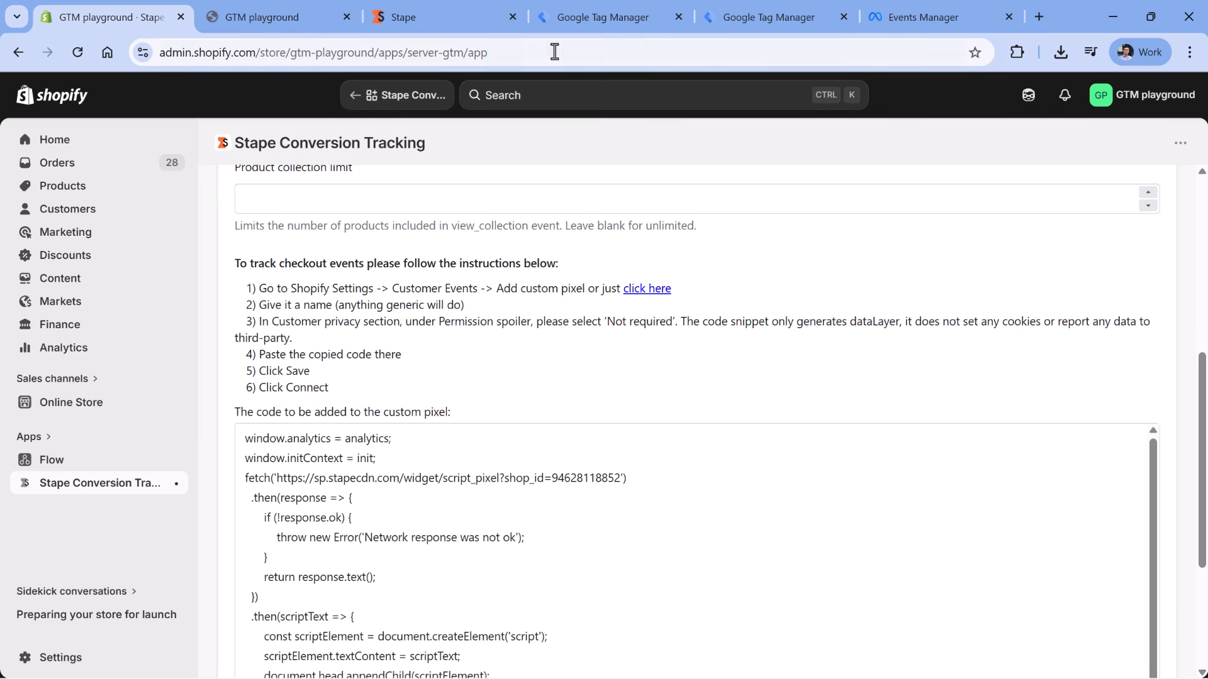
pyautogui.click(603, 19)
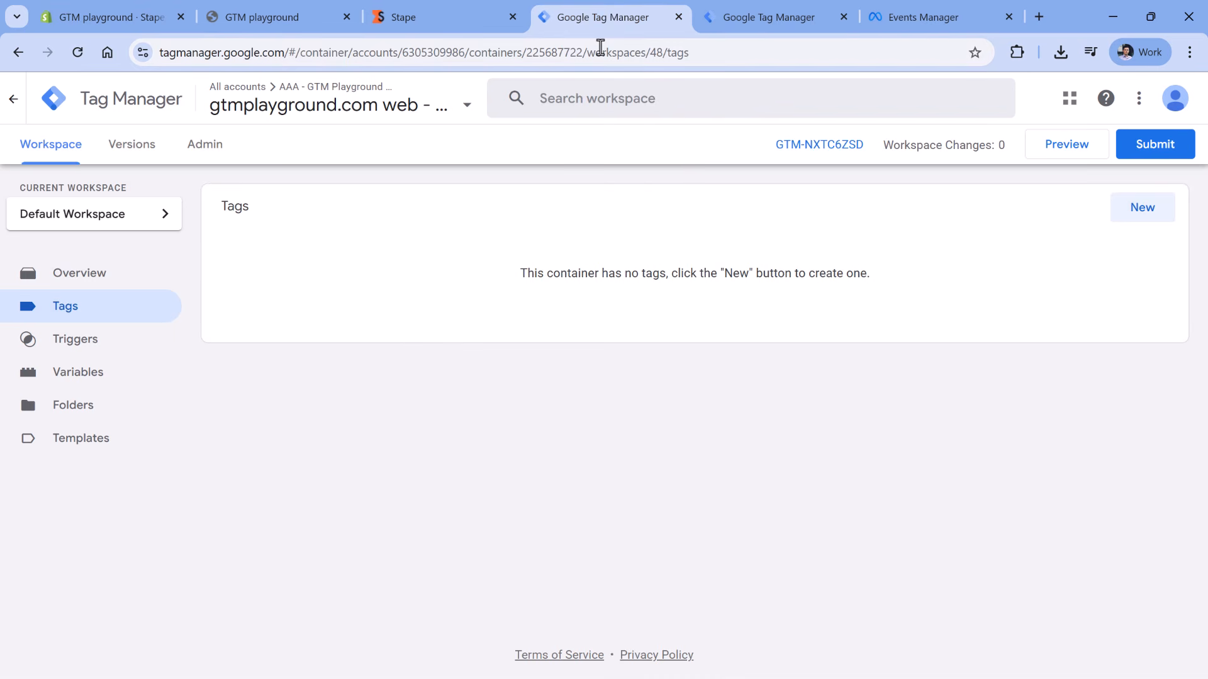
# - Confirm the server container holds only a GA4 client, then go to Stape's GTM Playground container page
pyautogui.click(817, 25)
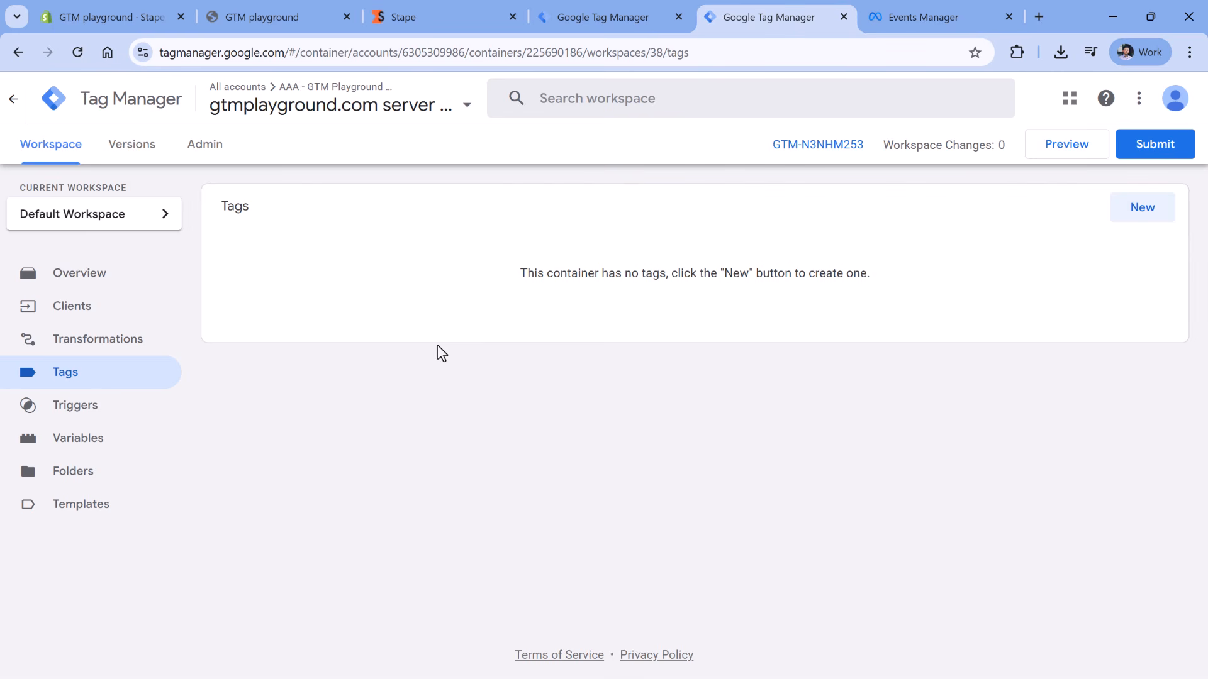
pyautogui.click(63, 305)
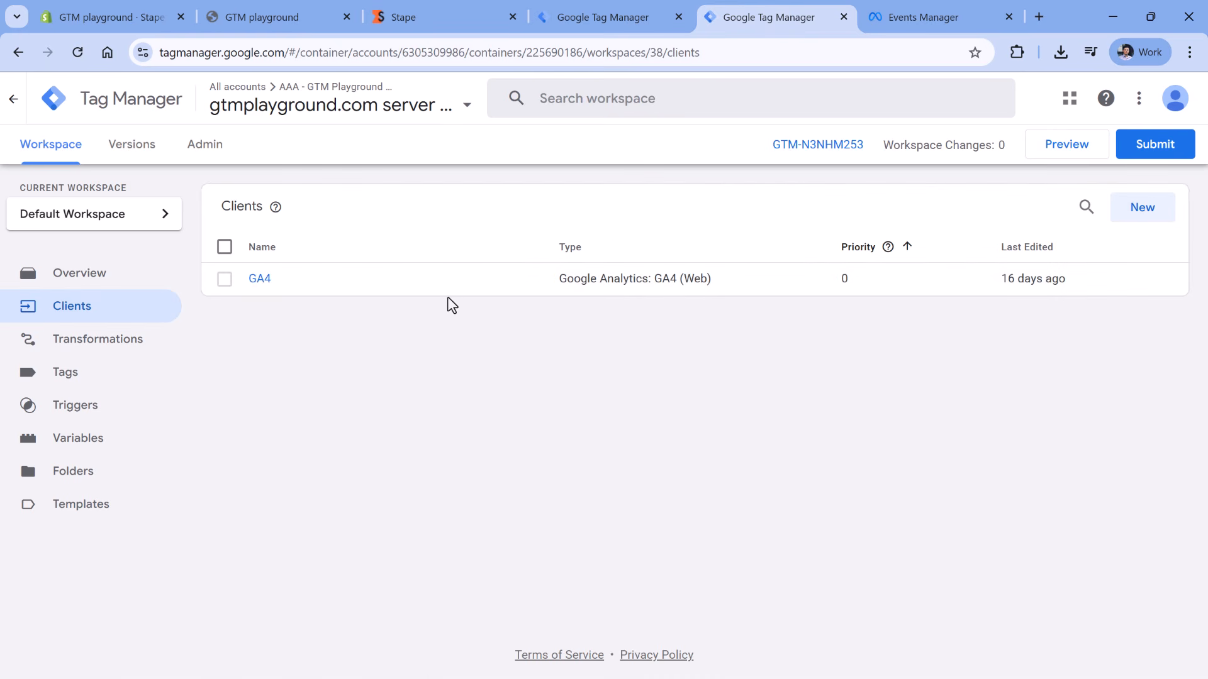
pyautogui.click(448, 16)
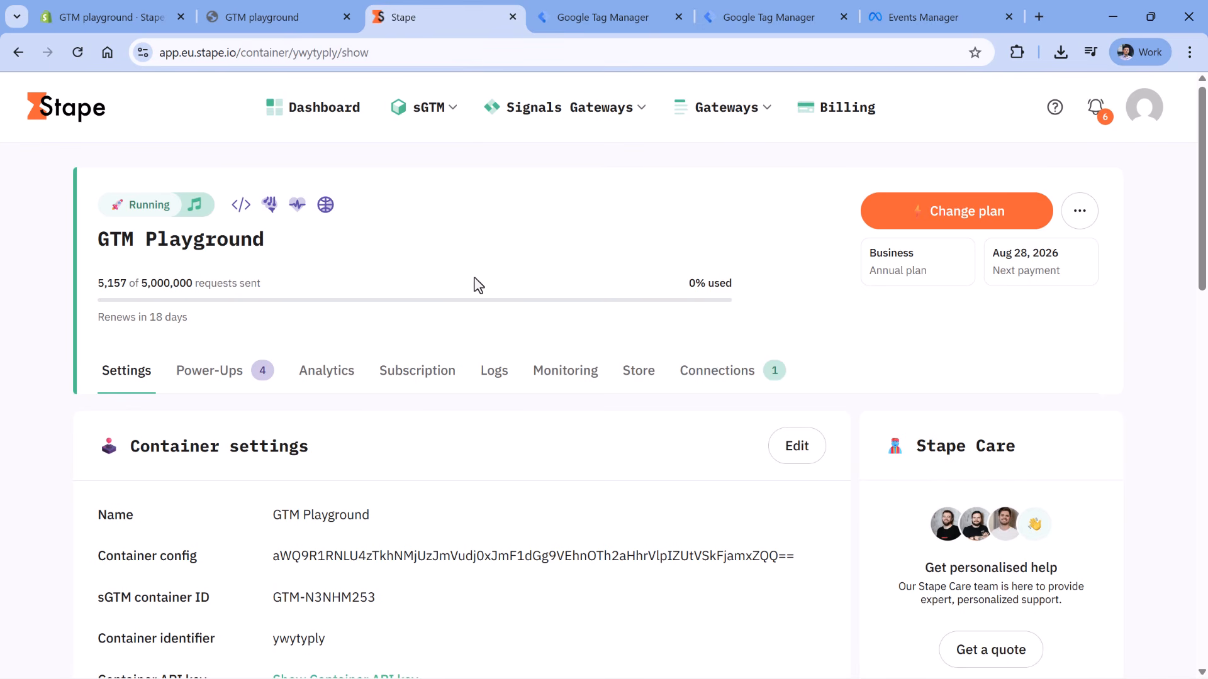
# - In sGTM Setup Assistant Step 1, keep E-commerce on Shopify and answer No to consent settings
pyautogui.click(440, 108)
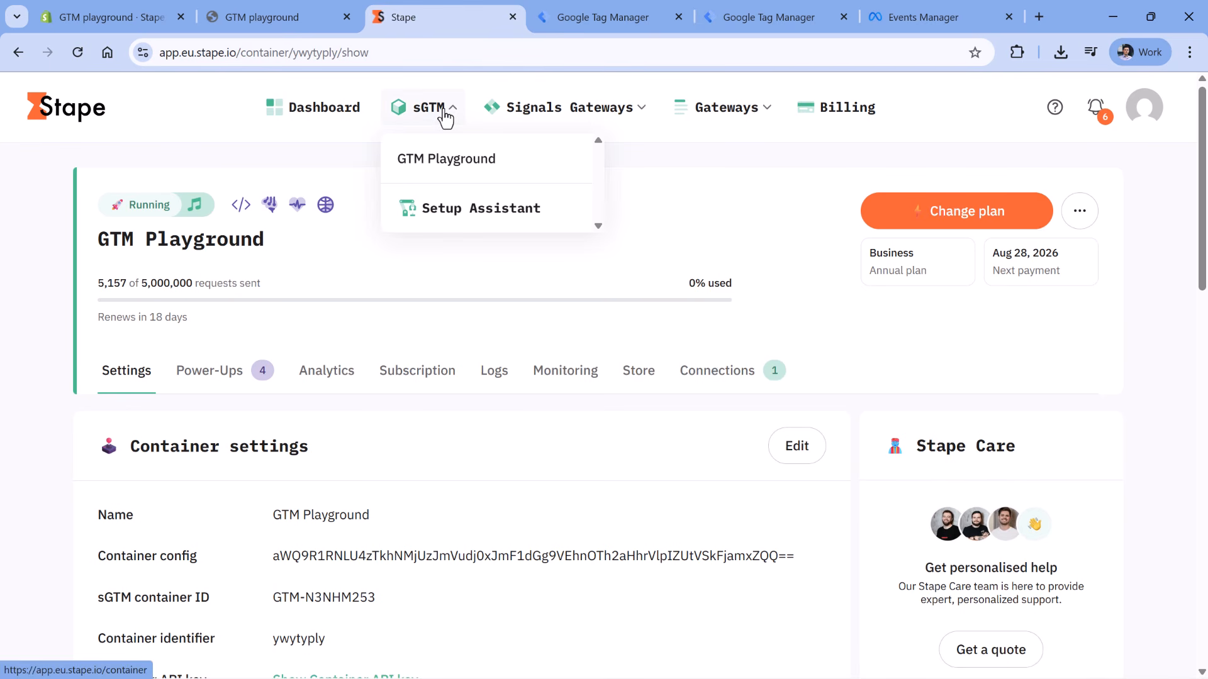
pyautogui.click(489, 224)
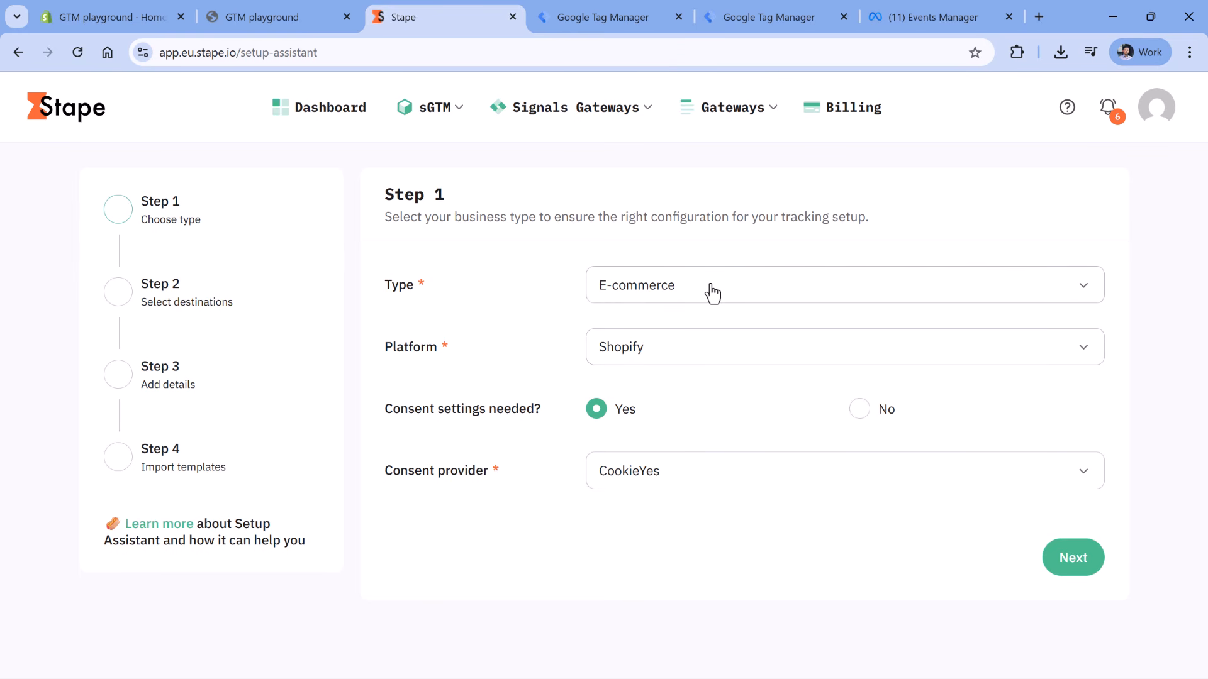
pyautogui.click(734, 490)
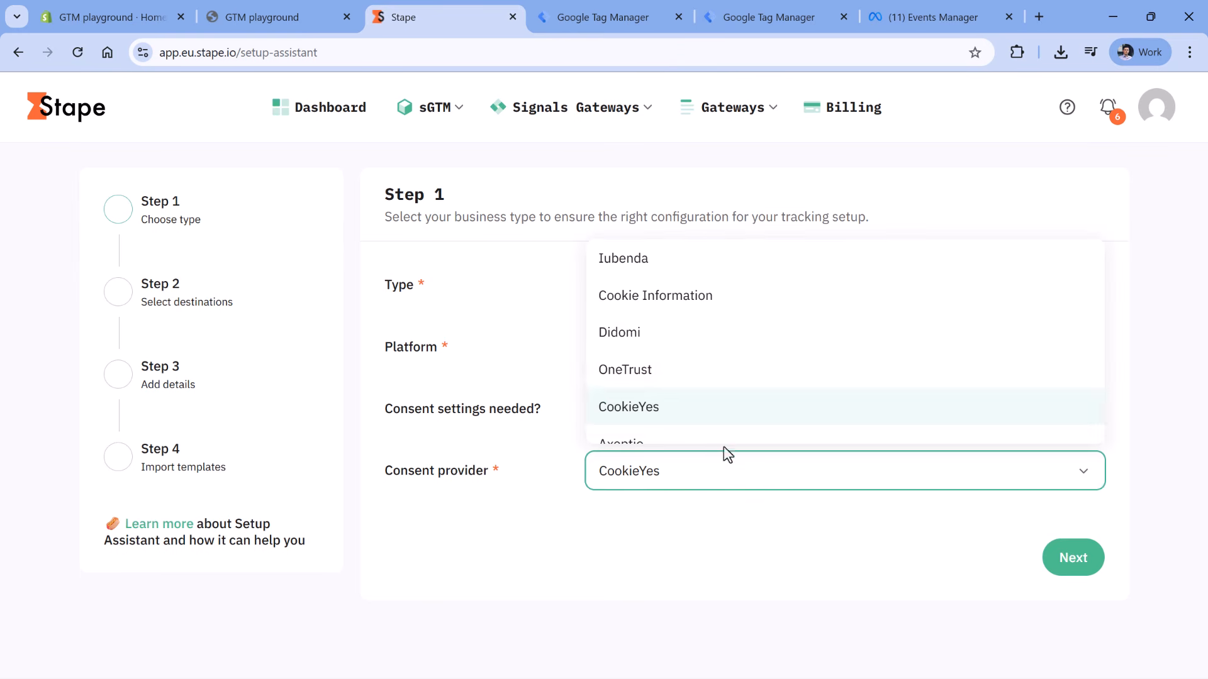
pyautogui.scroll(-1, 666, 291)
pyautogui.scroll(1, 664, 315)
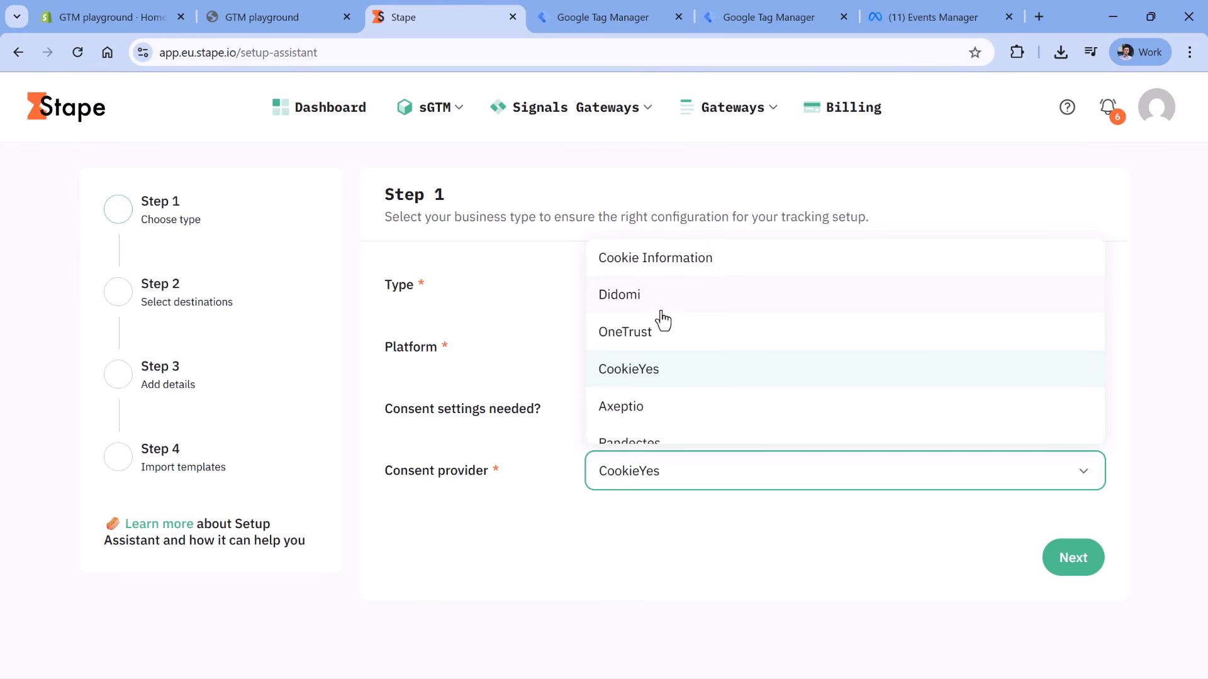
pyautogui.scroll(-2, 661, 339)
pyautogui.click(617, 499)
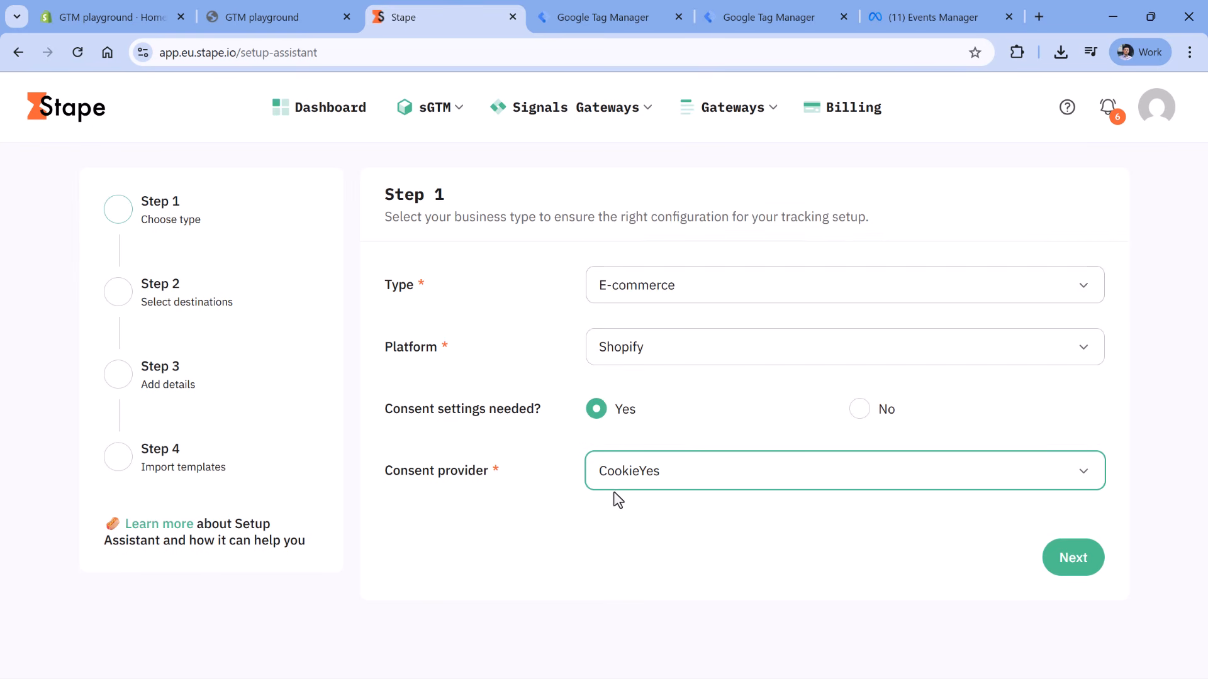
pyautogui.click(859, 410)
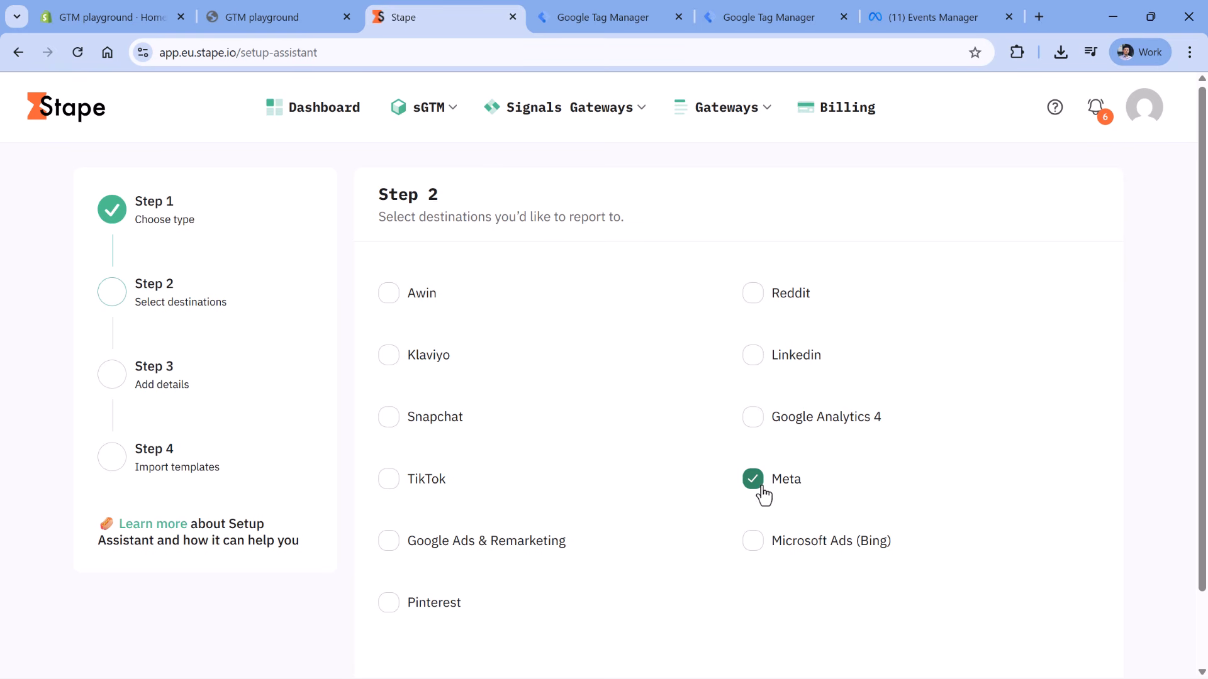
# - Select Meta as the destination and reach Step 3's Pixel ID and CAPI Token fields
pyautogui.scroll(-2, 731, 446)
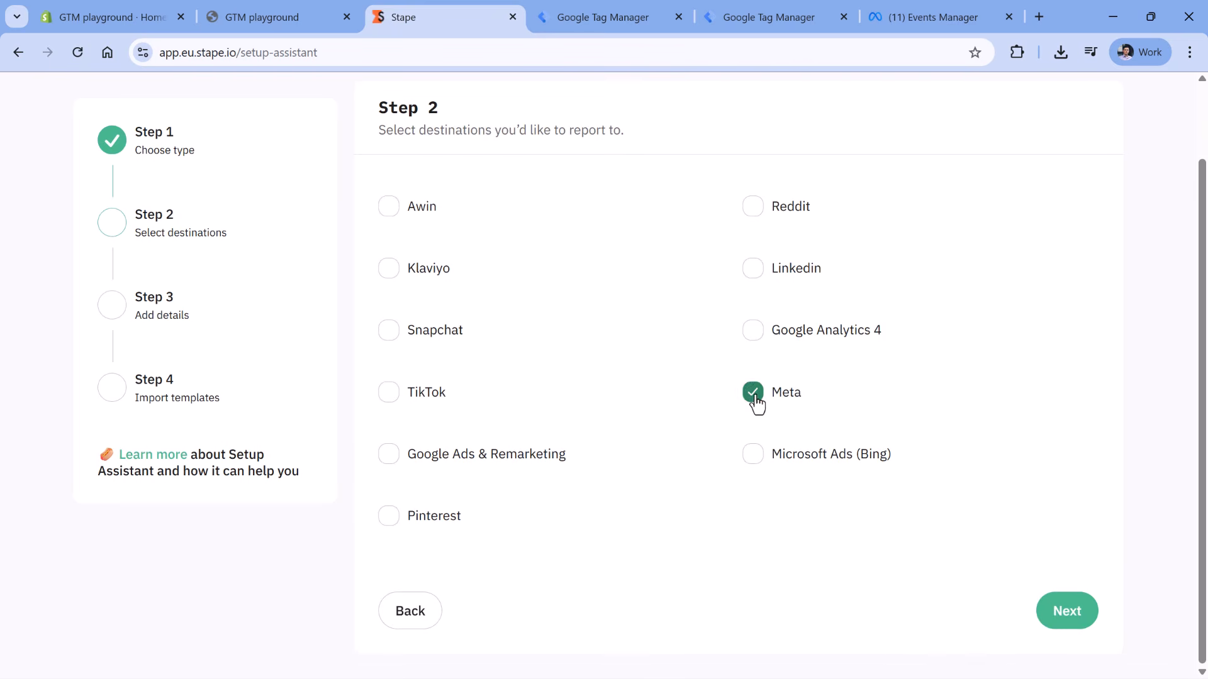
pyautogui.click(1069, 611)
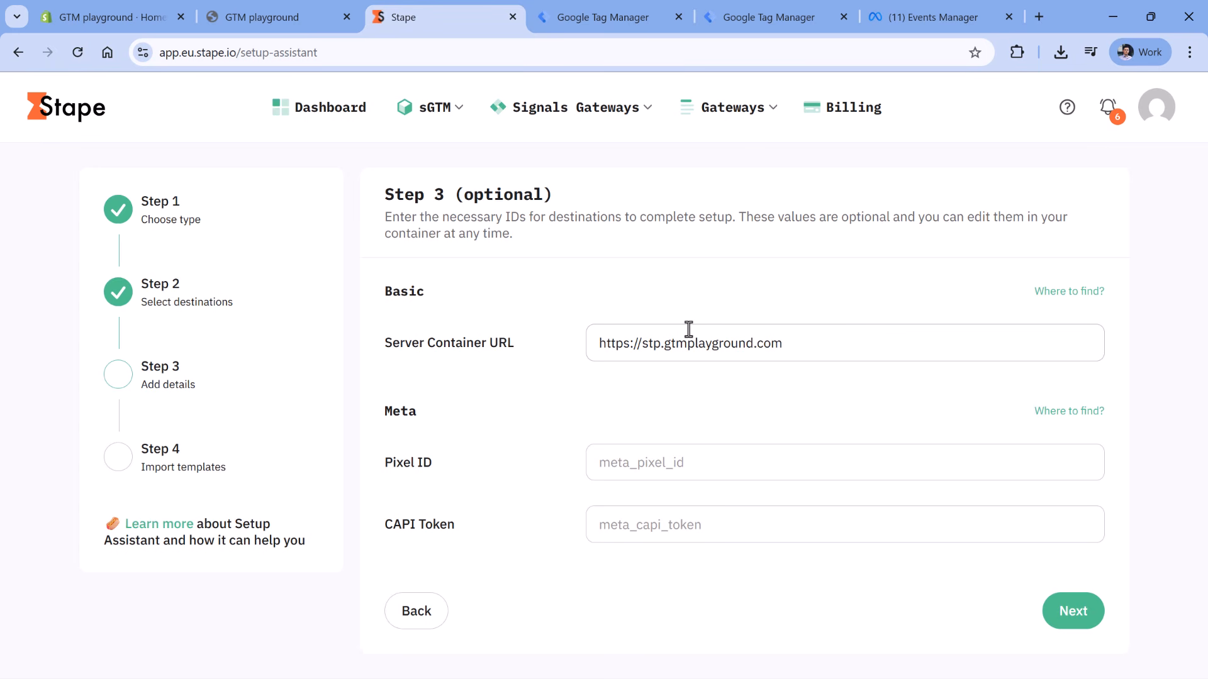
pyautogui.click(666, 469)
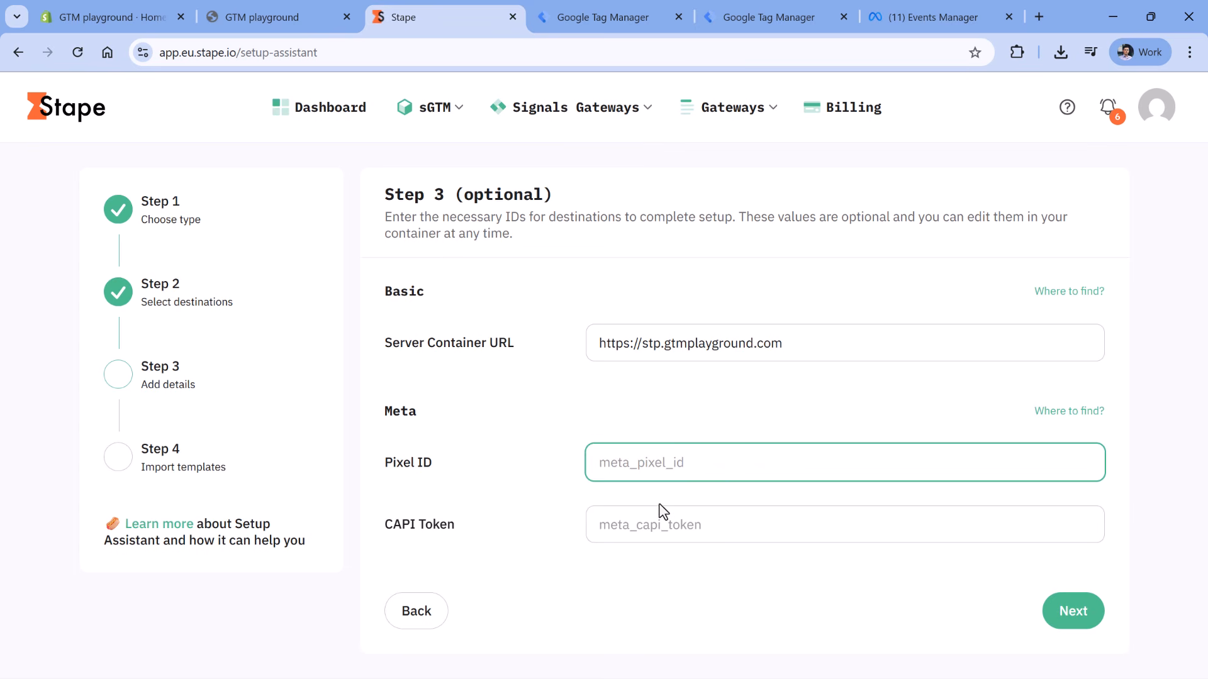
pyautogui.click(672, 516)
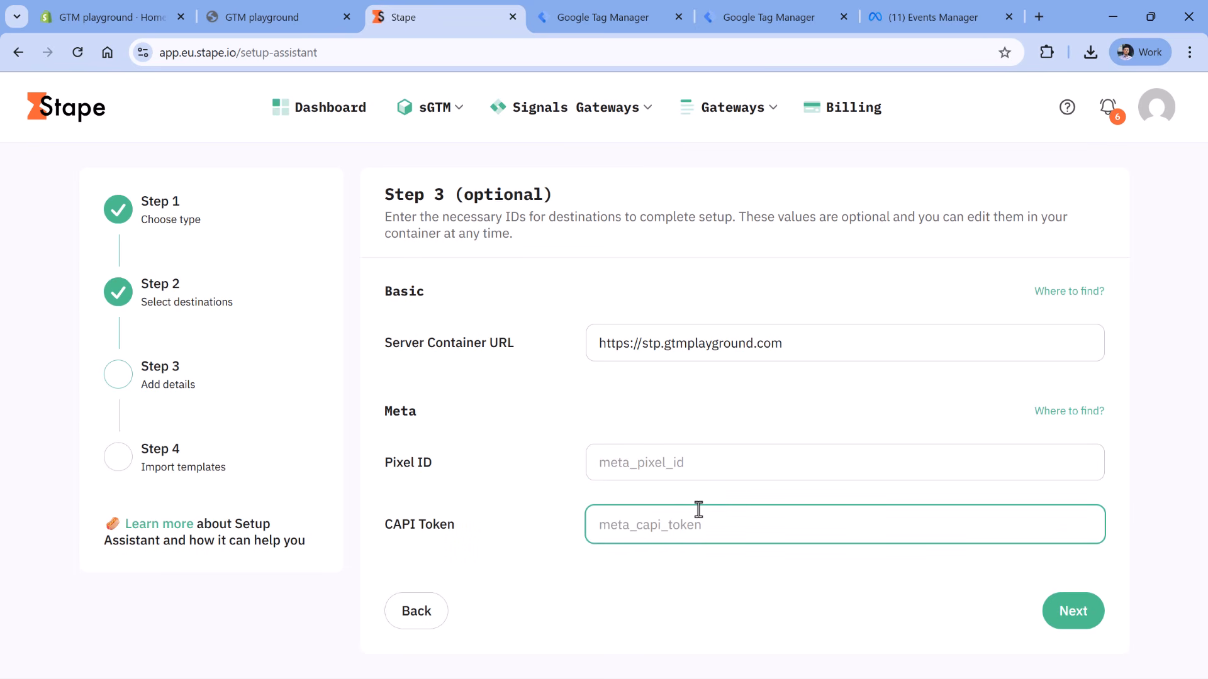
pyautogui.click(927, 17)
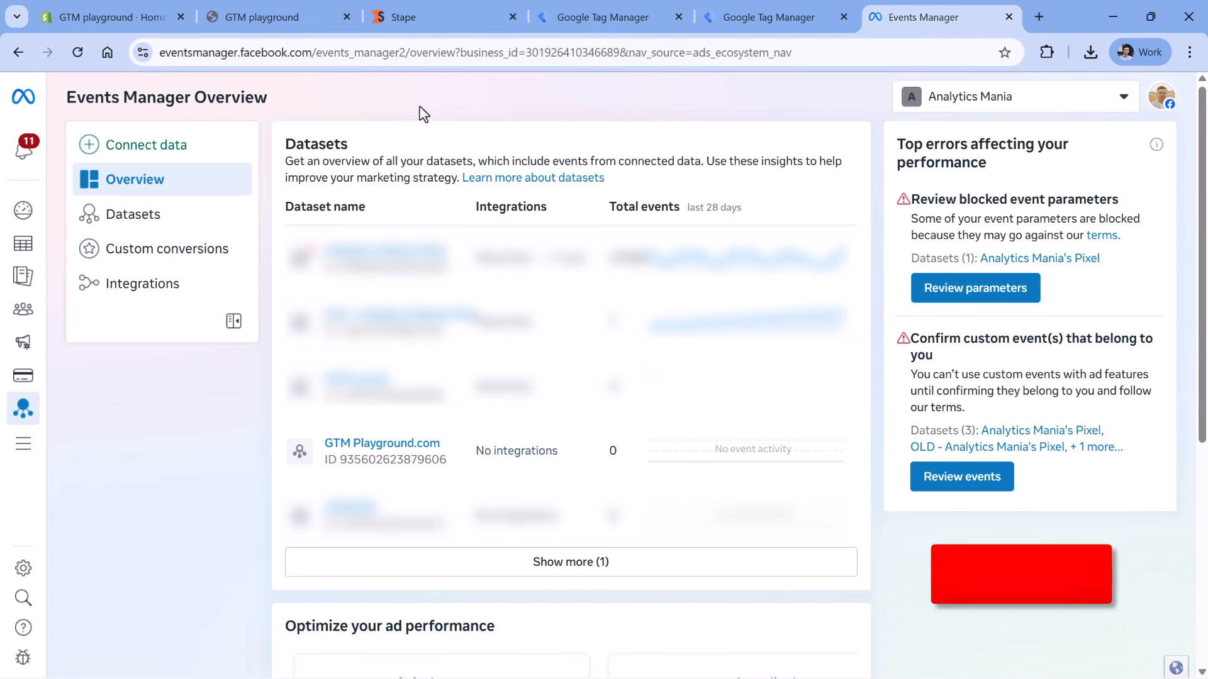
pyautogui.click(380, 444)
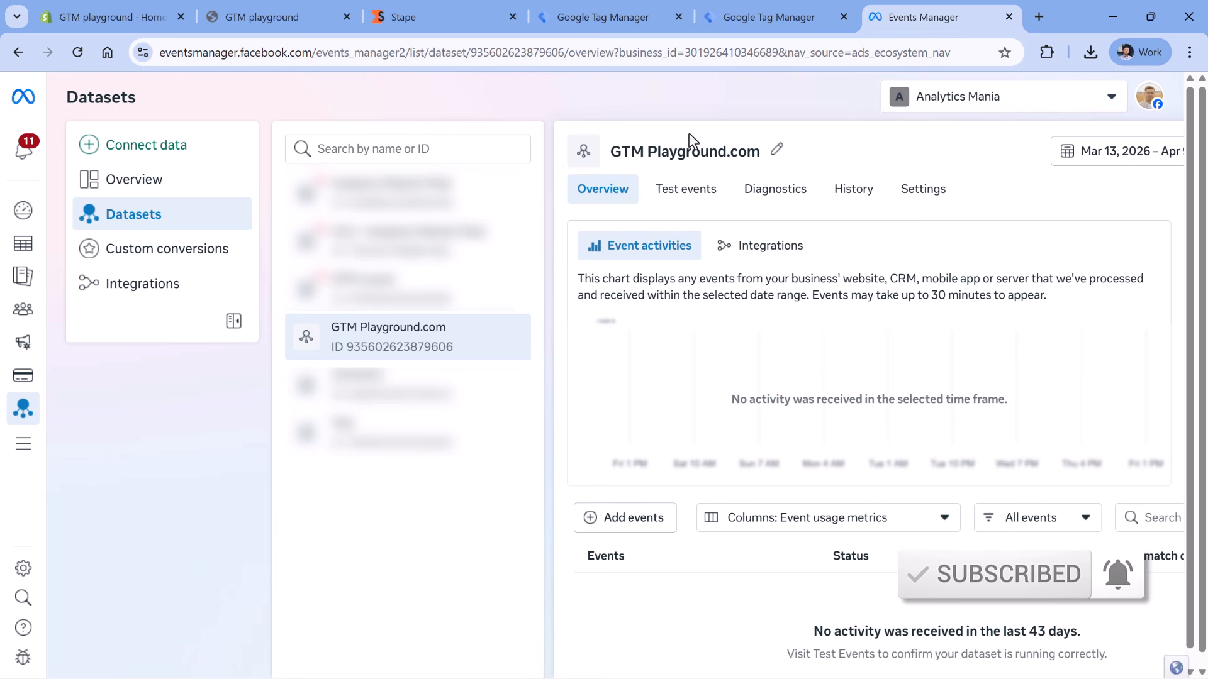
pyautogui.click(925, 200)
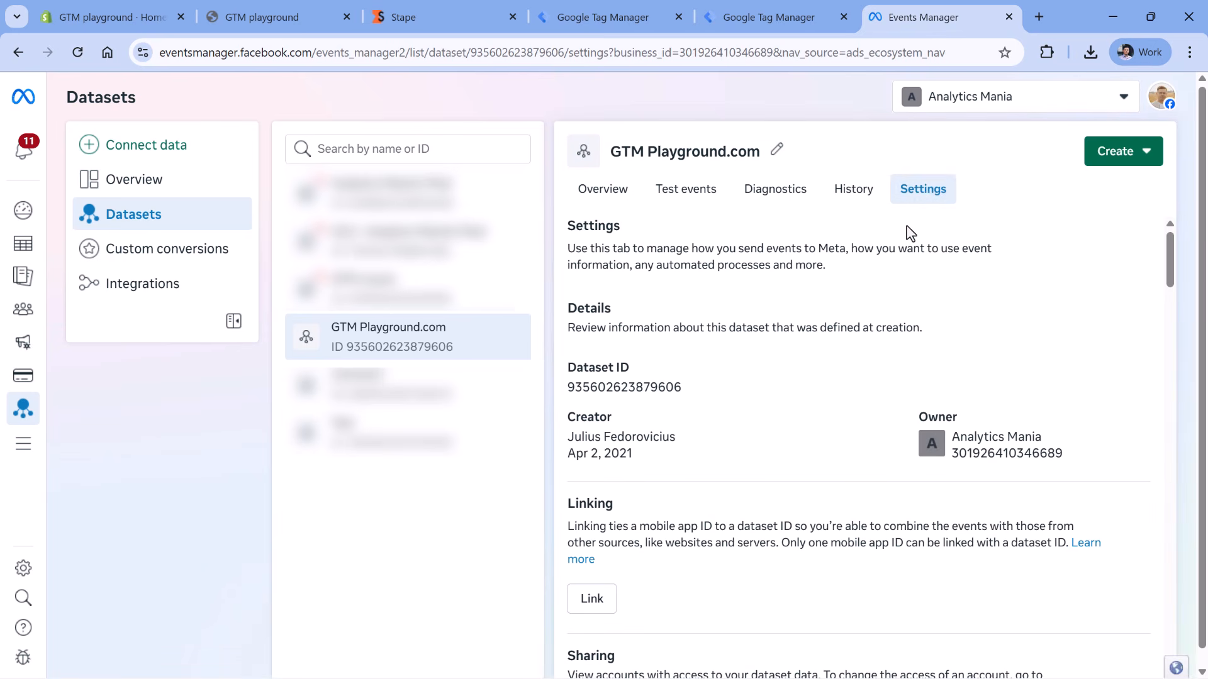
pyautogui.click(627, 390)
pyautogui.click(633, 393)
pyautogui.click(443, 28)
pyautogui.click(652, 463)
pyautogui.hotkey('ctrl', 'v')
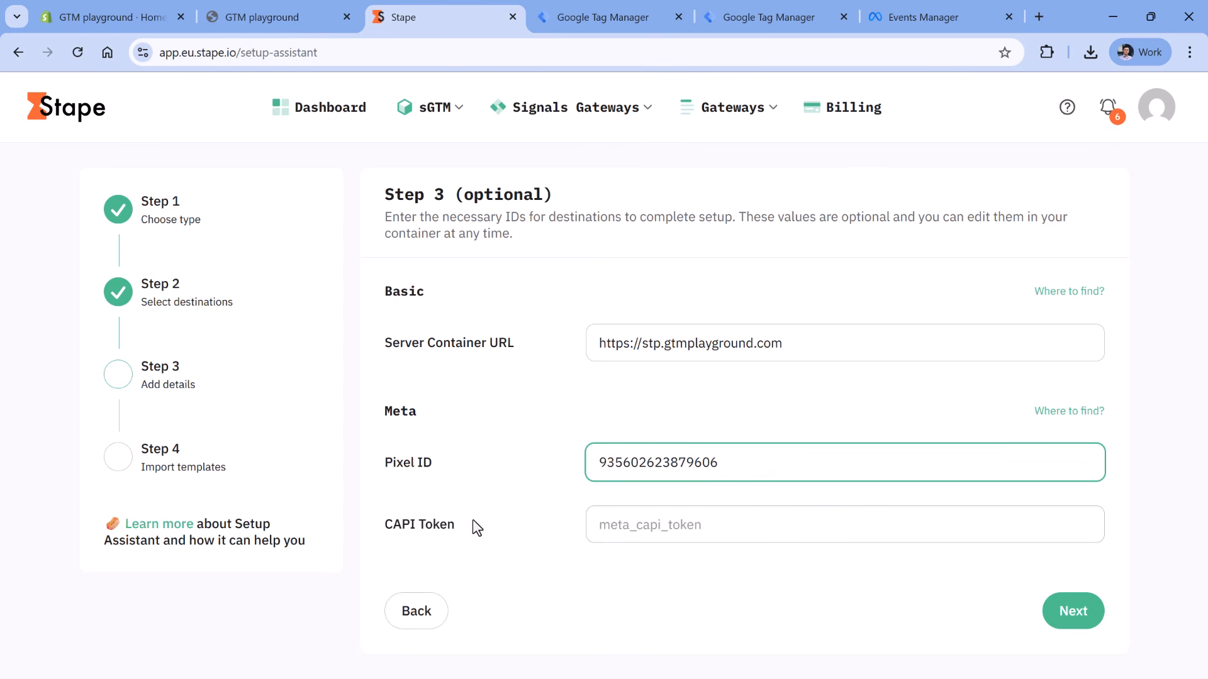
# - In the dataset settings, scroll to direct integration and start generating an access token
pyautogui.click(931, 15)
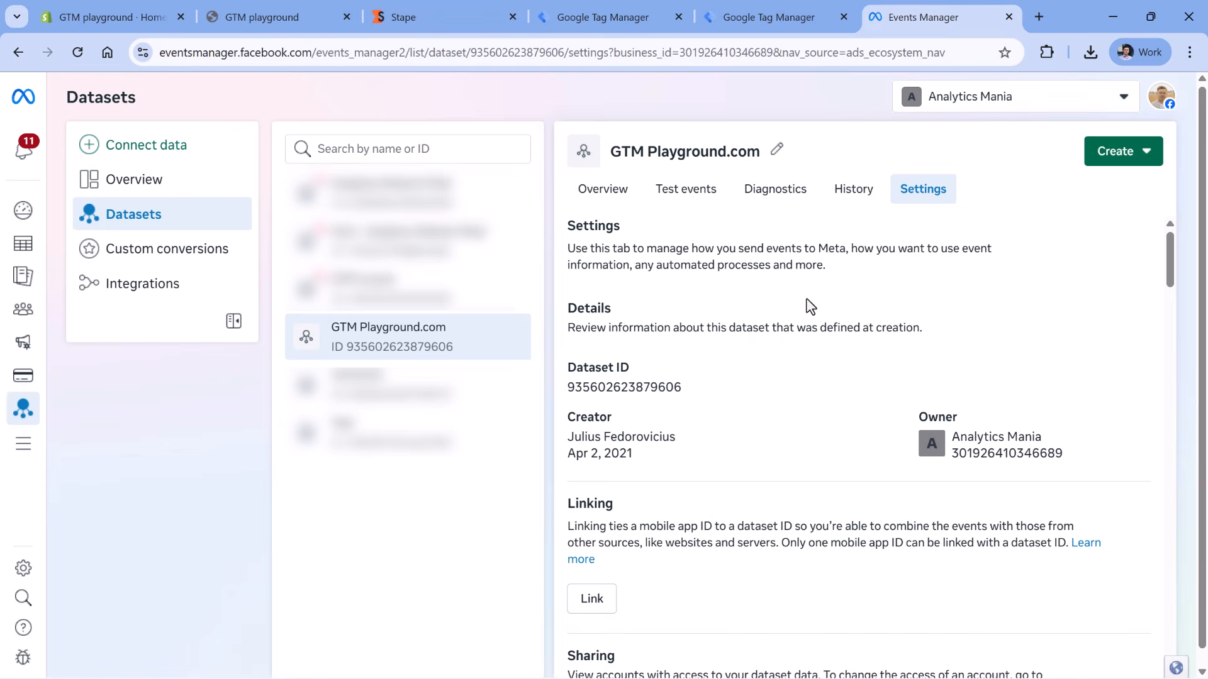
pyautogui.scroll(-1, 807, 300)
pyautogui.scroll(-2, 807, 298)
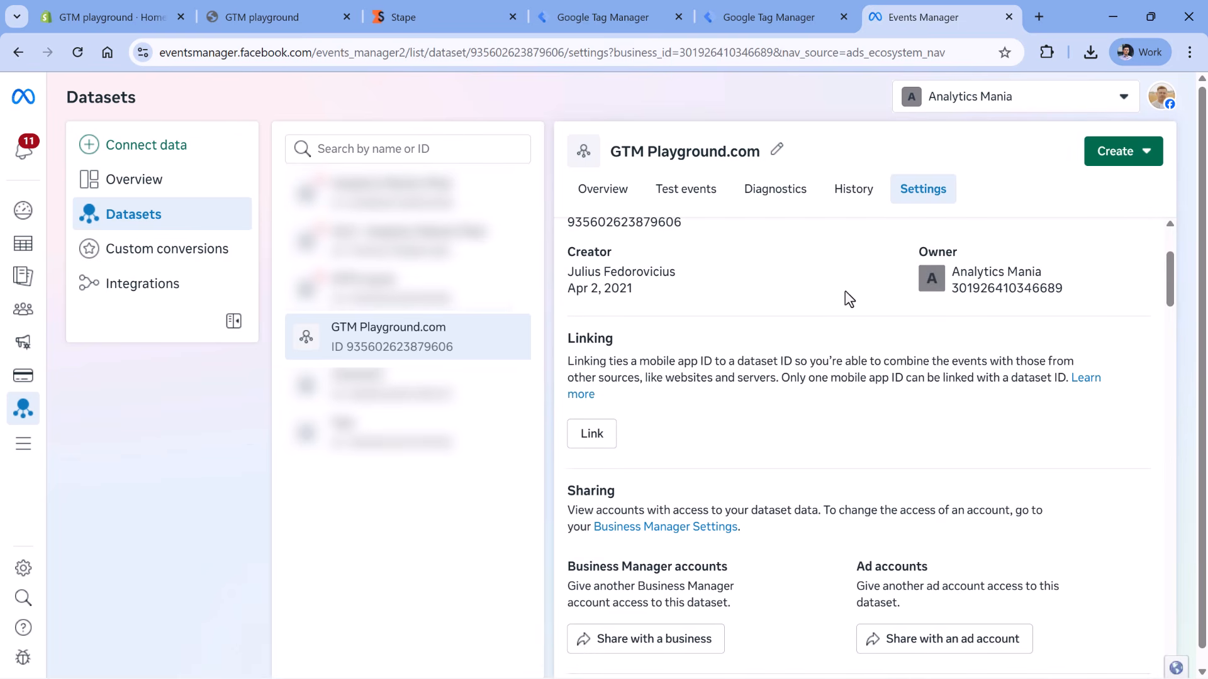
pyautogui.scroll(-5, 817, 305)
pyautogui.scroll(-4, 792, 312)
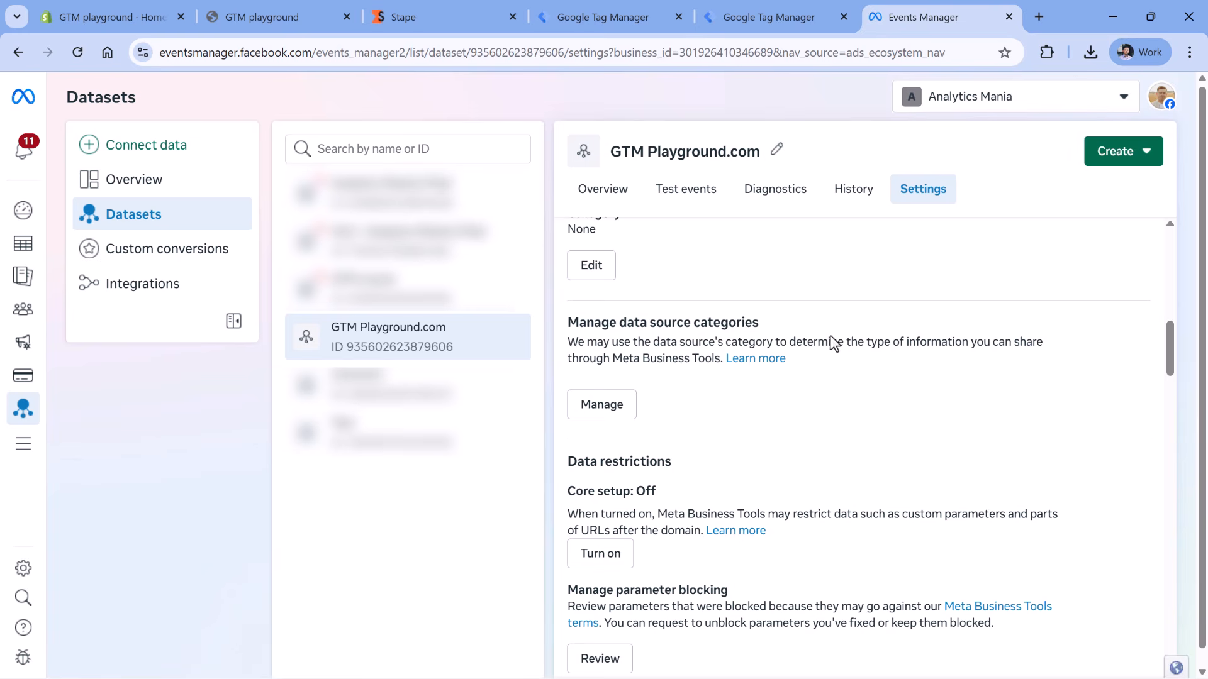
pyautogui.scroll(-12, 830, 343)
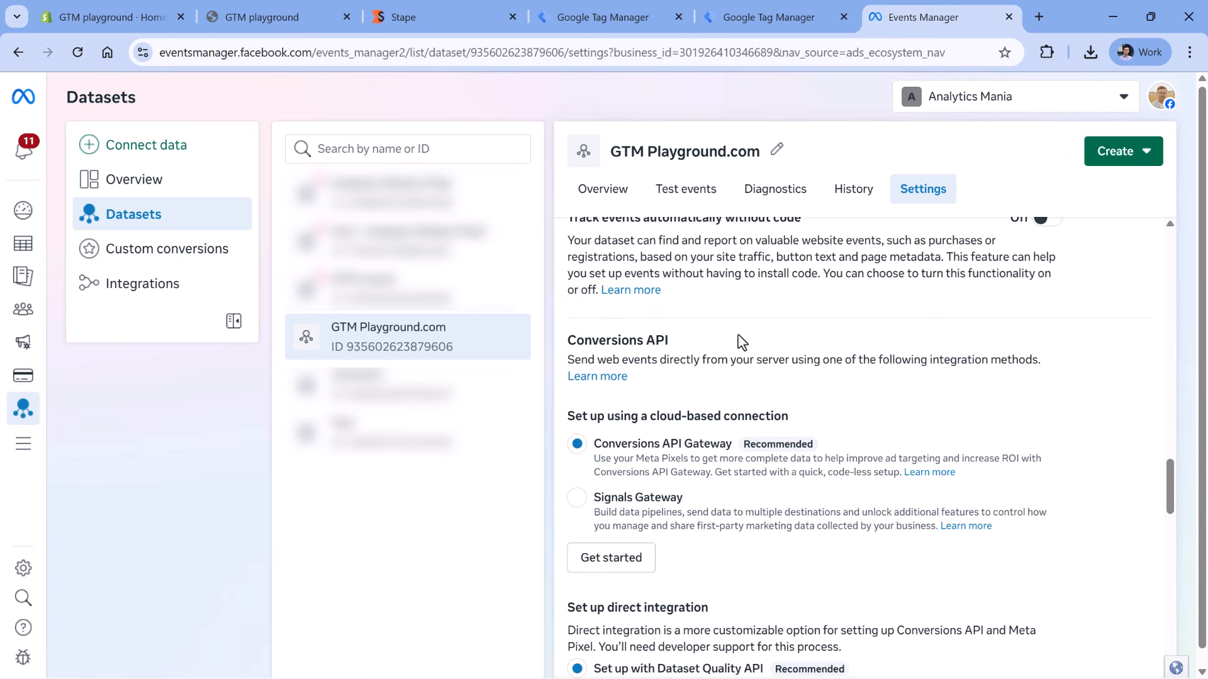
pyautogui.scroll(-5, 737, 340)
pyautogui.scroll(-2, 739, 340)
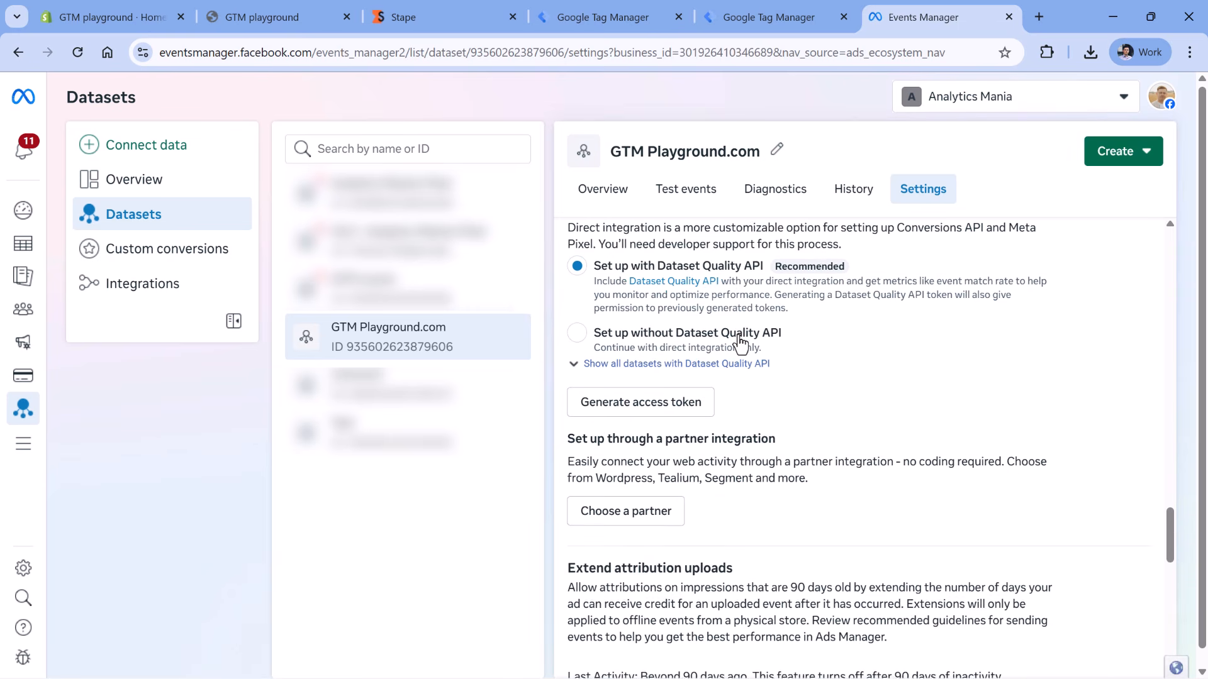
pyautogui.click(646, 400)
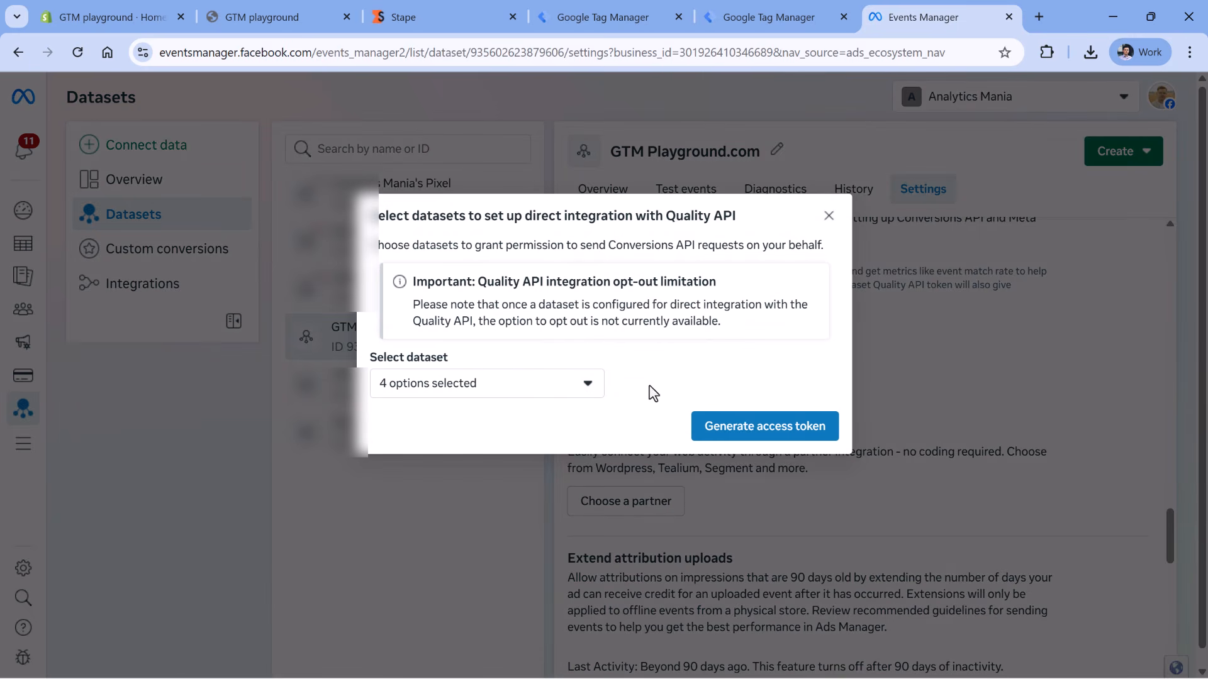
# - Grant the token to GTM Playground.com only, generate it, and copy it
pyautogui.click(584, 384)
pyautogui.click(390, 473)
pyautogui.click(390, 509)
pyautogui.click(390, 545)
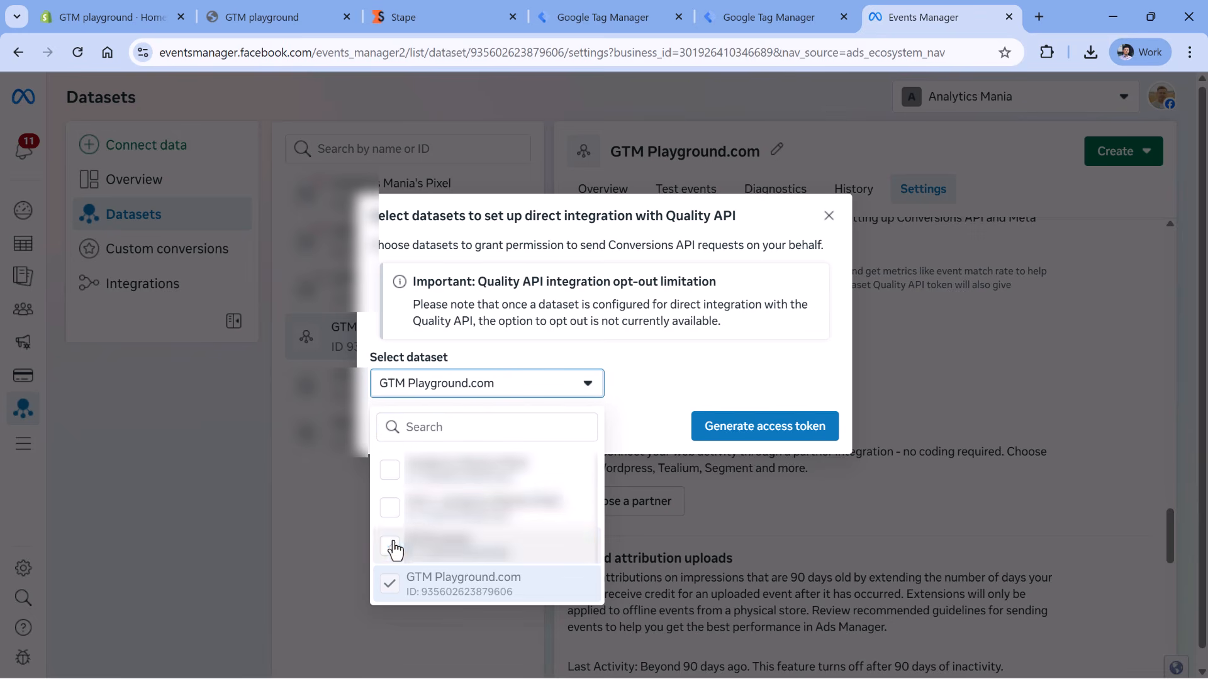
pyautogui.click(664, 387)
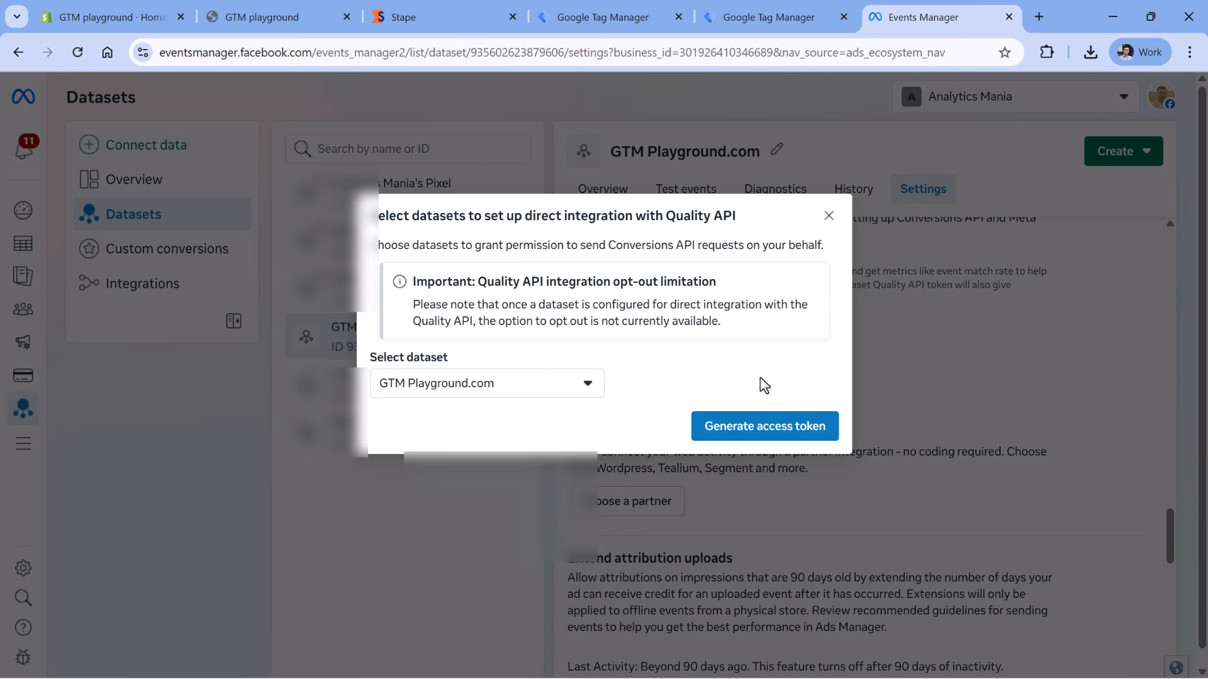
pyautogui.click(762, 427)
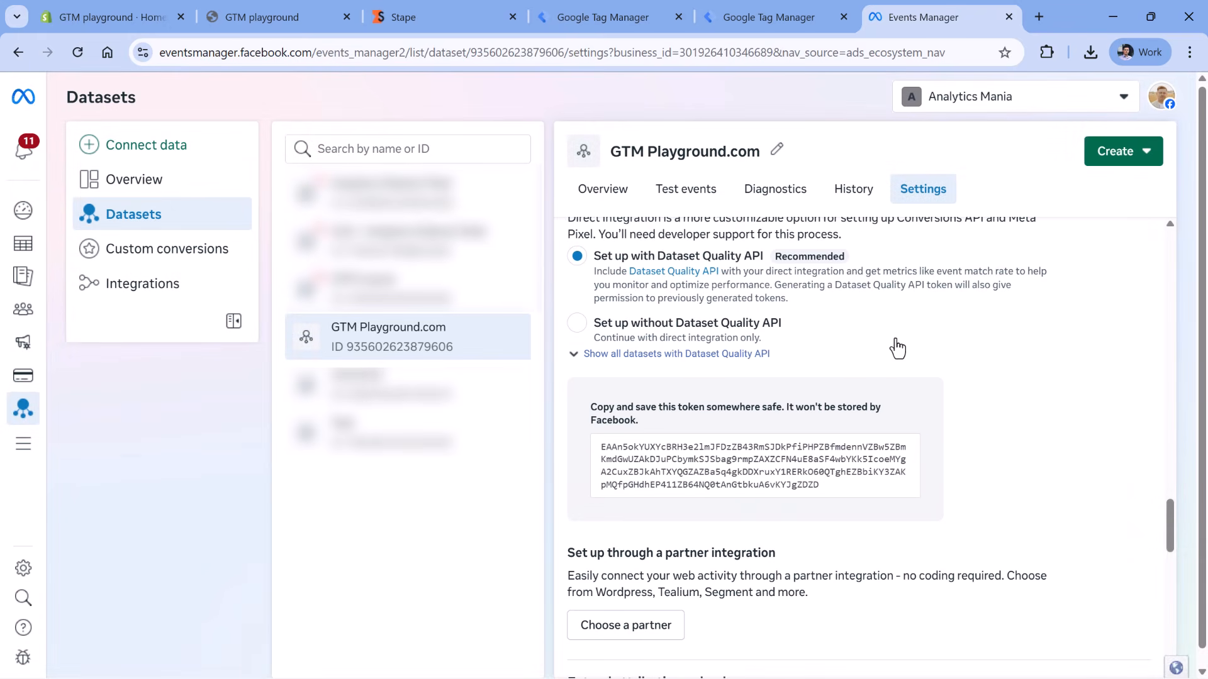
pyautogui.click(737, 475)
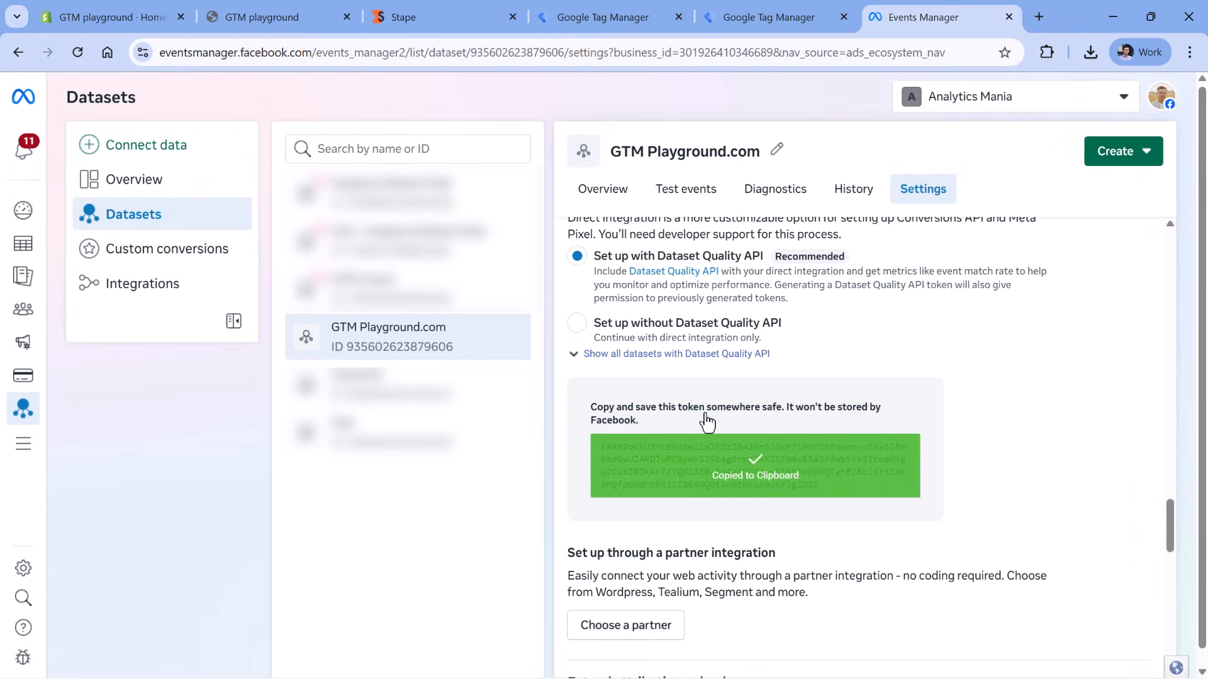
# - Paste the Meta access token into Stape's CAPI Token field and continue
pyautogui.click(449, 19)
pyautogui.hotkey('ctrl', 'v')
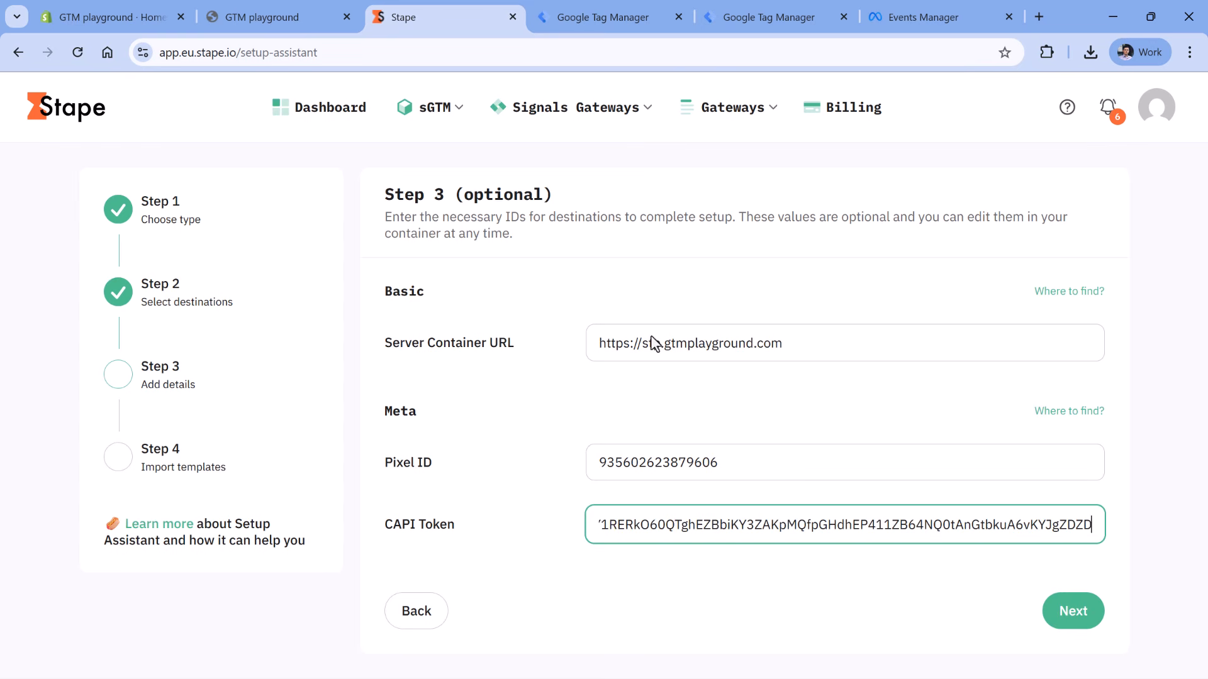
pyautogui.click(1073, 611)
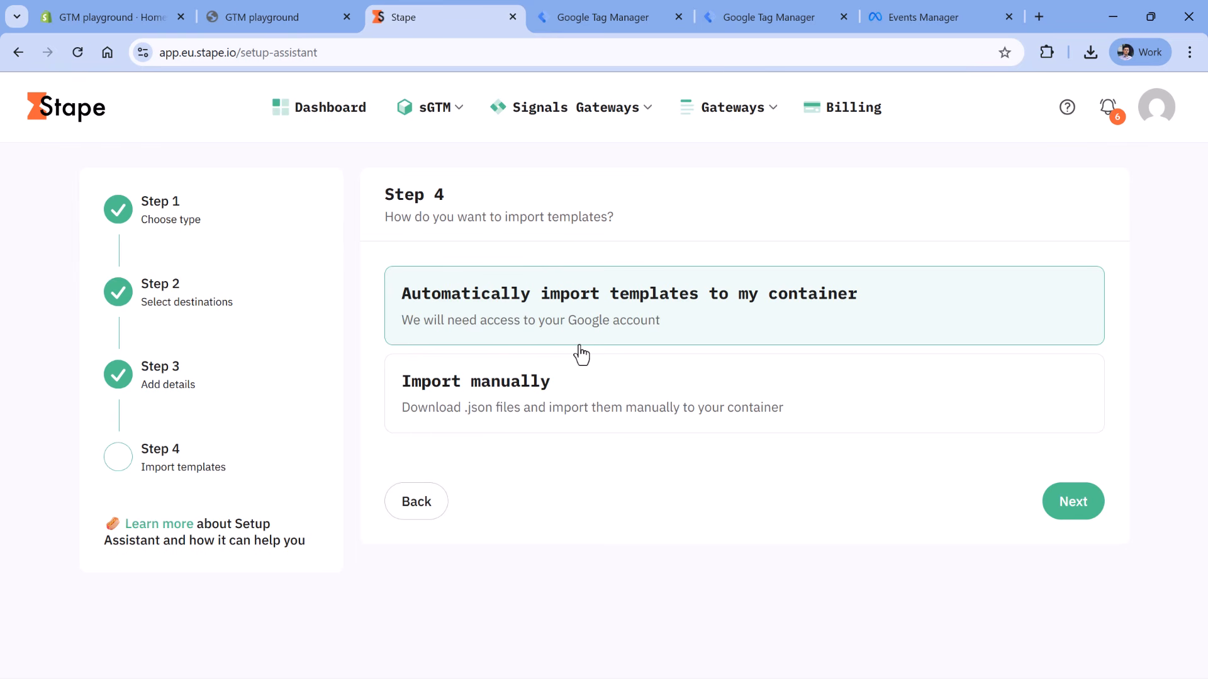
# - Choose manual template import and download both web.json and server.json
pyautogui.click(540, 410)
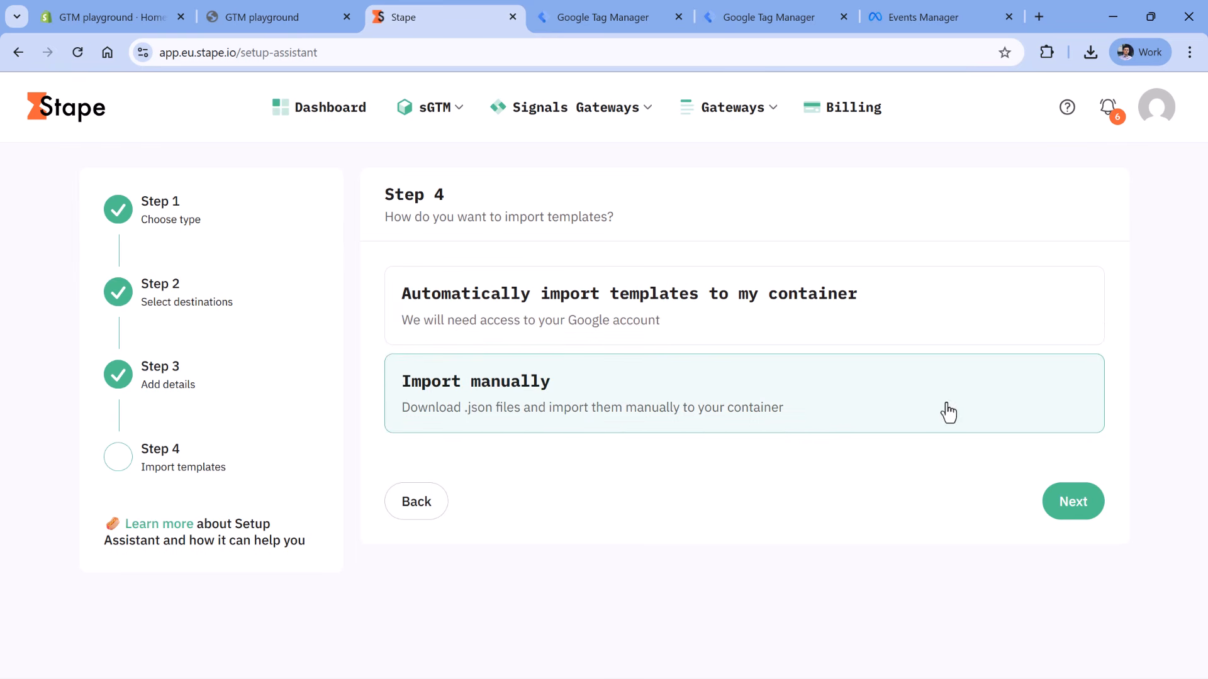
pyautogui.click(1072, 516)
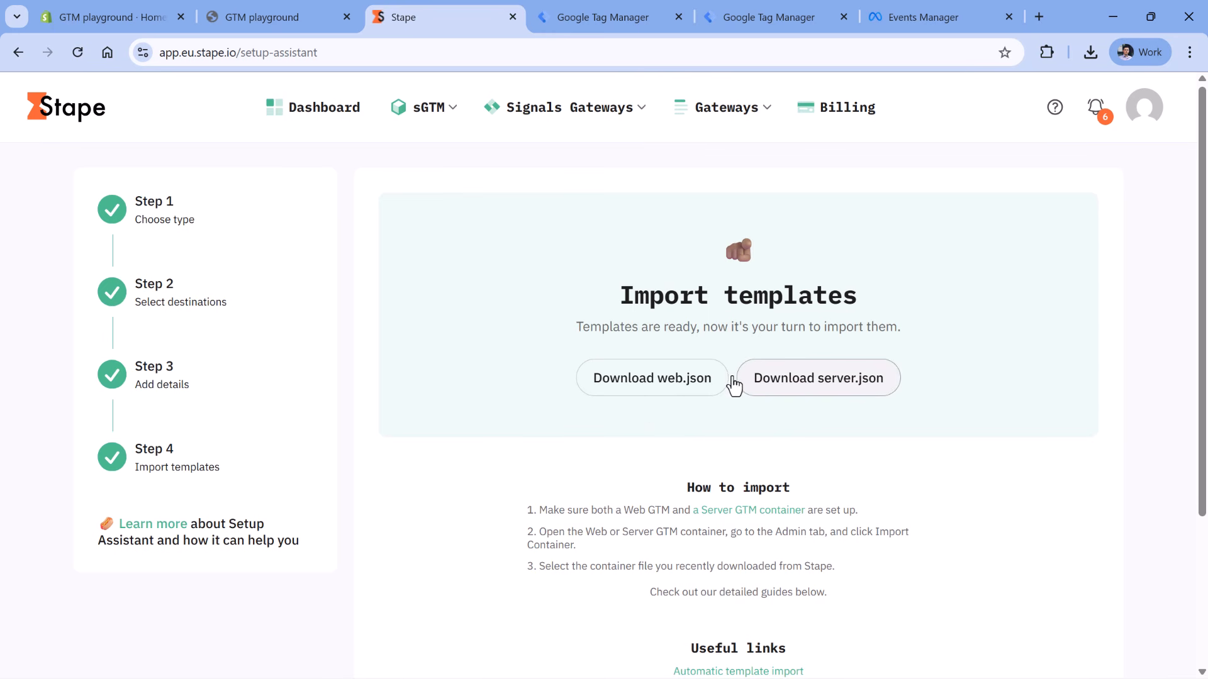
pyautogui.click(669, 365)
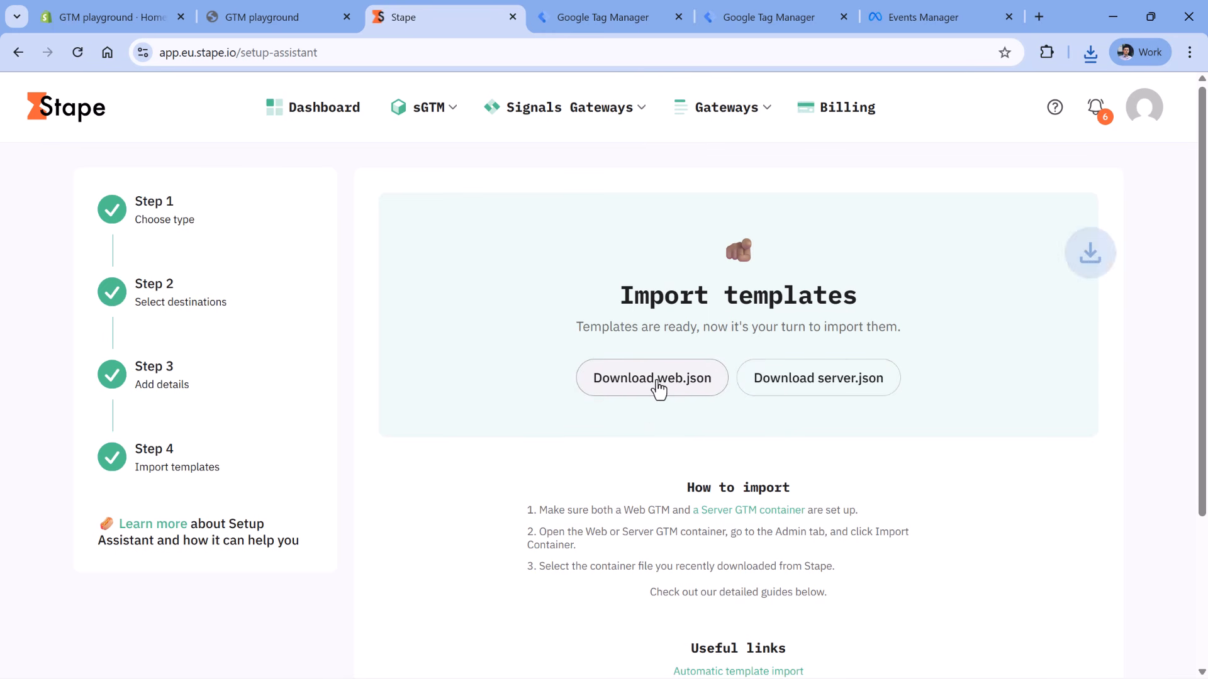
pyautogui.click(831, 383)
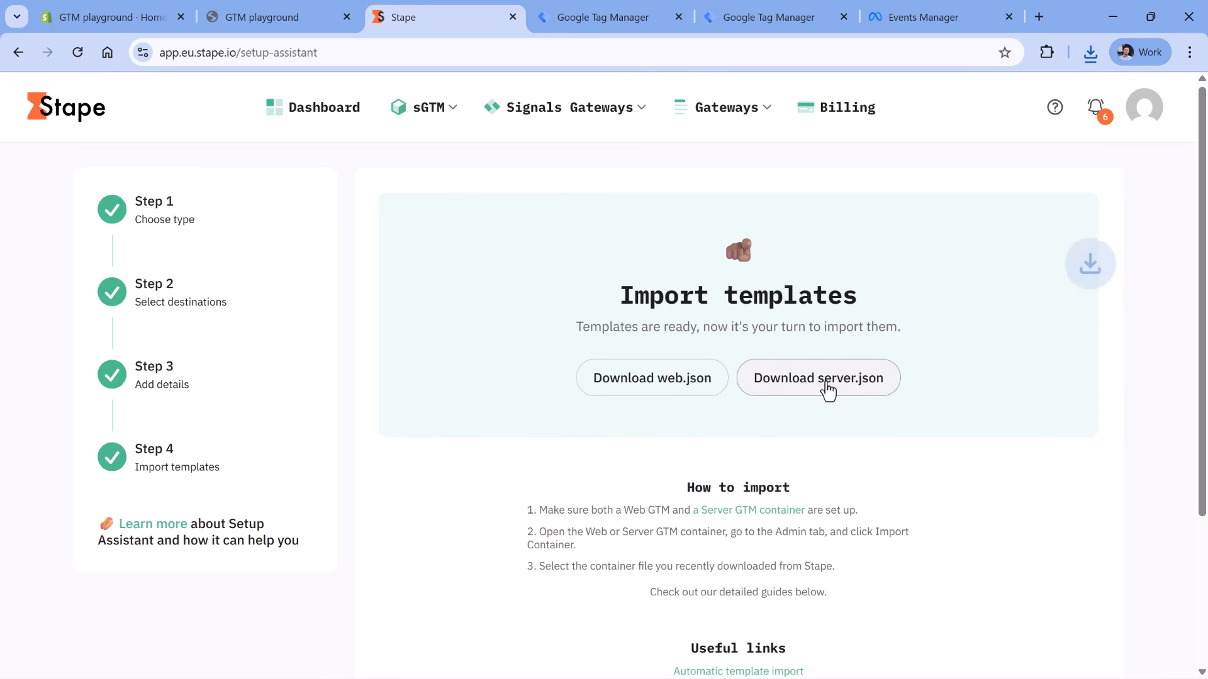
pyautogui.click(606, 23)
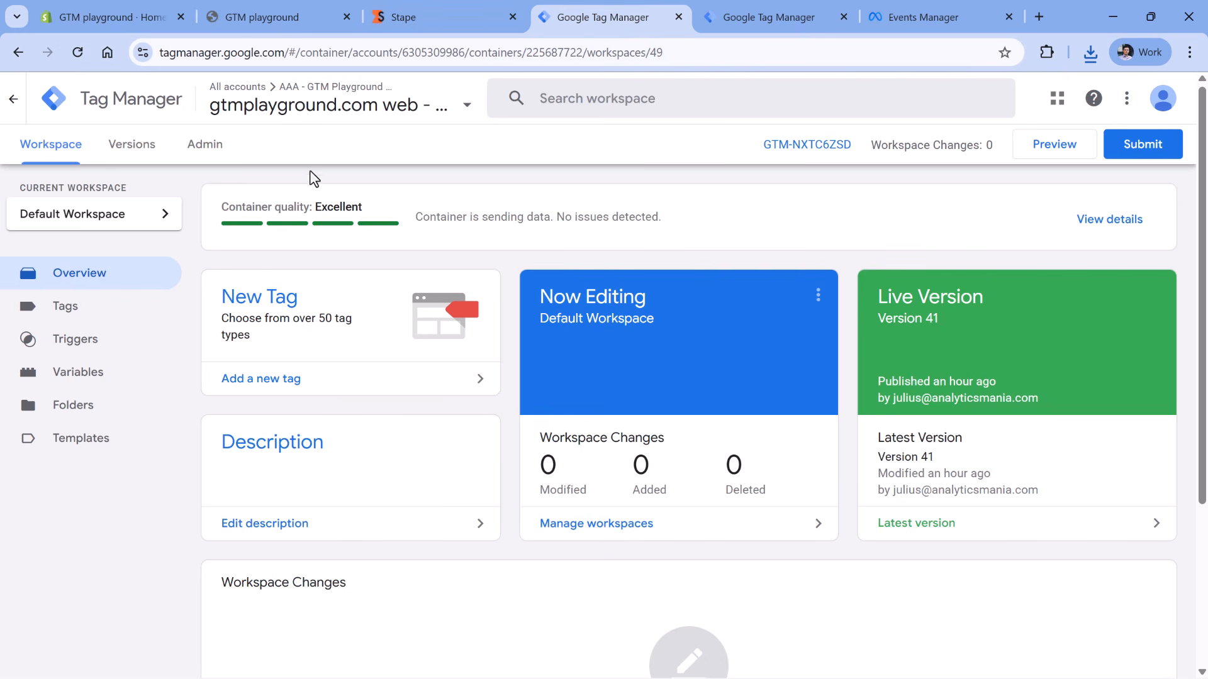
# - Load gtm-web-template (4).json into the web container's Import Container dialog
pyautogui.click(200, 151)
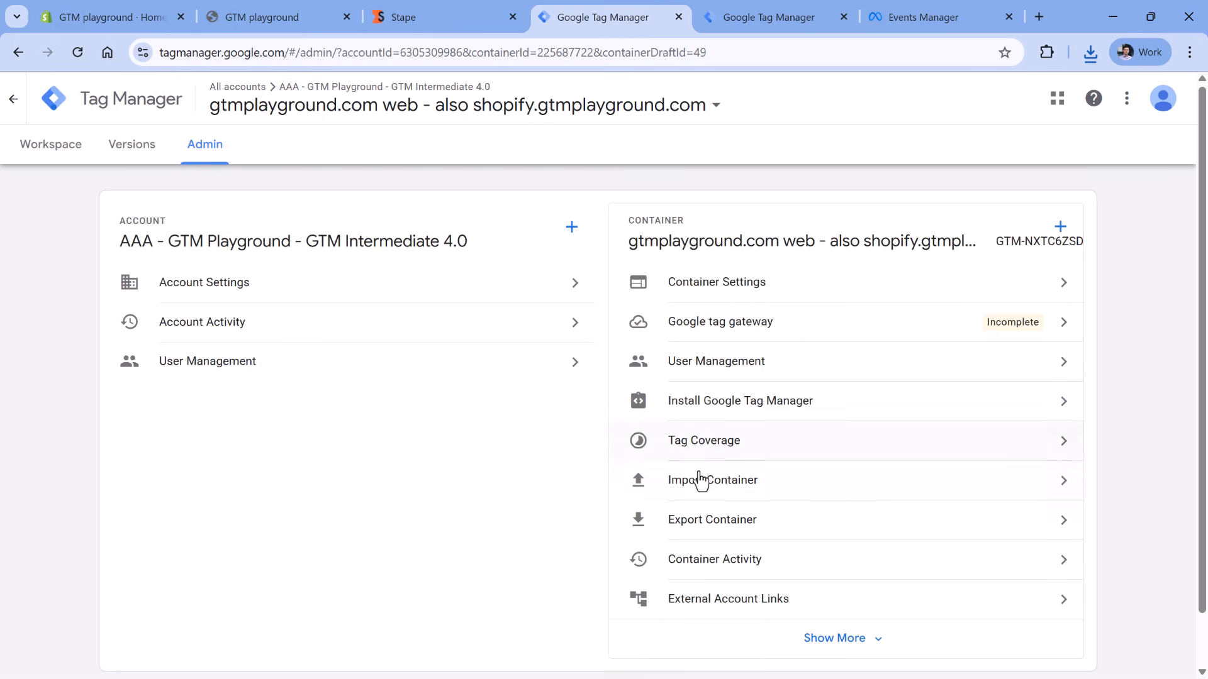
pyautogui.click(700, 481)
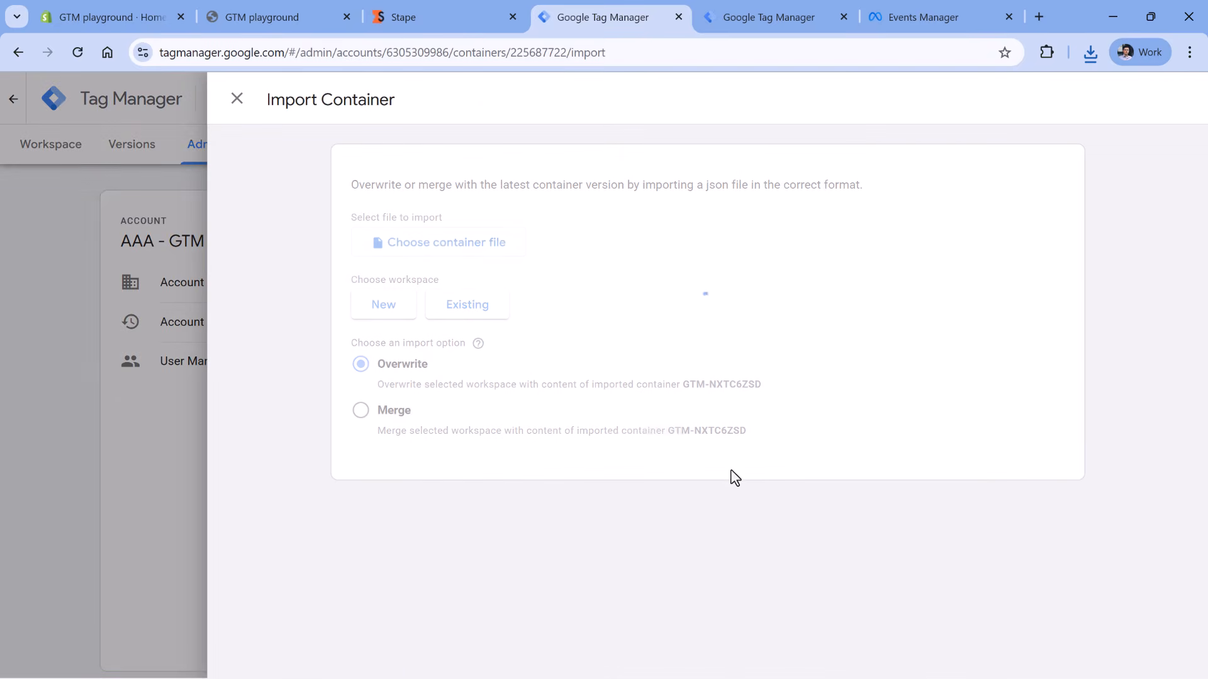
pyautogui.click(444, 252)
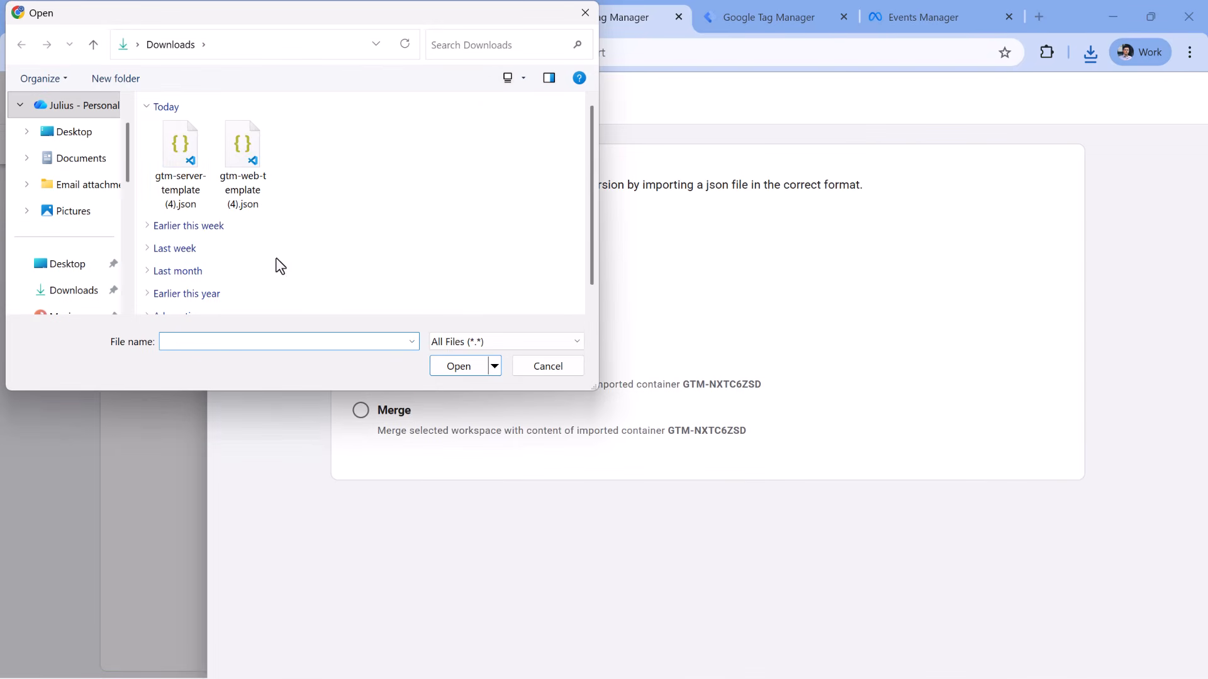
pyautogui.click(255, 199)
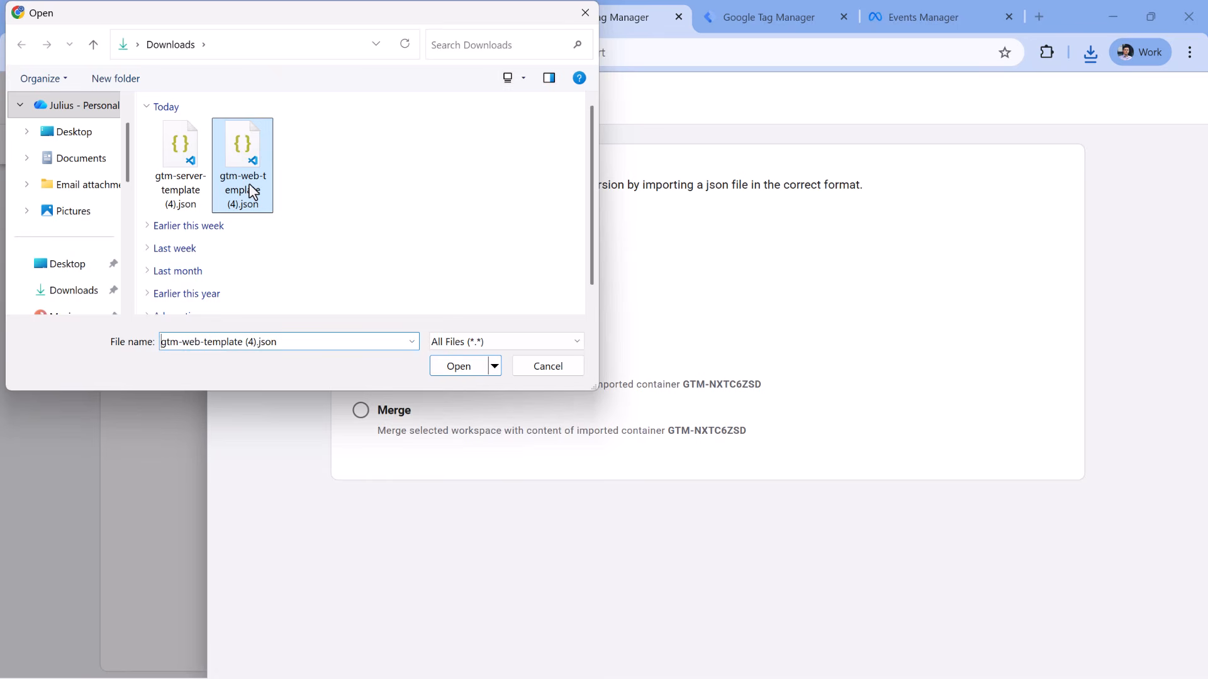
pyautogui.click(467, 371)
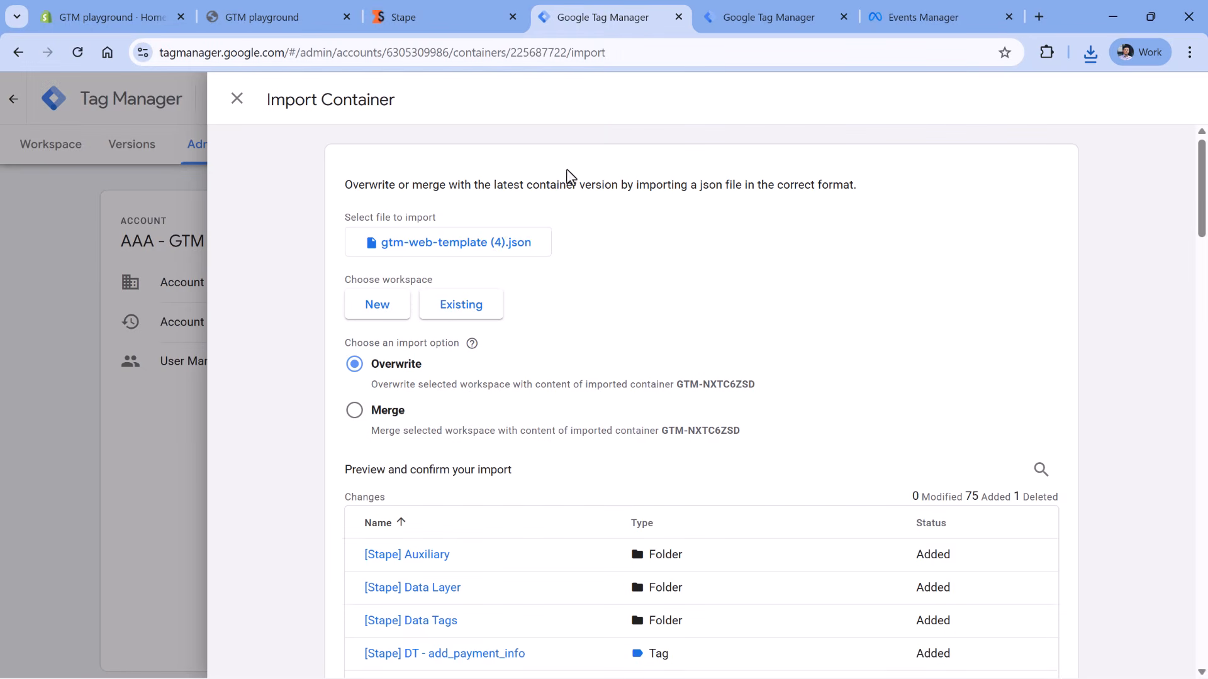
# - Merge the template into the existing Default Workspace, adding 75 changes
pyautogui.click(471, 317)
pyautogui.click(328, 187)
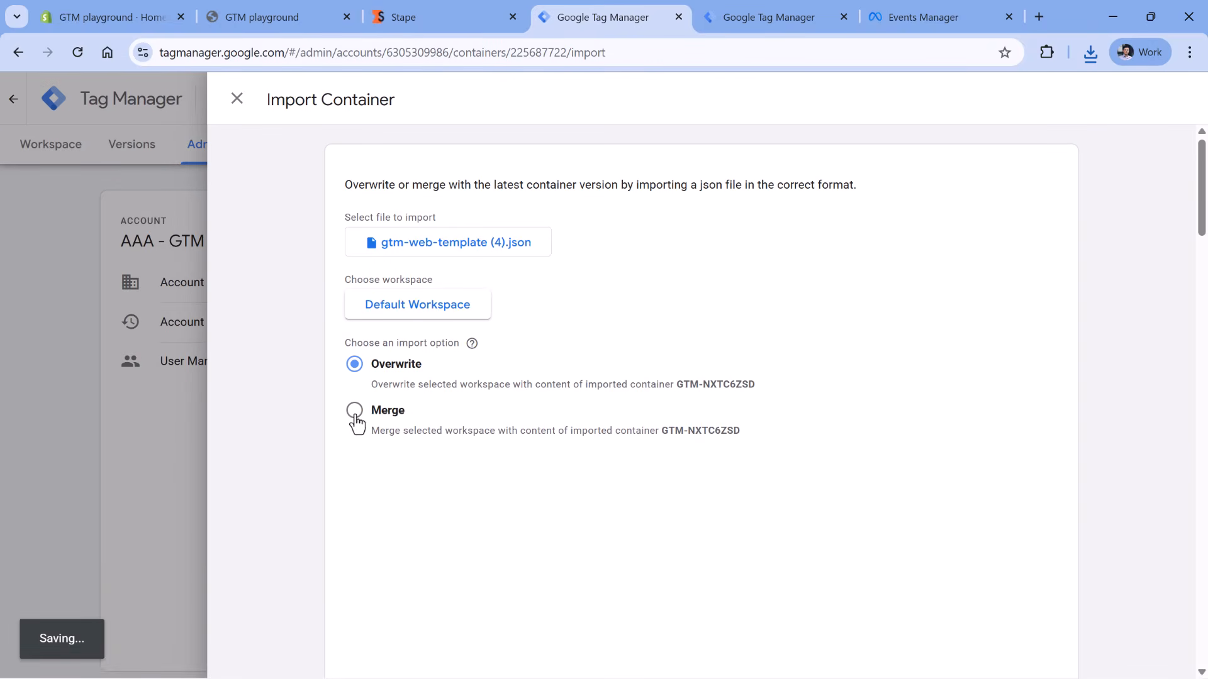
pyautogui.click(360, 418)
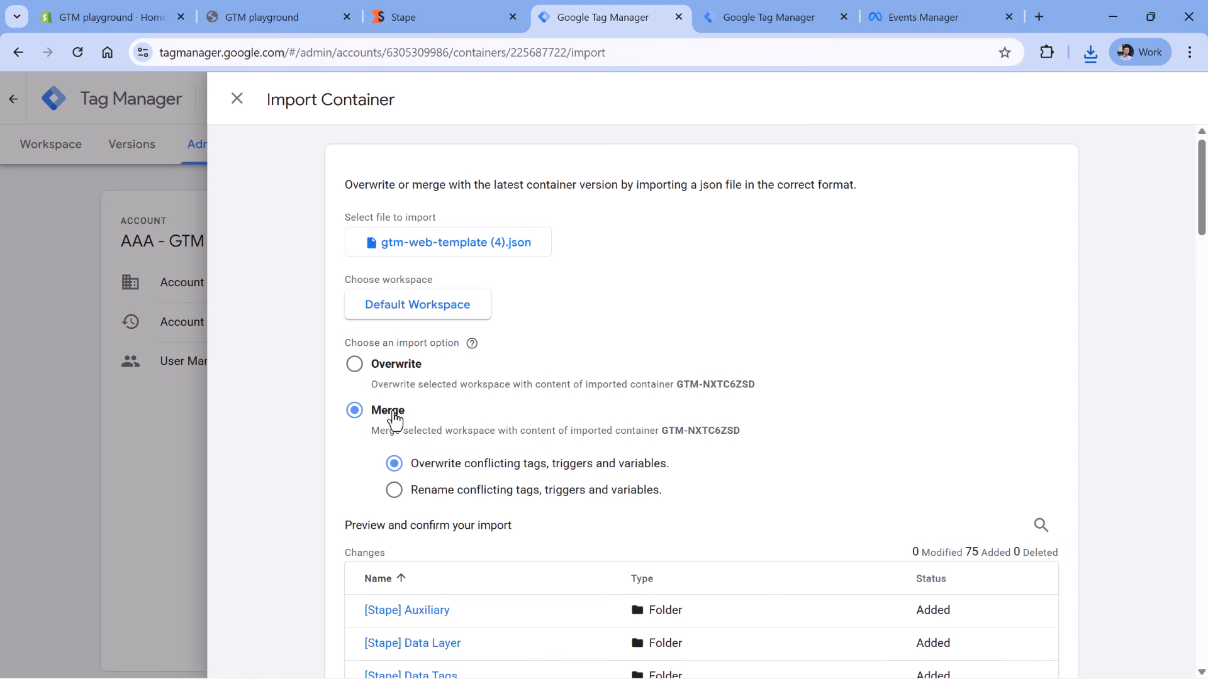
pyautogui.moveTo(1202, 189); pyautogui.dragTo(982, 647)
pyautogui.click(984, 647)
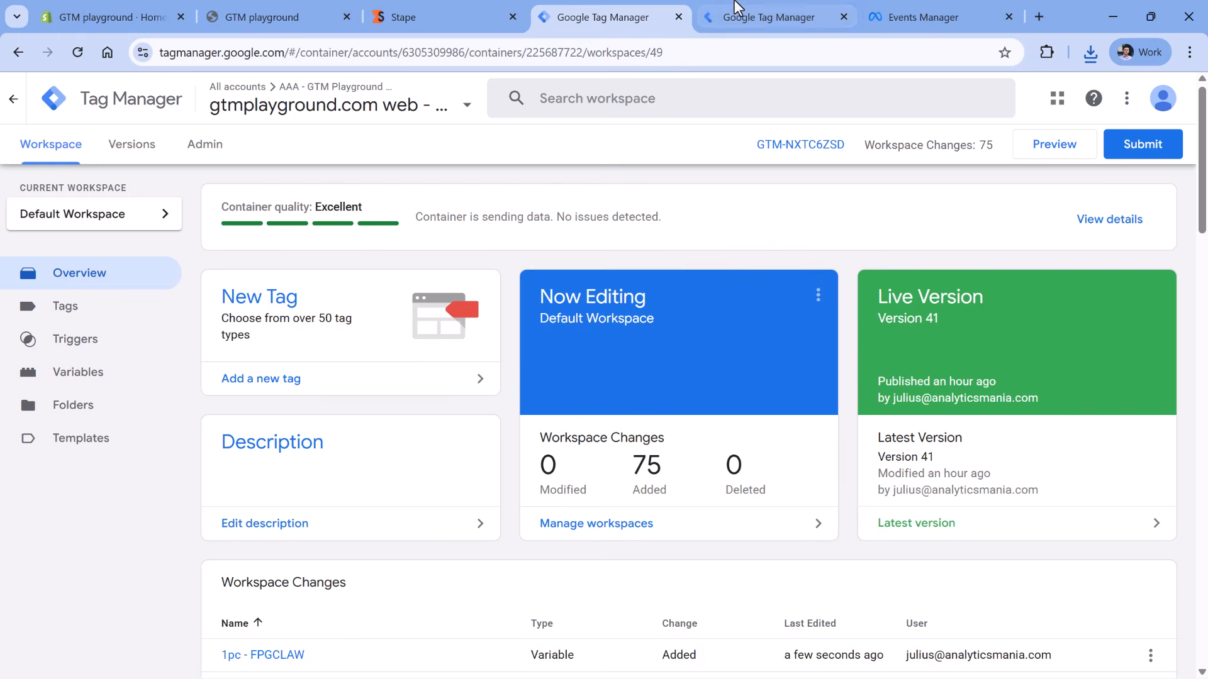
pyautogui.click(781, 13)
# - Load gtm-server-template (4).json into the server container's Import Container panel from Admin
pyautogui.click(200, 153)
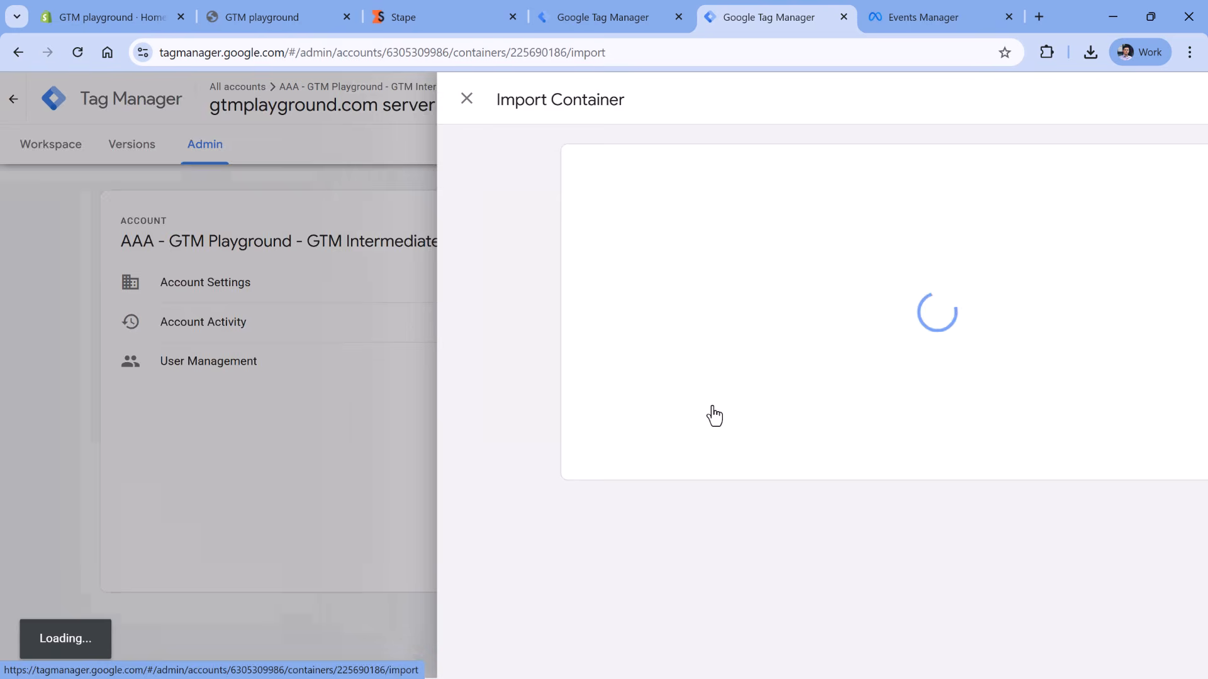
pyautogui.click(712, 406)
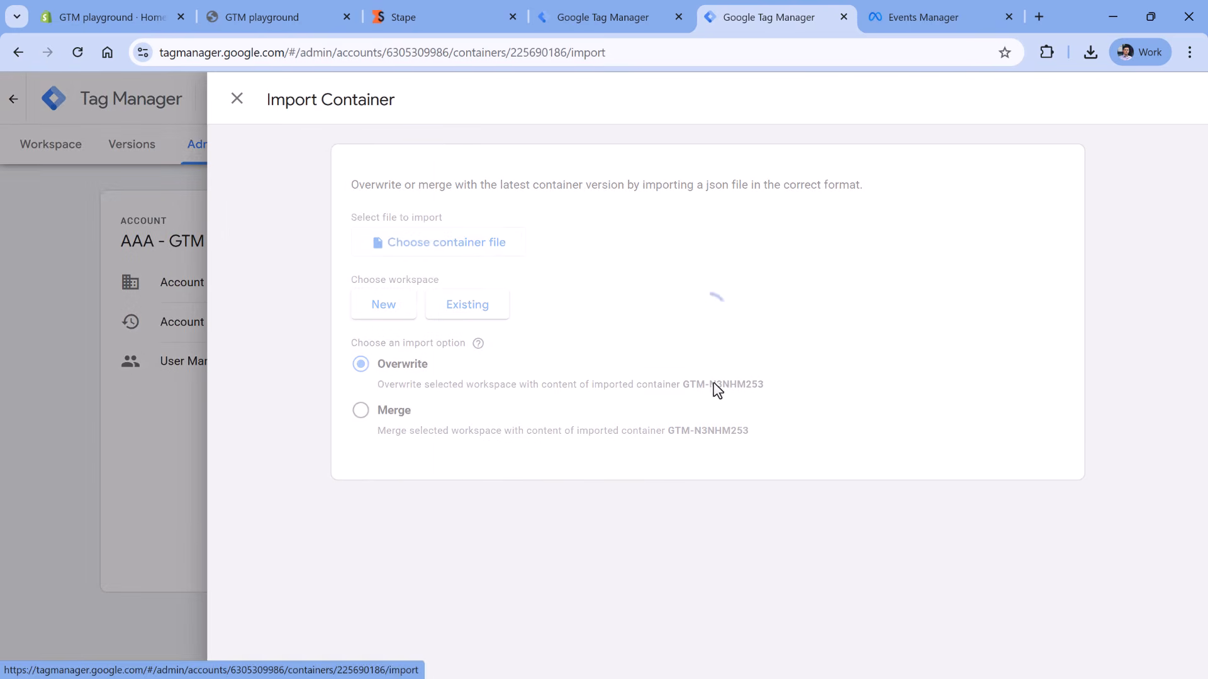
pyautogui.click(445, 251)
pyautogui.click(182, 183)
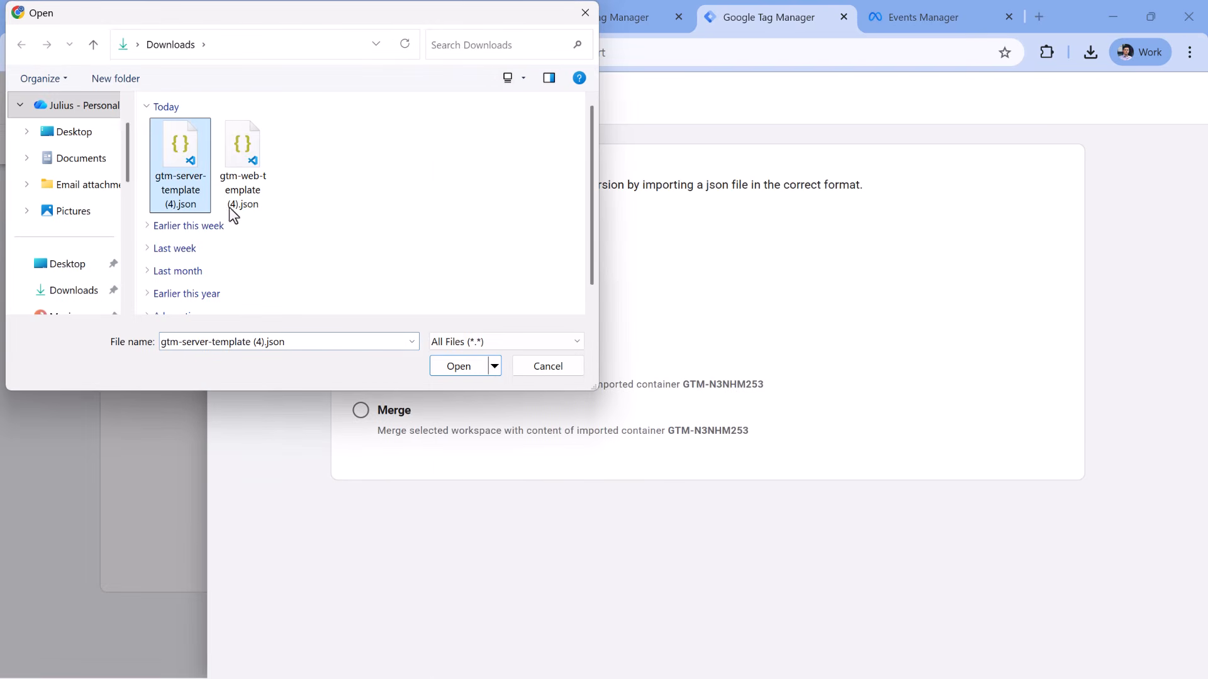
pyautogui.click(466, 369)
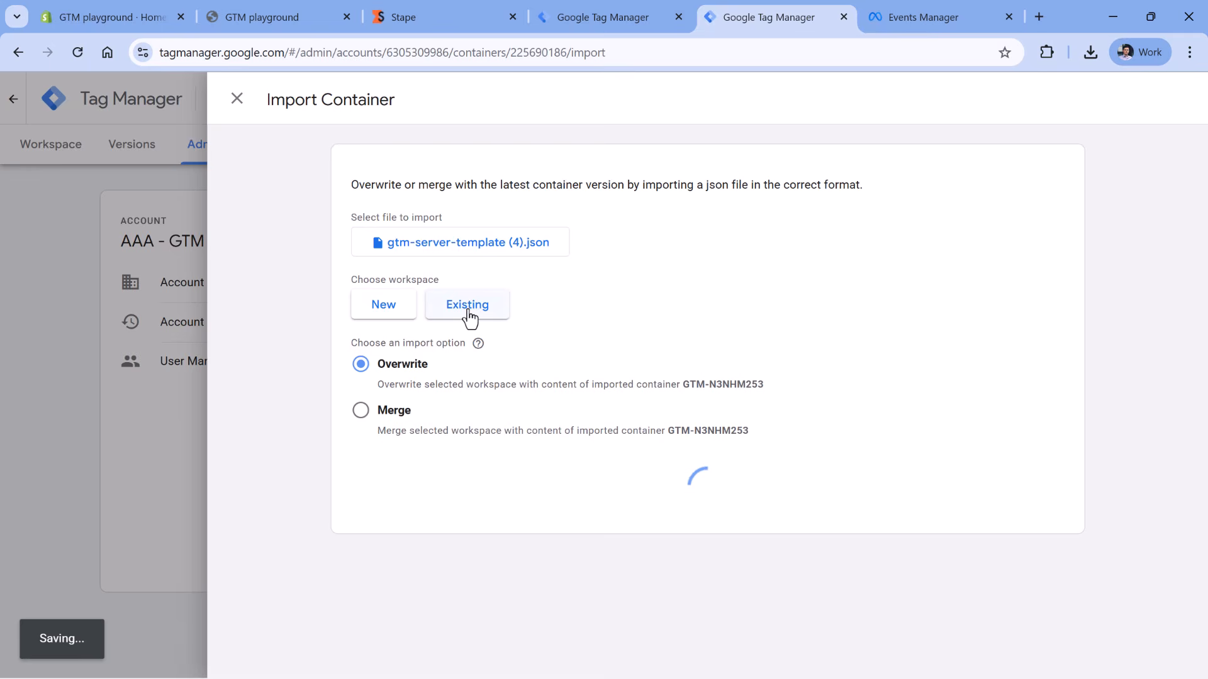
# - Merge the template into the existing Default Workspace and add the imported items
pyautogui.click(469, 307)
pyautogui.click(330, 182)
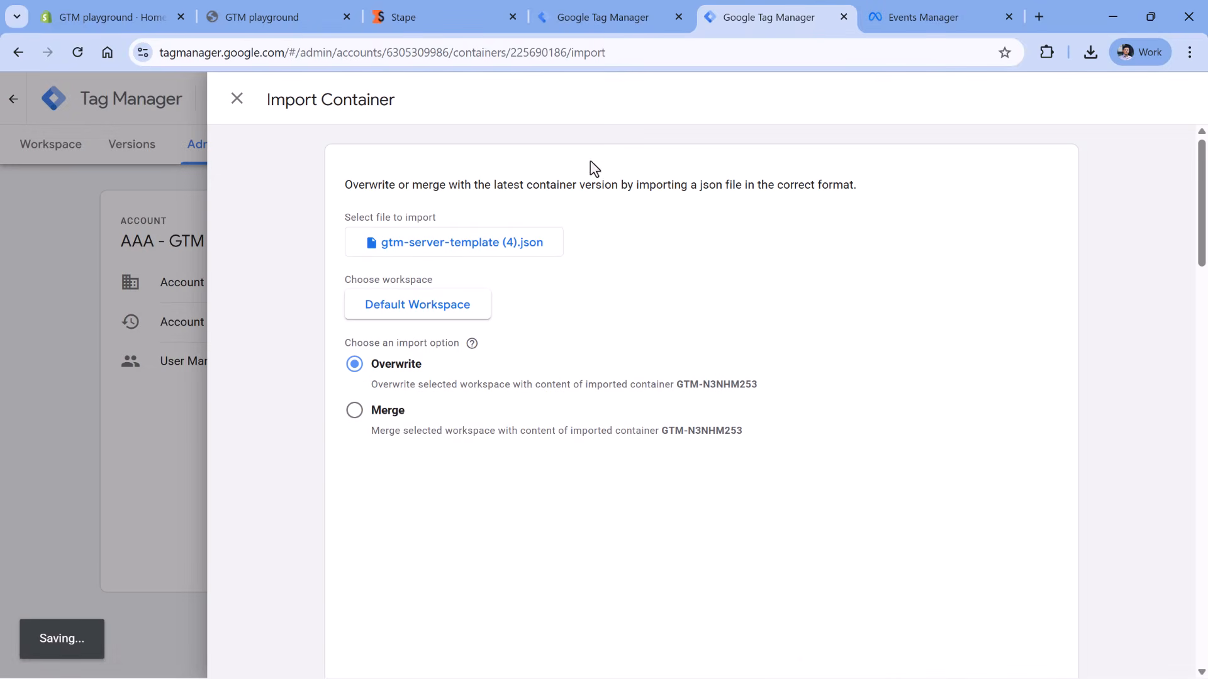
pyautogui.click(354, 410)
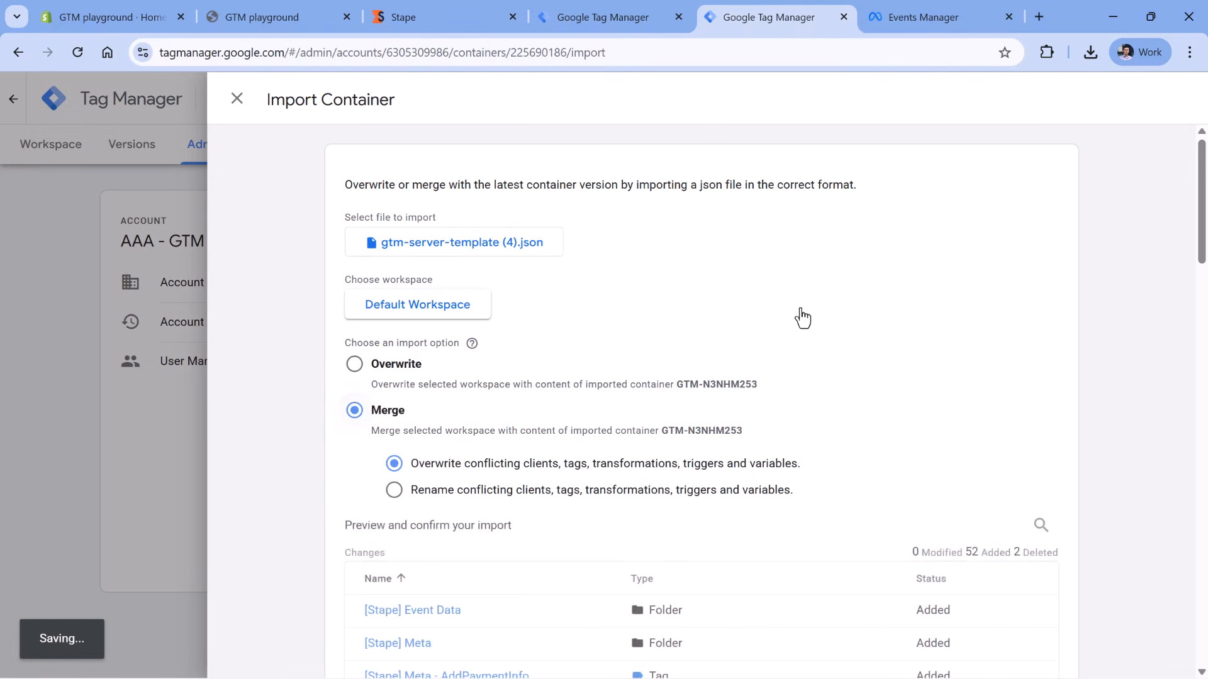
pyautogui.moveTo(1200, 208); pyautogui.dragTo(1160, 583)
pyautogui.scroll(-1, 1160, 583)
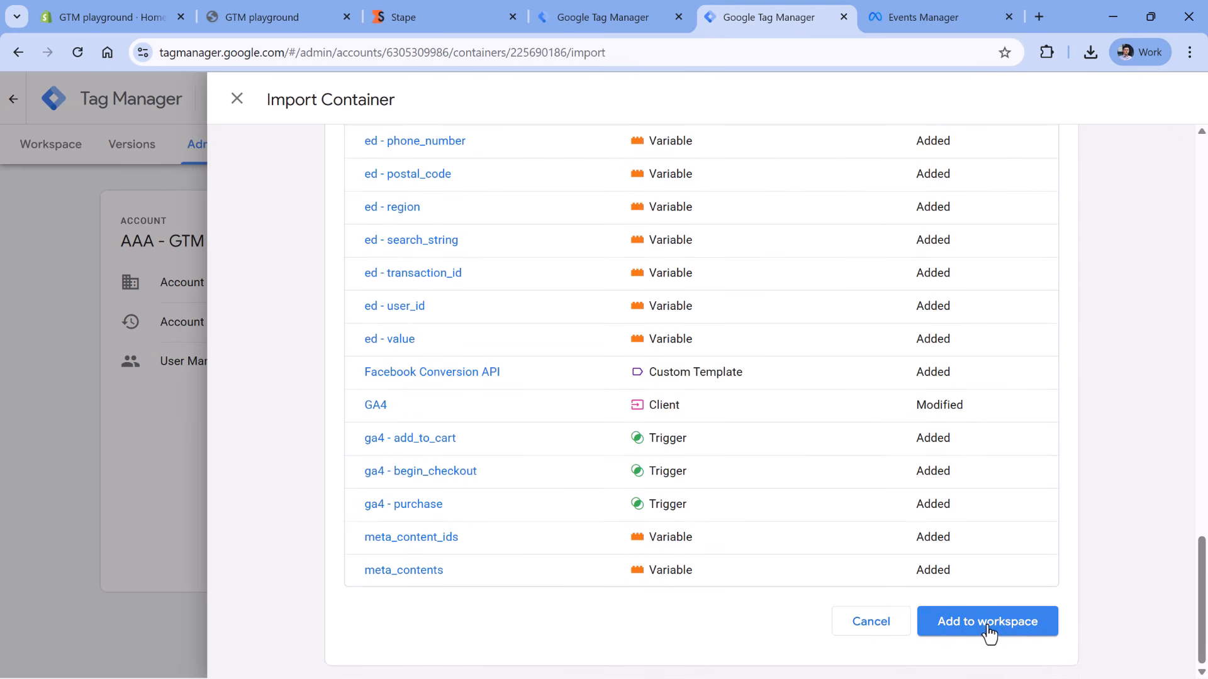
pyautogui.click(985, 629)
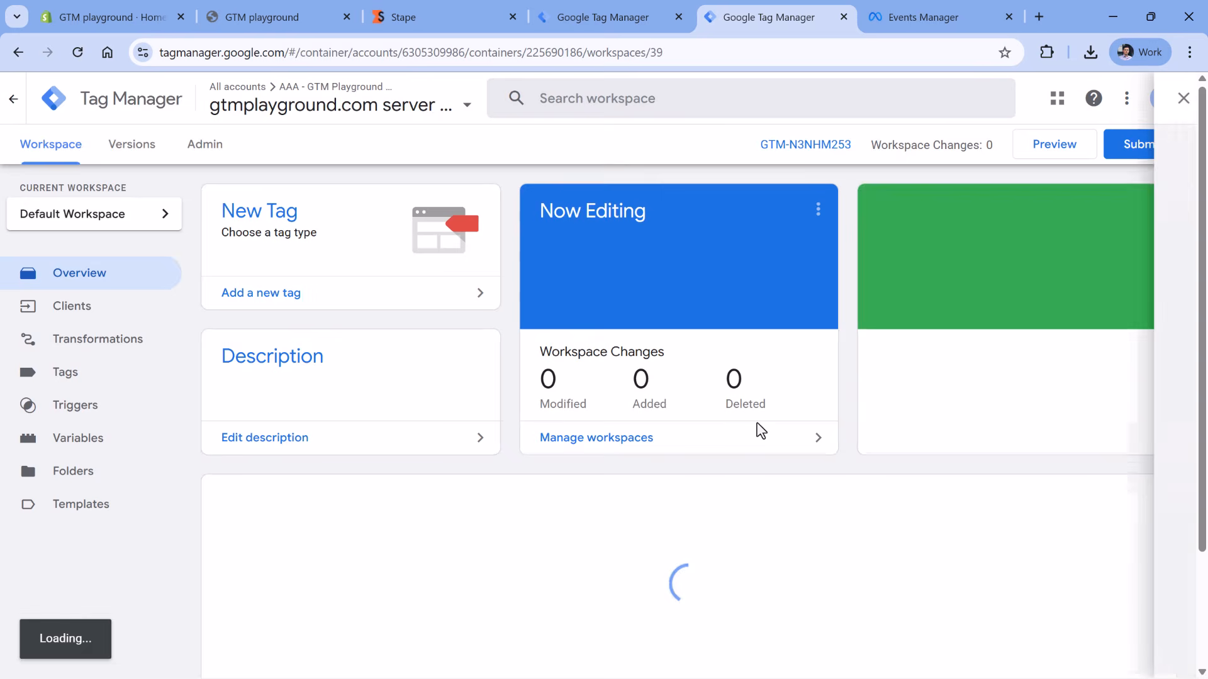
pyautogui.moveTo(1197, 127); pyautogui.dragTo(1140, 464)
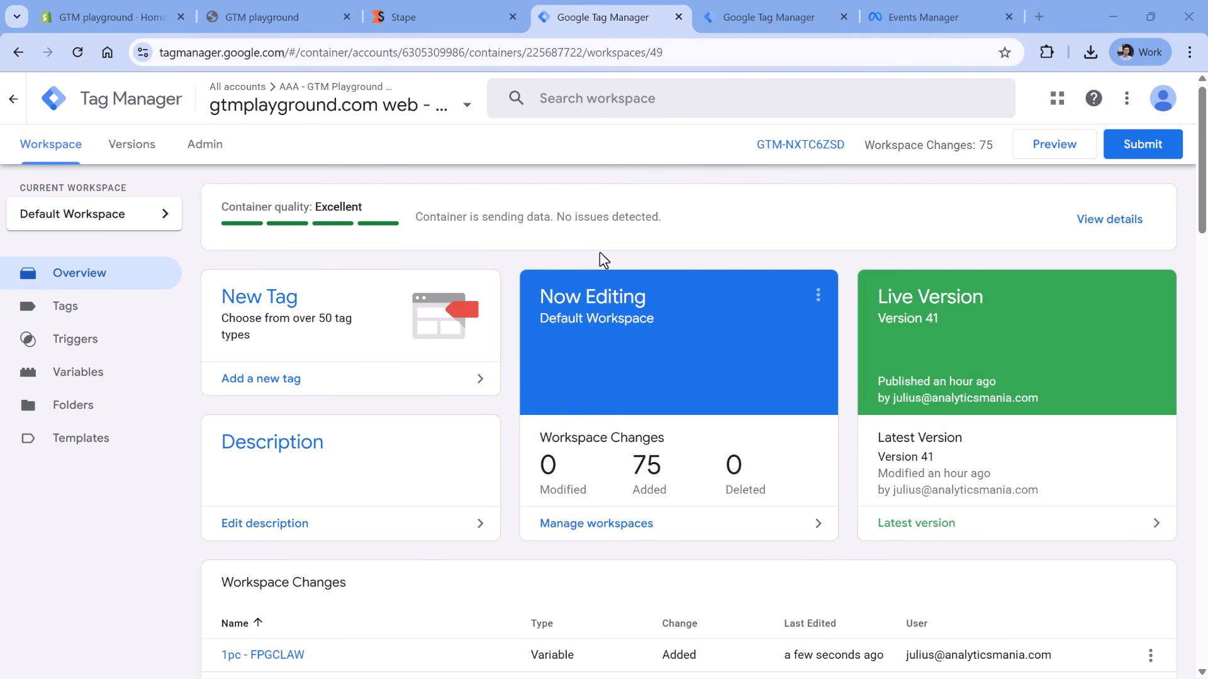
# - Run preview for the server and web containers, connecting Tag Assistant to the Shopify store
pyautogui.click(777, 20)
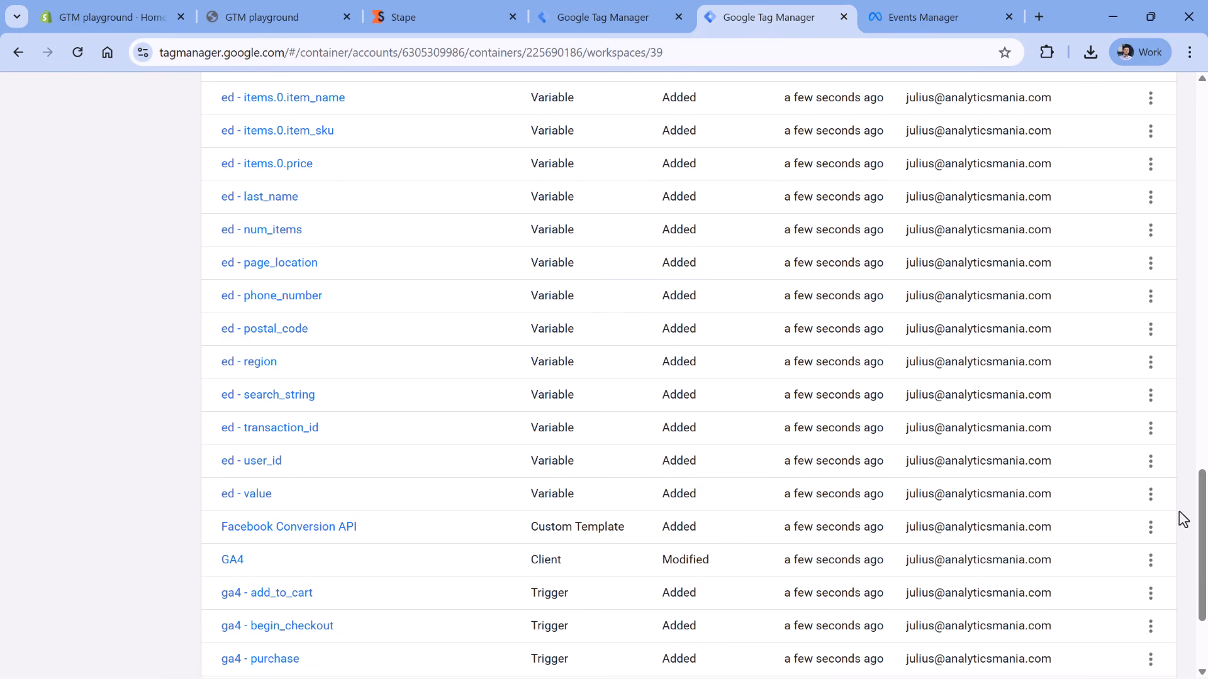
pyautogui.moveTo(1202, 475); pyautogui.dragTo(1202, 82)
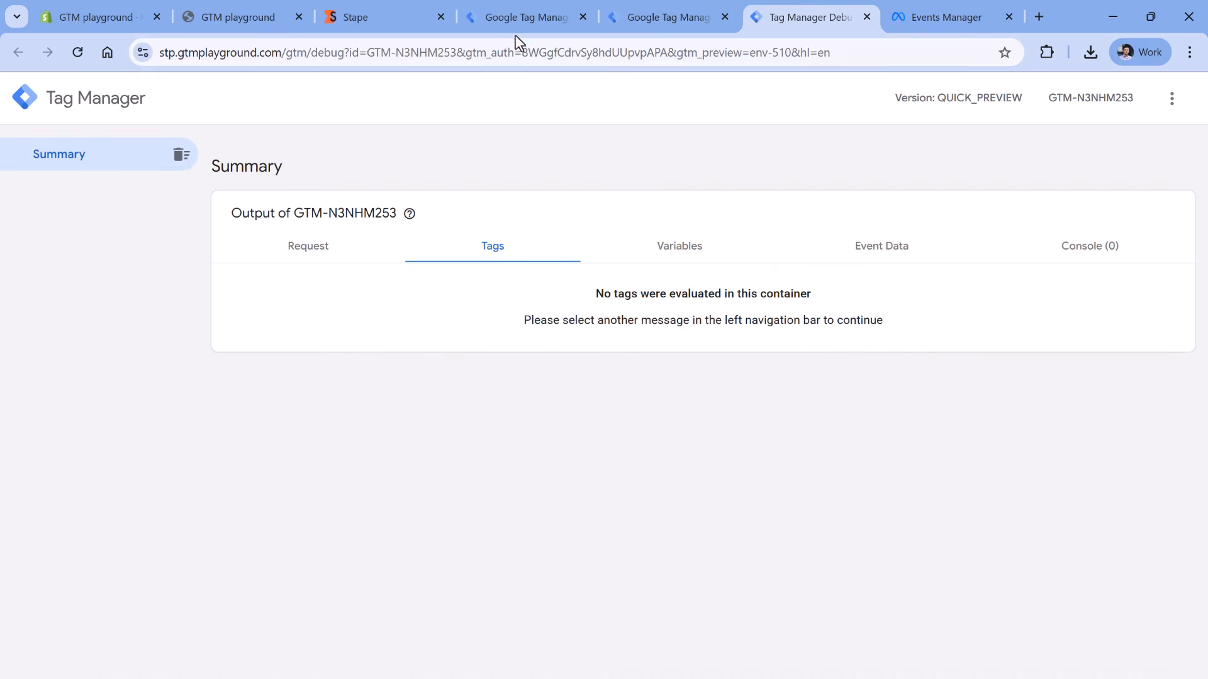
pyautogui.click(524, 15)
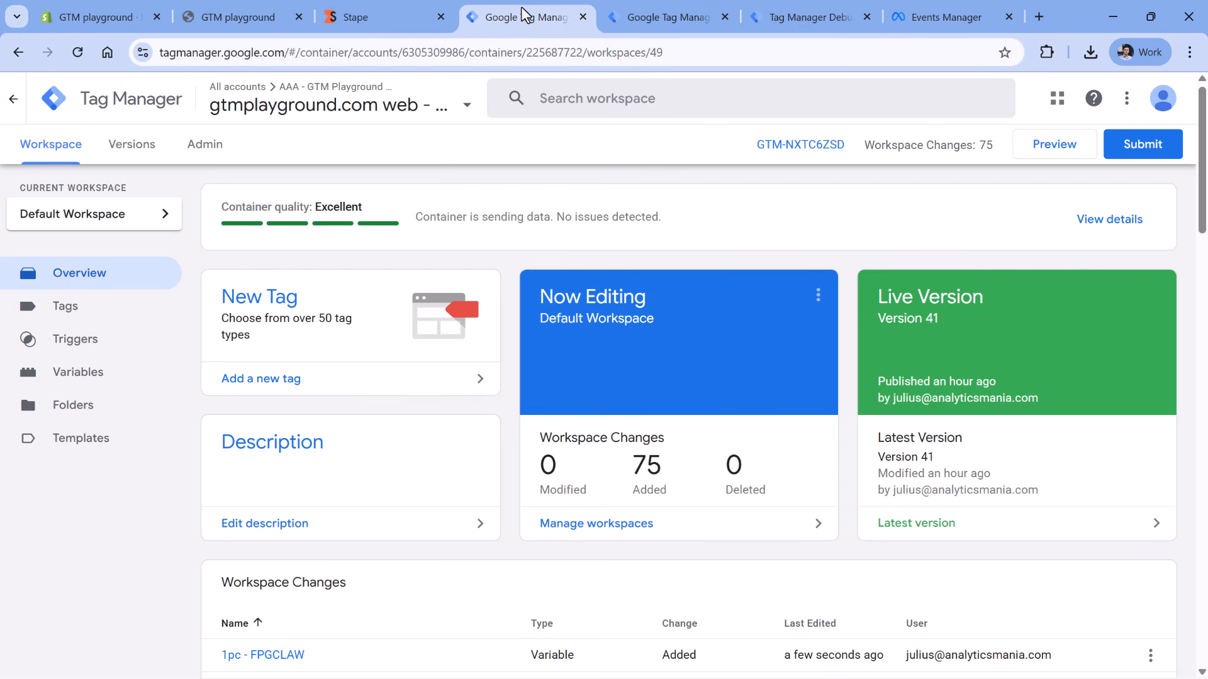
pyautogui.click(1055, 148)
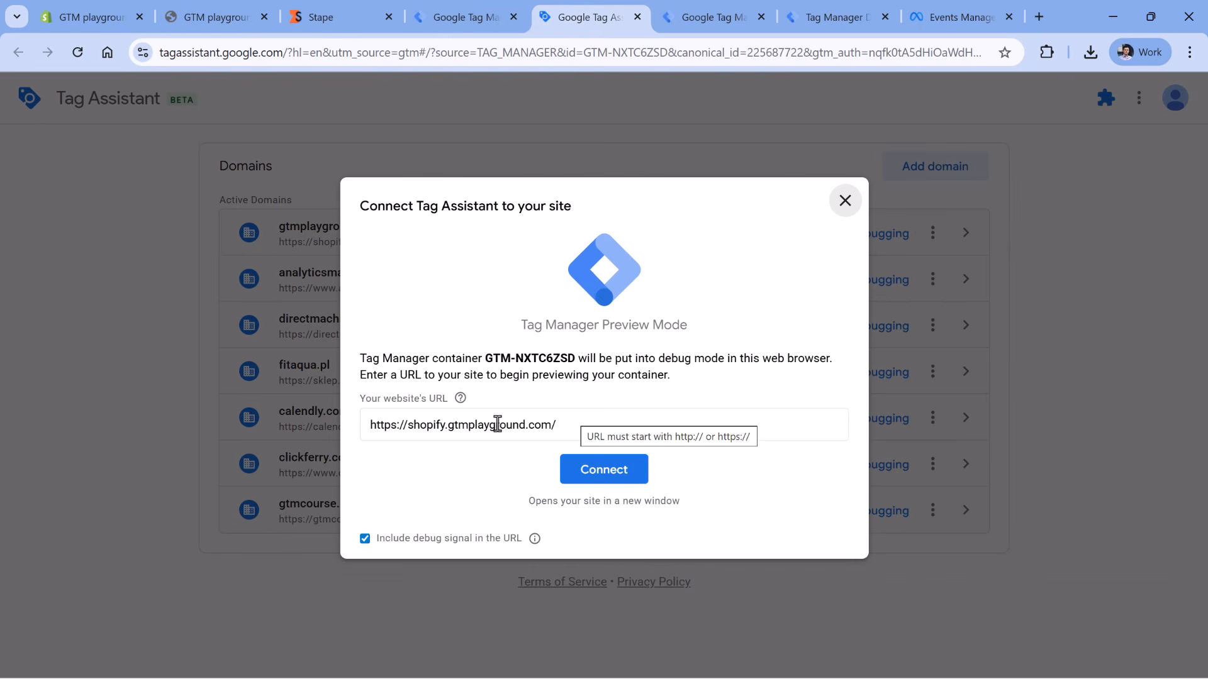
pyautogui.click(603, 490)
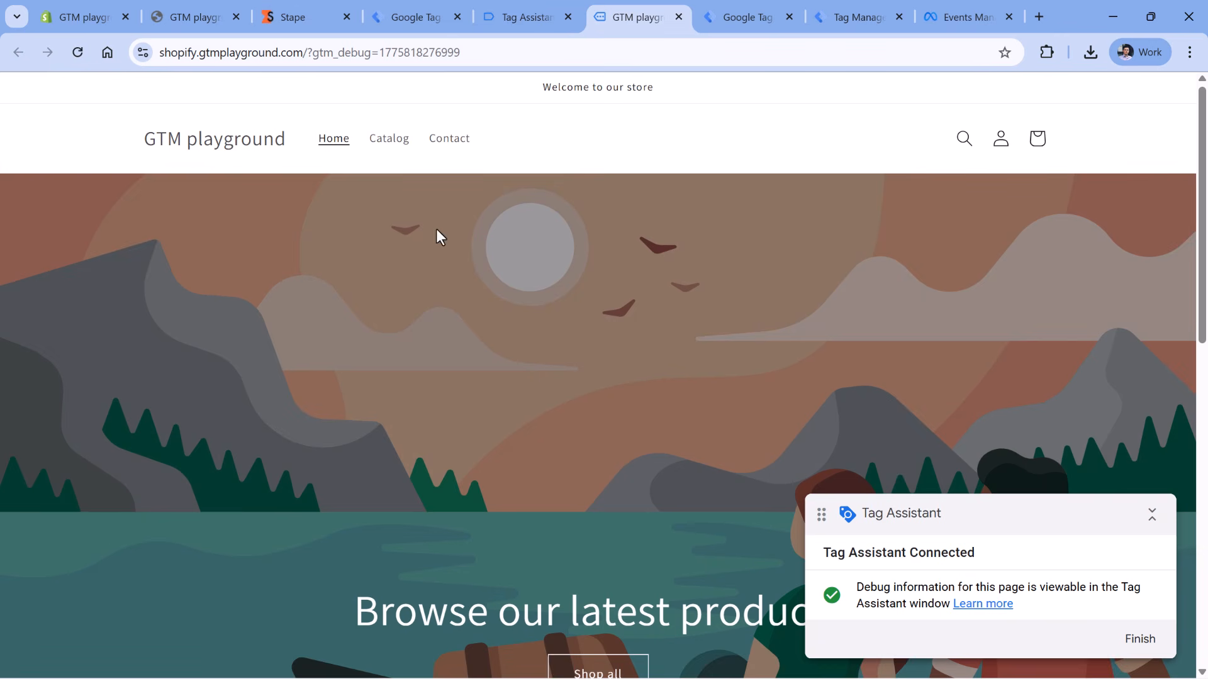
# - Add the Dark Blue T-Shirt from the Catalog to the cart, then view the server preview's fired Meta tags
pyautogui.click(390, 146)
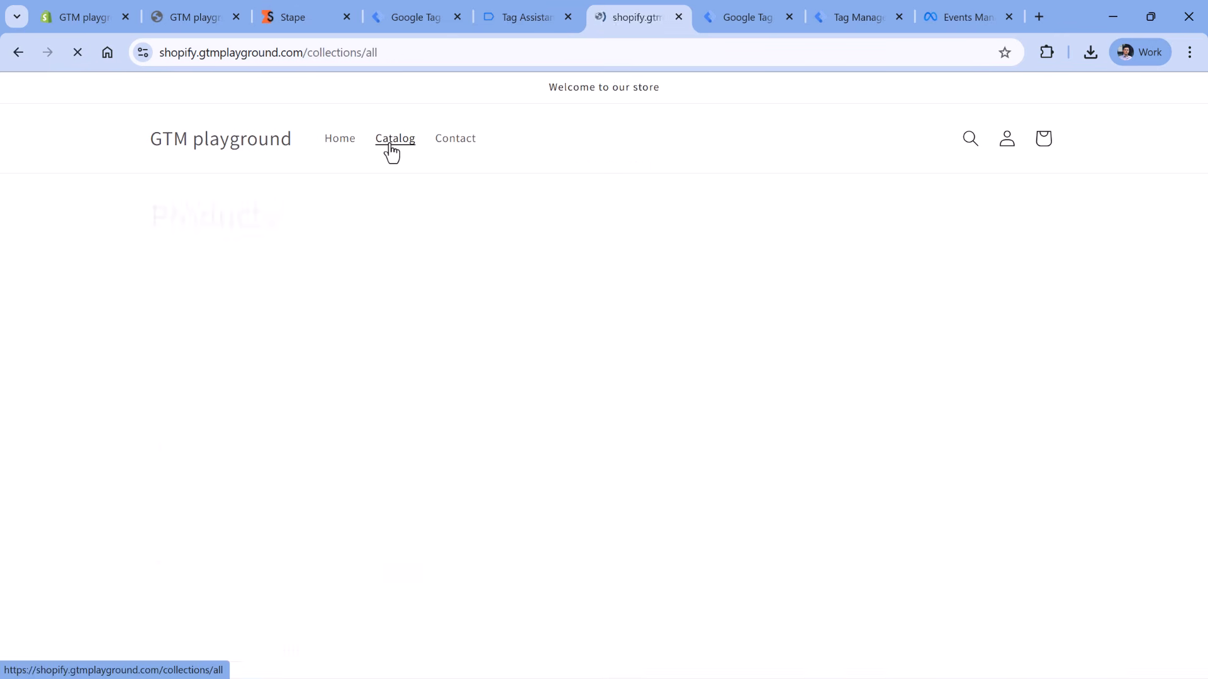
pyautogui.scroll(-2, 531, 220)
pyautogui.click(264, 305)
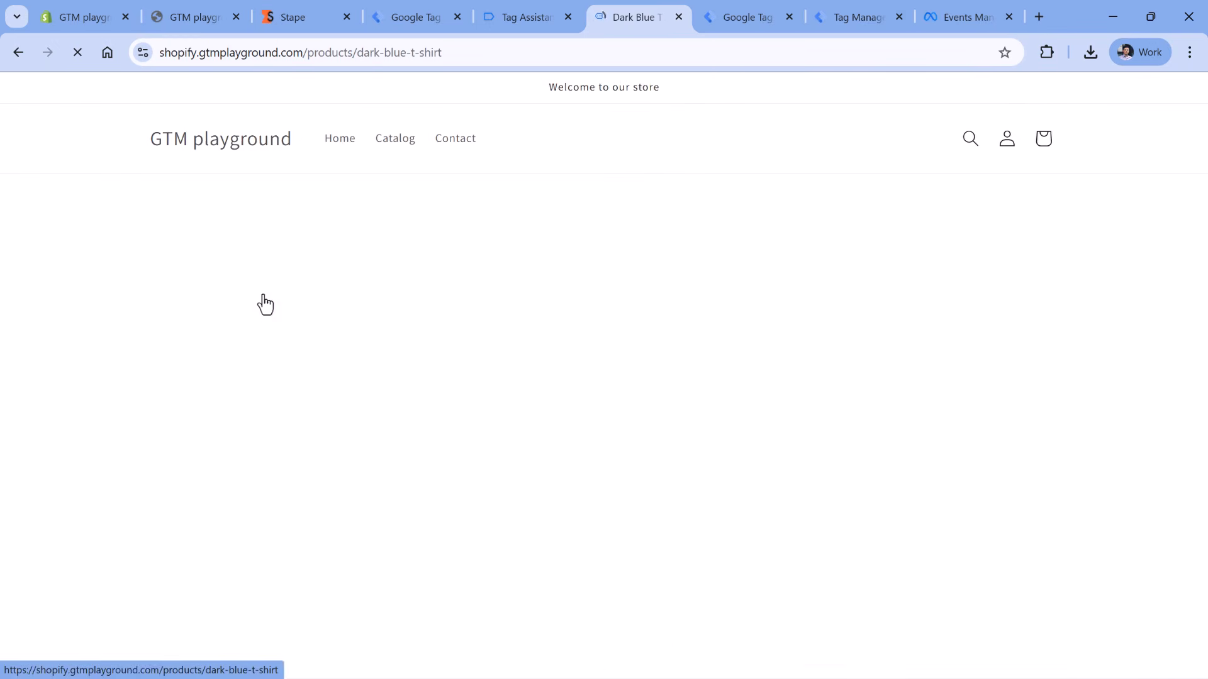
pyautogui.click(926, 434)
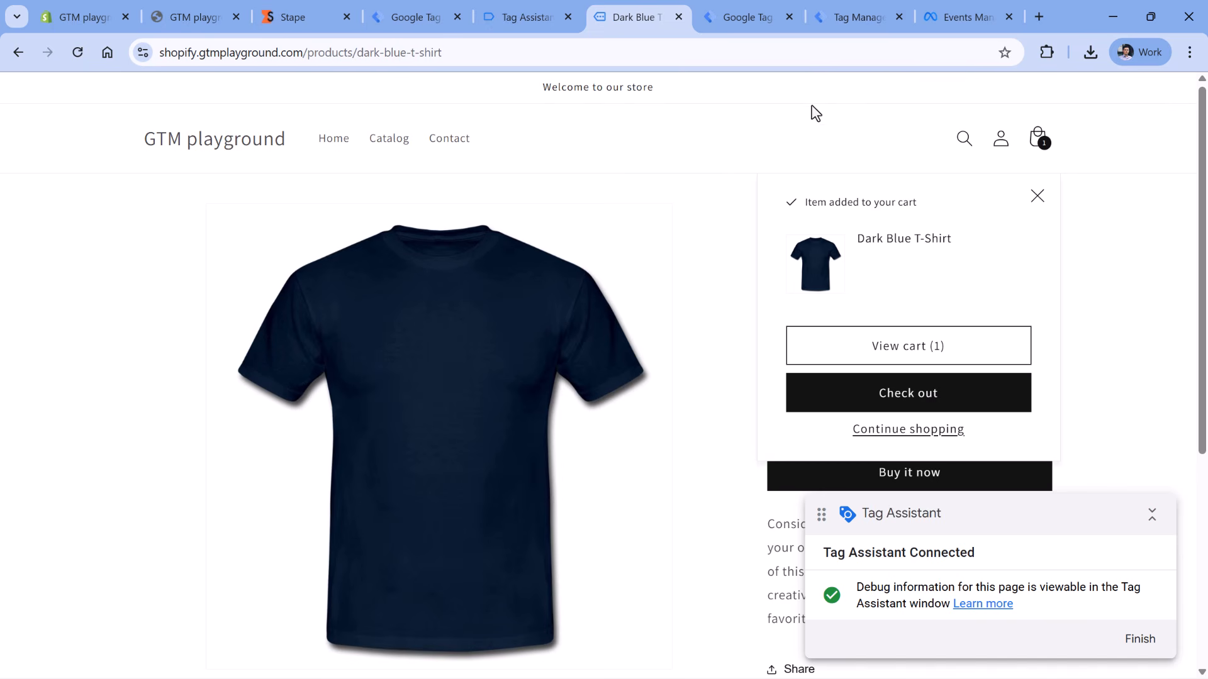
pyautogui.click(859, 20)
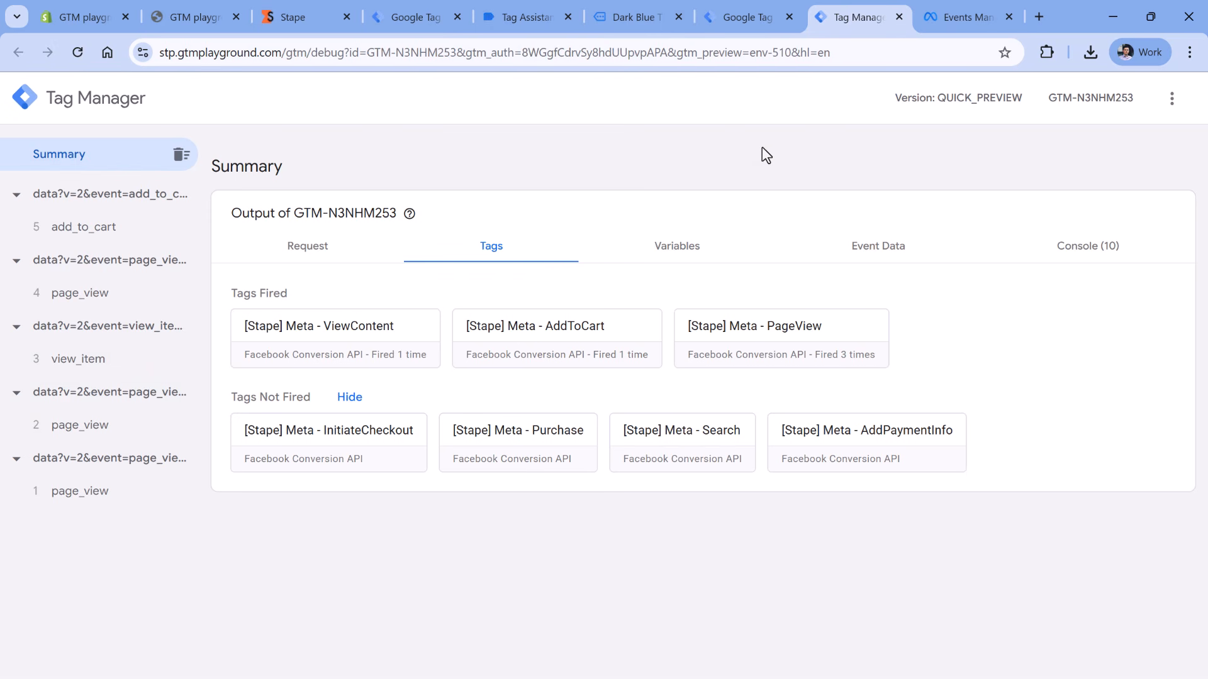
# - Check that Stape Data Tags page_view, view_item and add_to_cart fired in web preview, then return to the product page
pyautogui.click(503, 28)
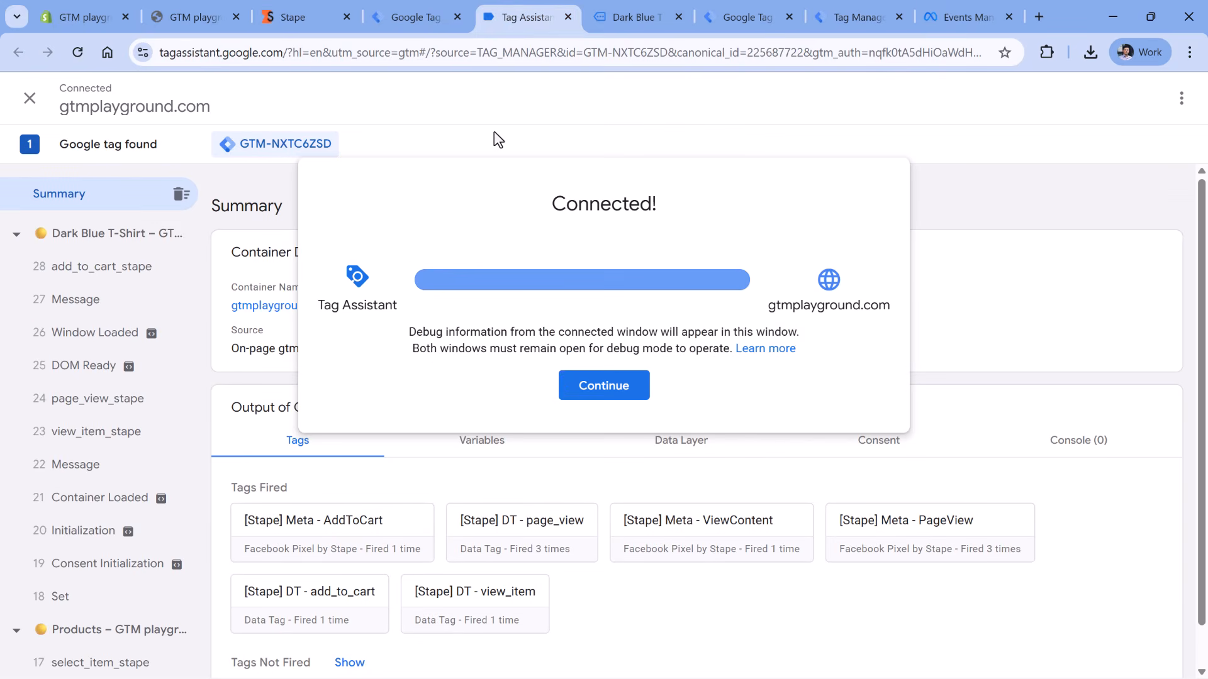
pyautogui.click(560, 384)
pyautogui.scroll(-1, 422, 199)
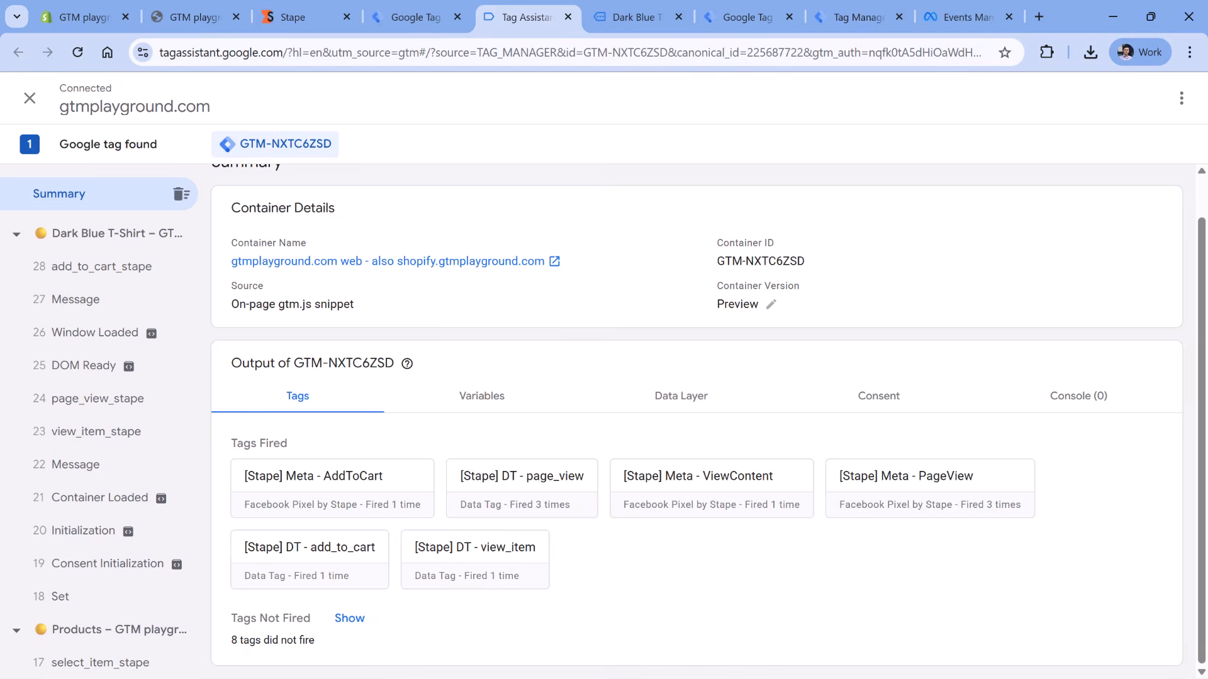
pyautogui.hotkey('ctrl', 'Tab')
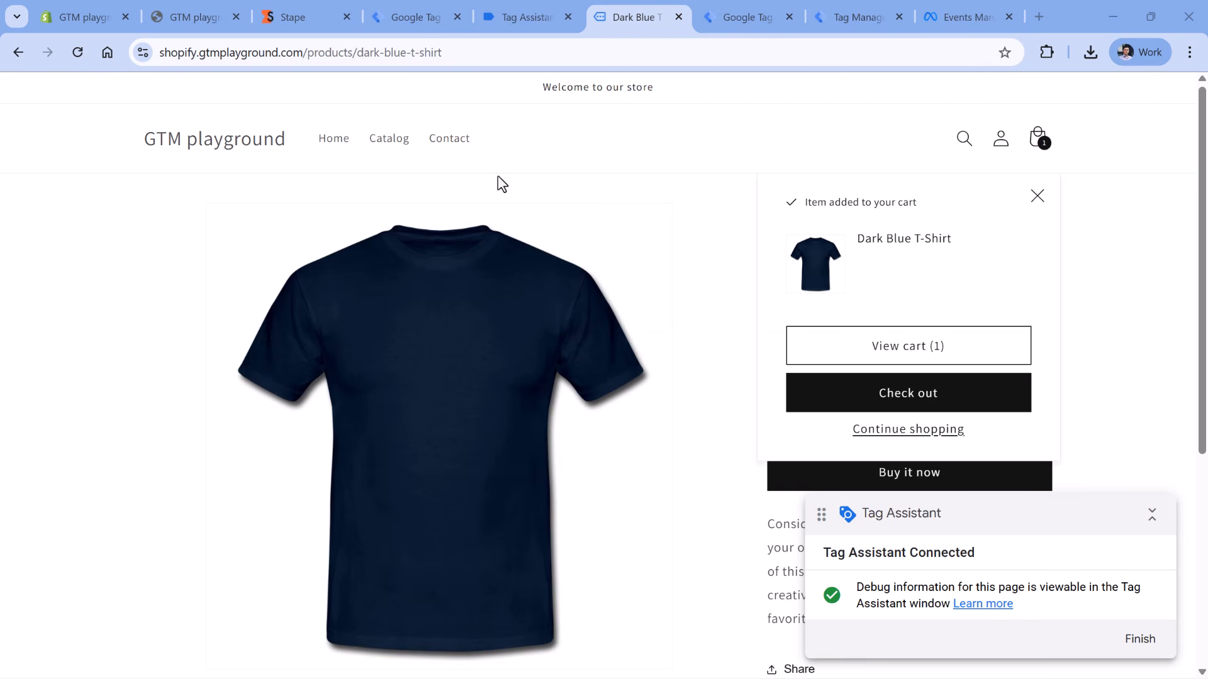
# - Publish the web container changes as version 'Facebook CAPI'
pyautogui.click(421, 24)
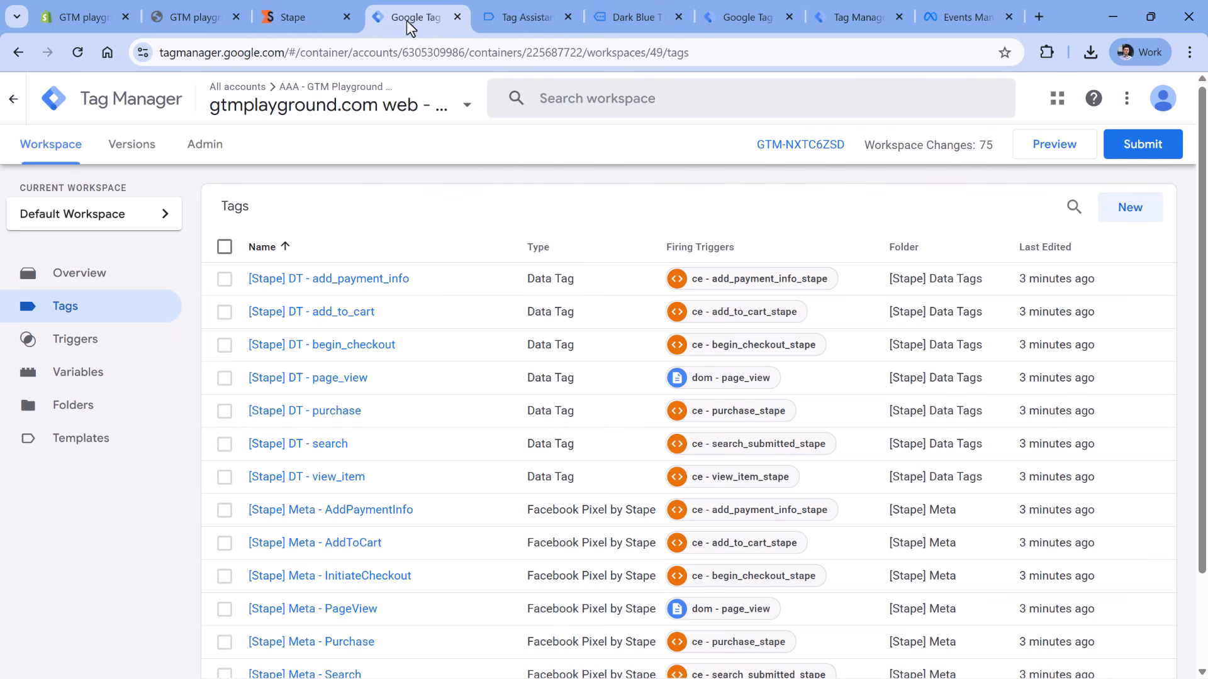
pyautogui.click(1142, 144)
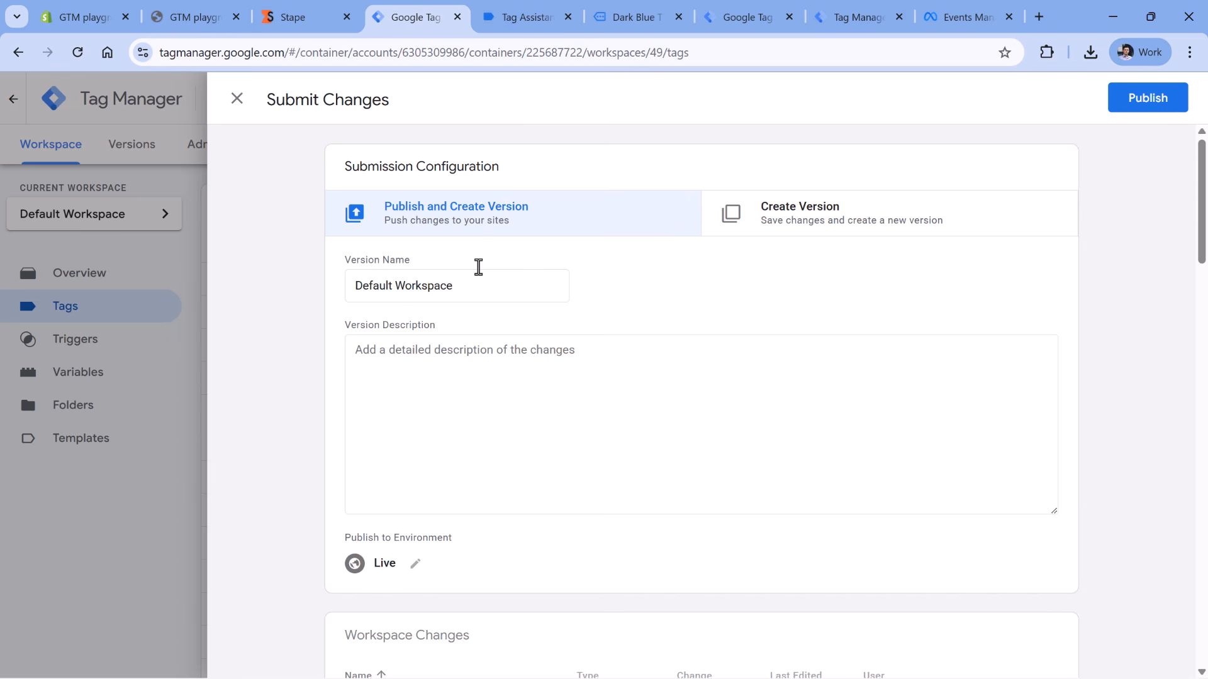
pyautogui.tripleClick(478, 272)
pyautogui.press('BackSpace')
pyautogui.write('Fac')
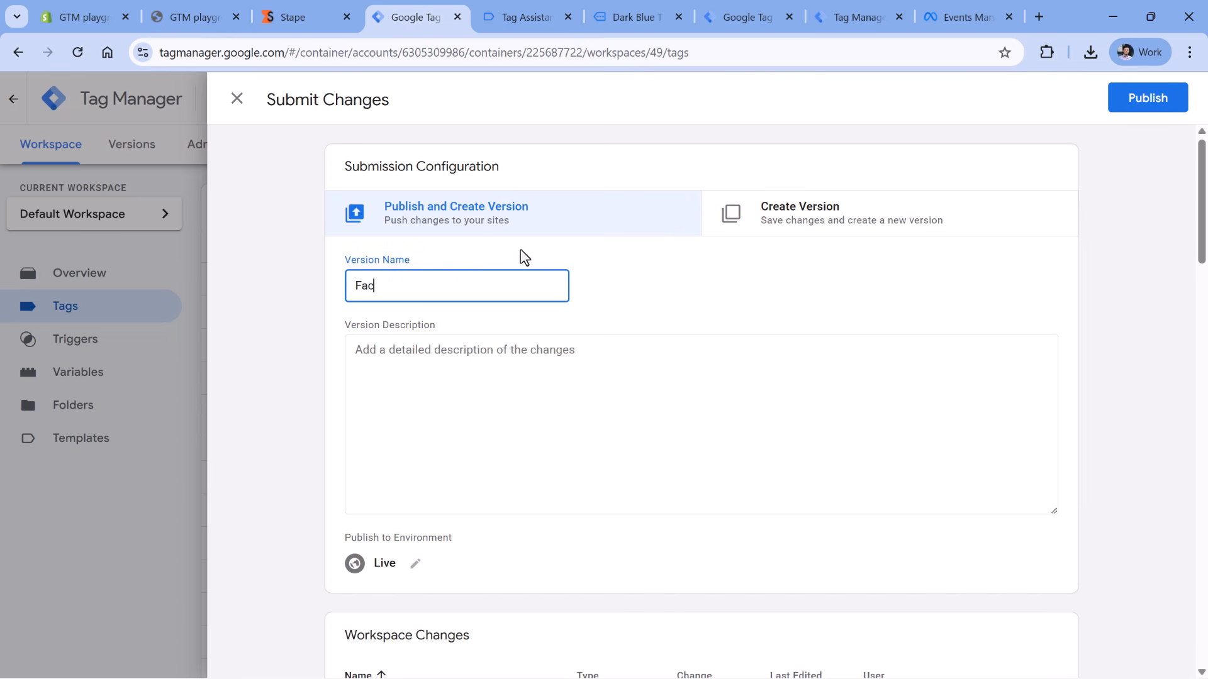
pyautogui.write('ebook CAPI')
pyautogui.click(1155, 101)
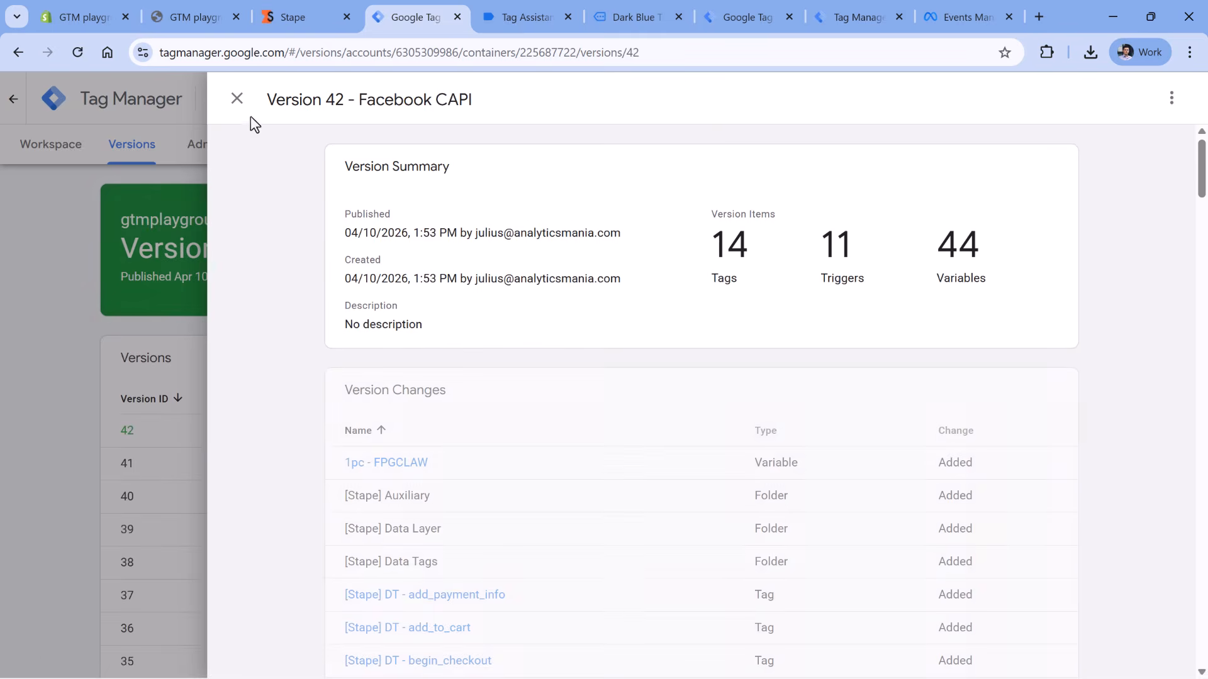
pyautogui.click(238, 100)
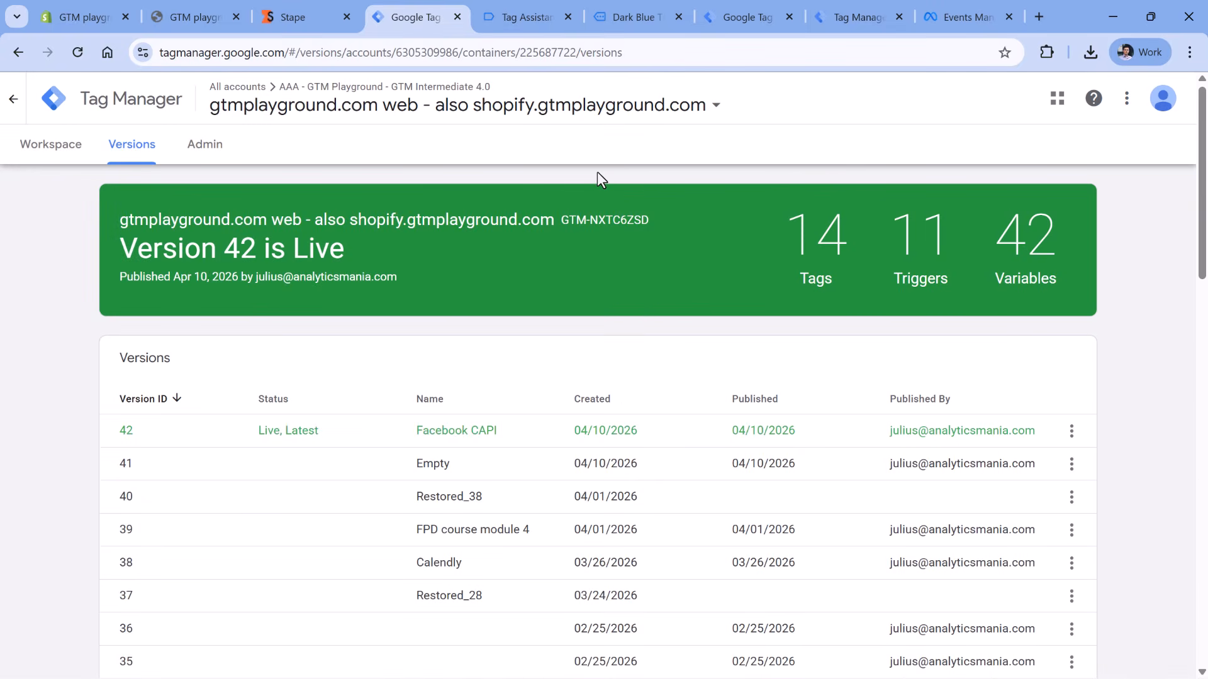
pyautogui.click(972, 17)
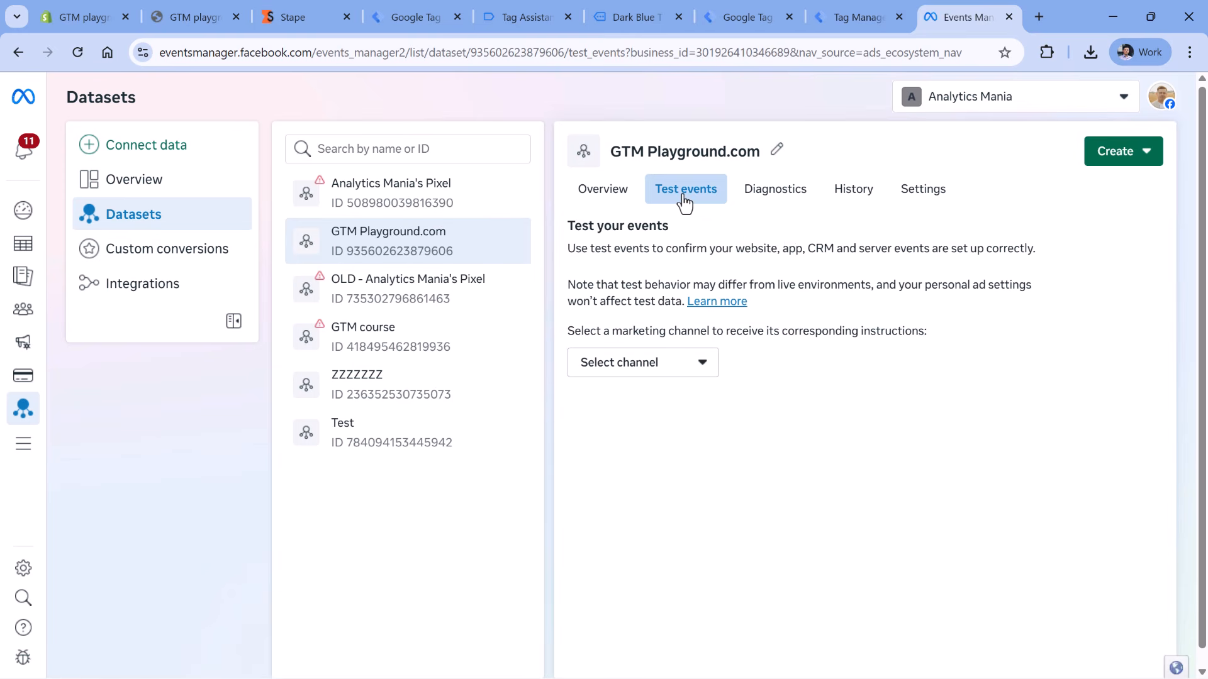
# - Choose the Website channel in Test events and copy the server test event code
pyautogui.click(699, 376)
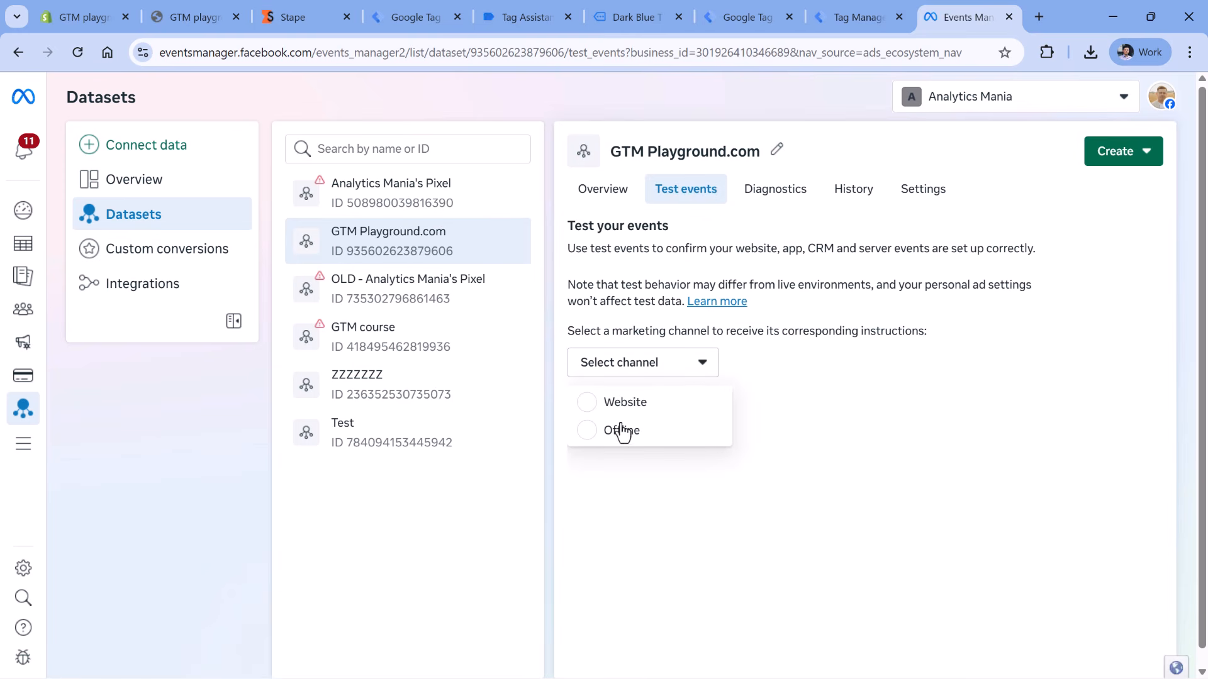
pyautogui.click(589, 405)
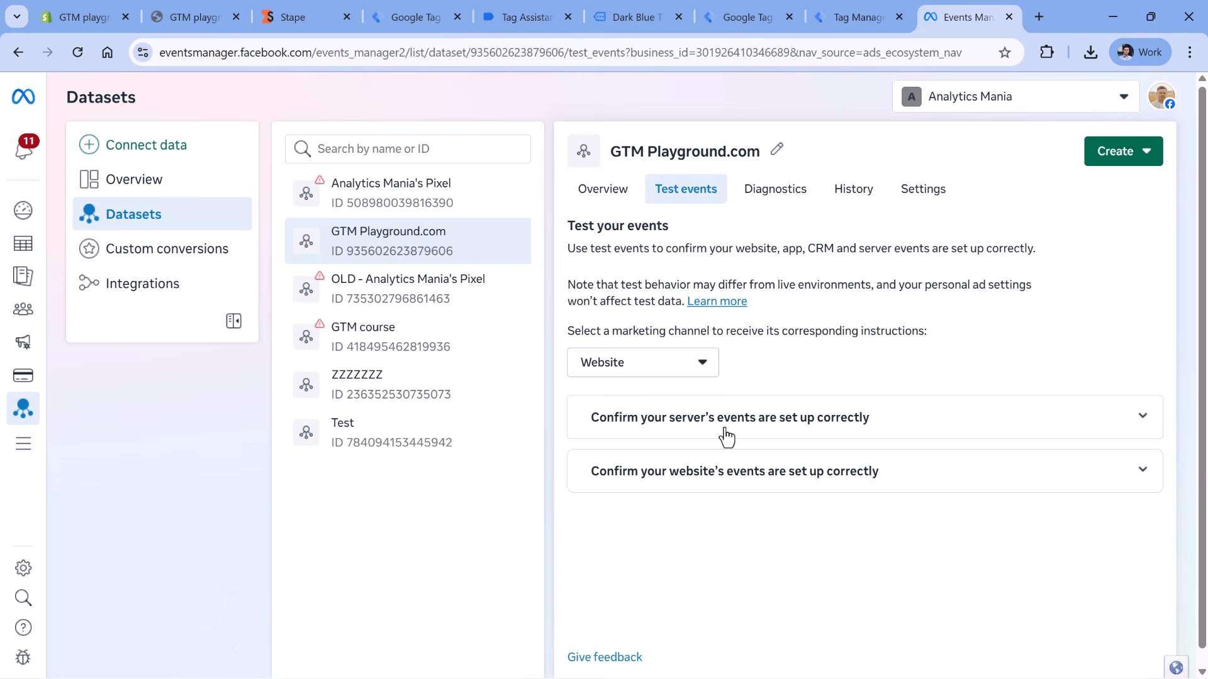
pyautogui.click(1135, 420)
pyautogui.scroll(-1, 1007, 403)
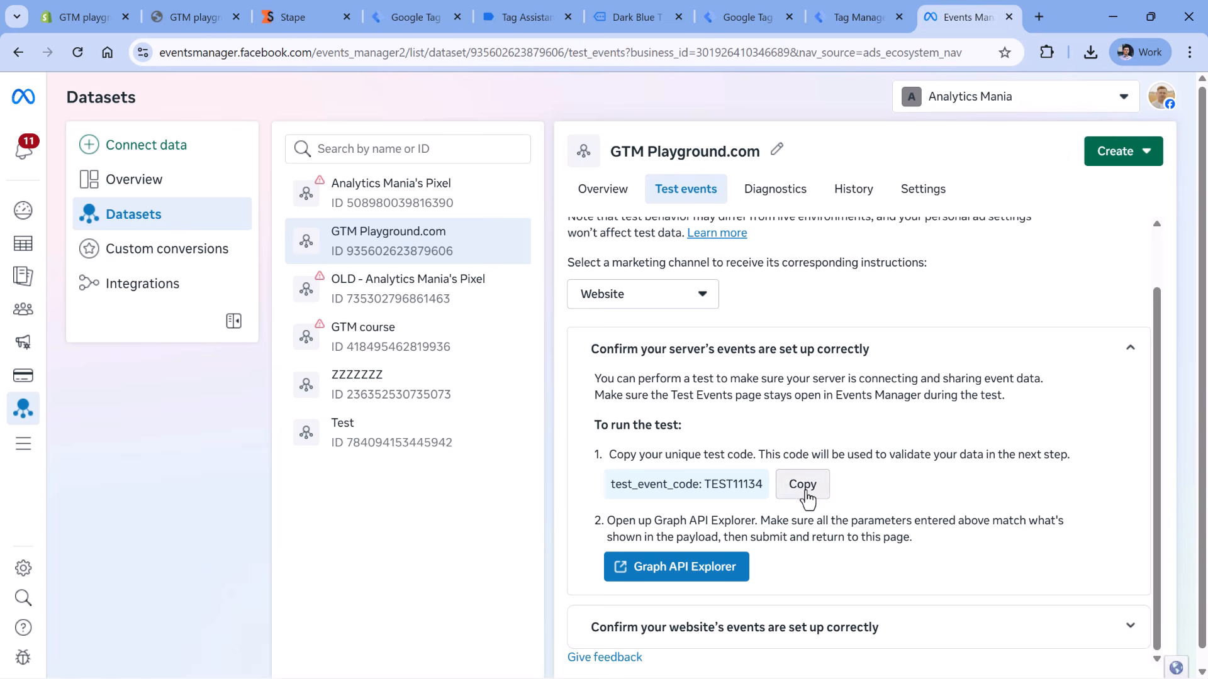
pyautogui.click(802, 495)
# - Enter the Meta test event code as Test ID in the server's AddPaymentInfo tag and save it
pyautogui.click(746, 19)
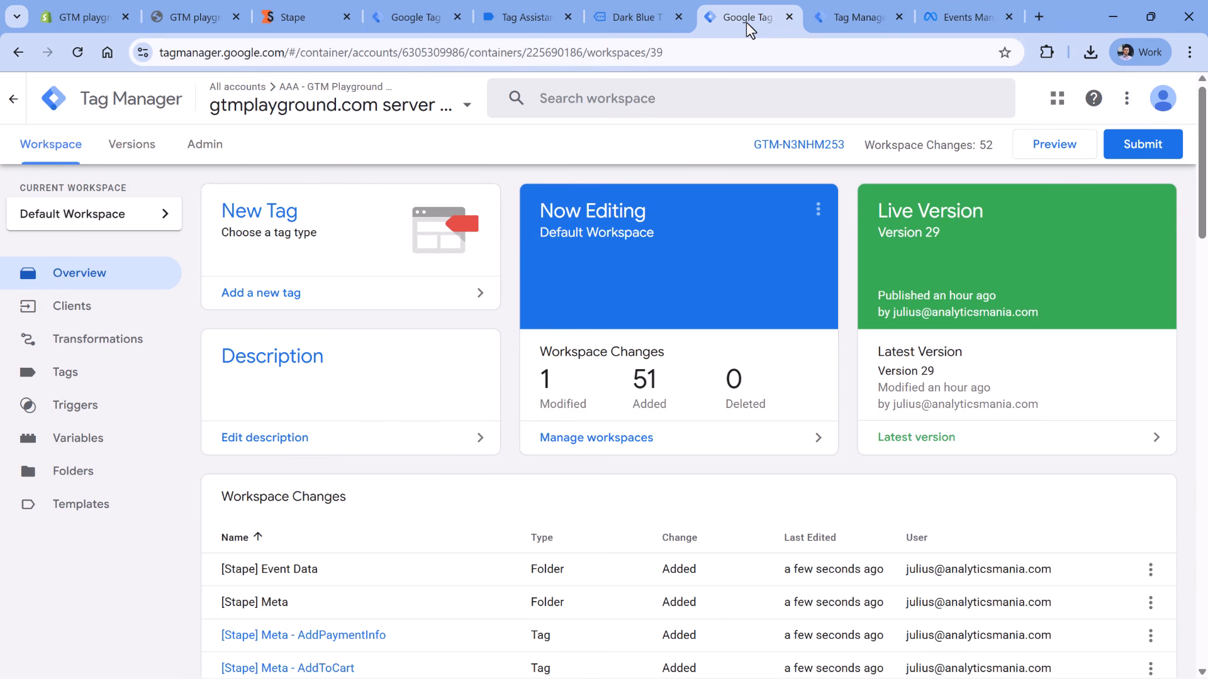
pyautogui.click(74, 376)
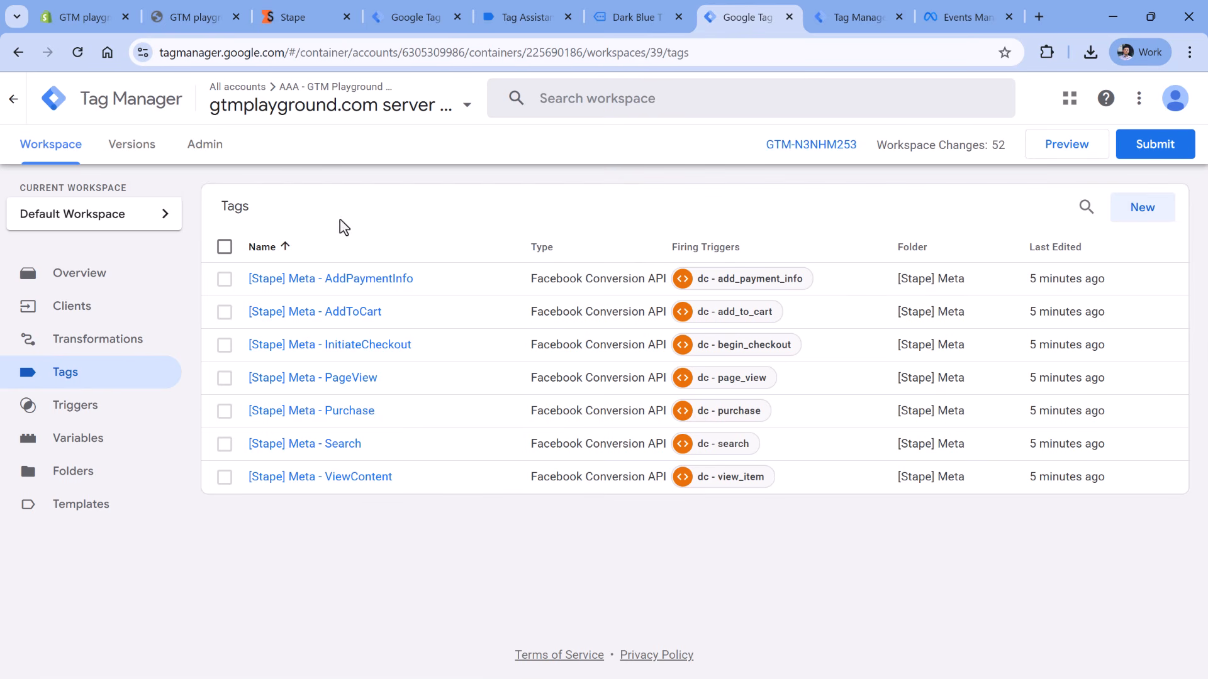
pyautogui.click(328, 280)
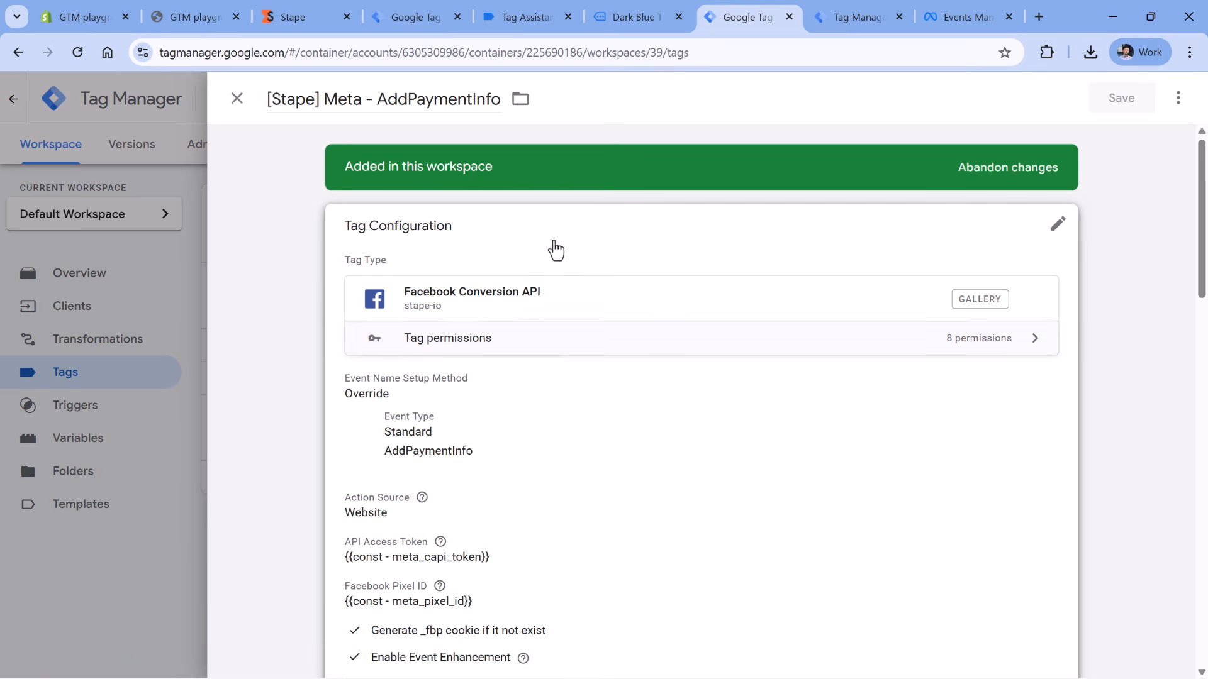
pyautogui.click(555, 251)
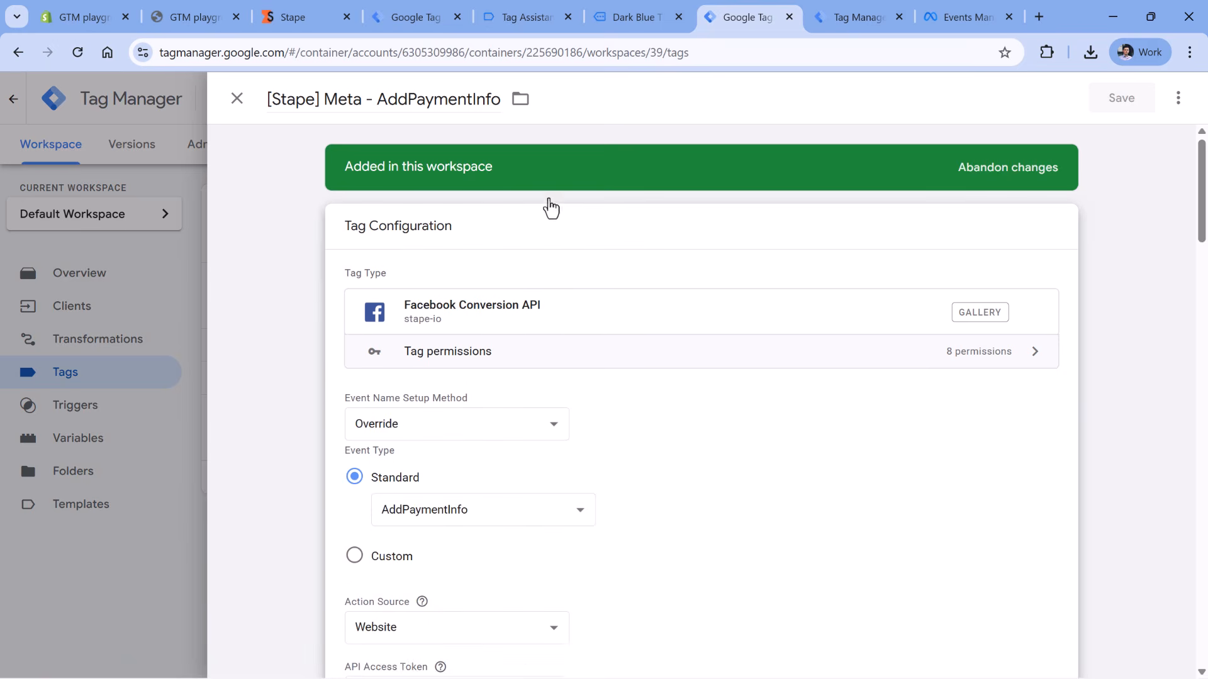
pyautogui.scroll(-8, 583, 329)
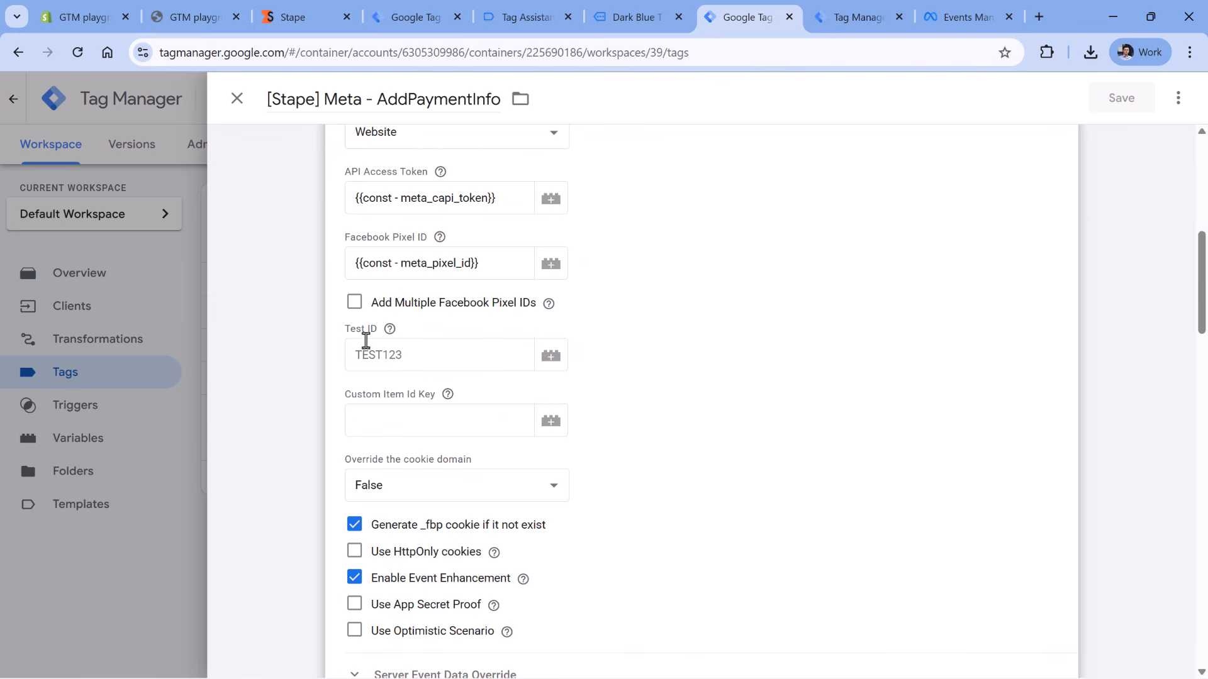
pyautogui.click(357, 344)
pyautogui.write('TEST11134')
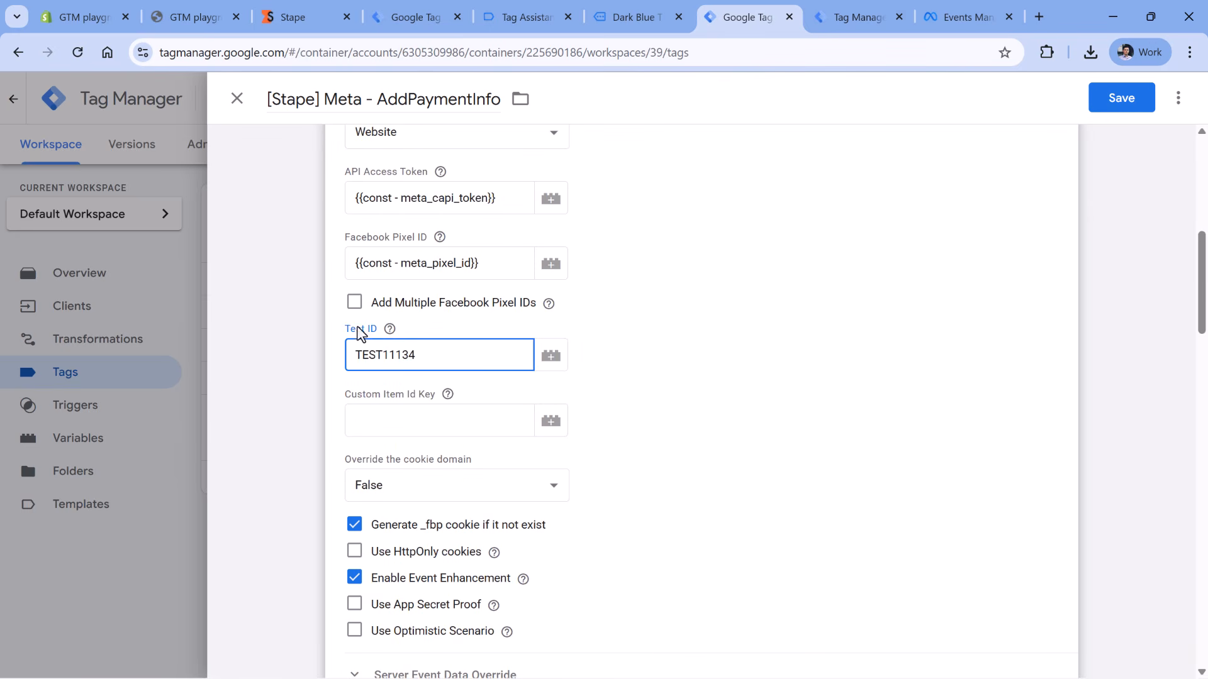
pyautogui.click(1130, 97)
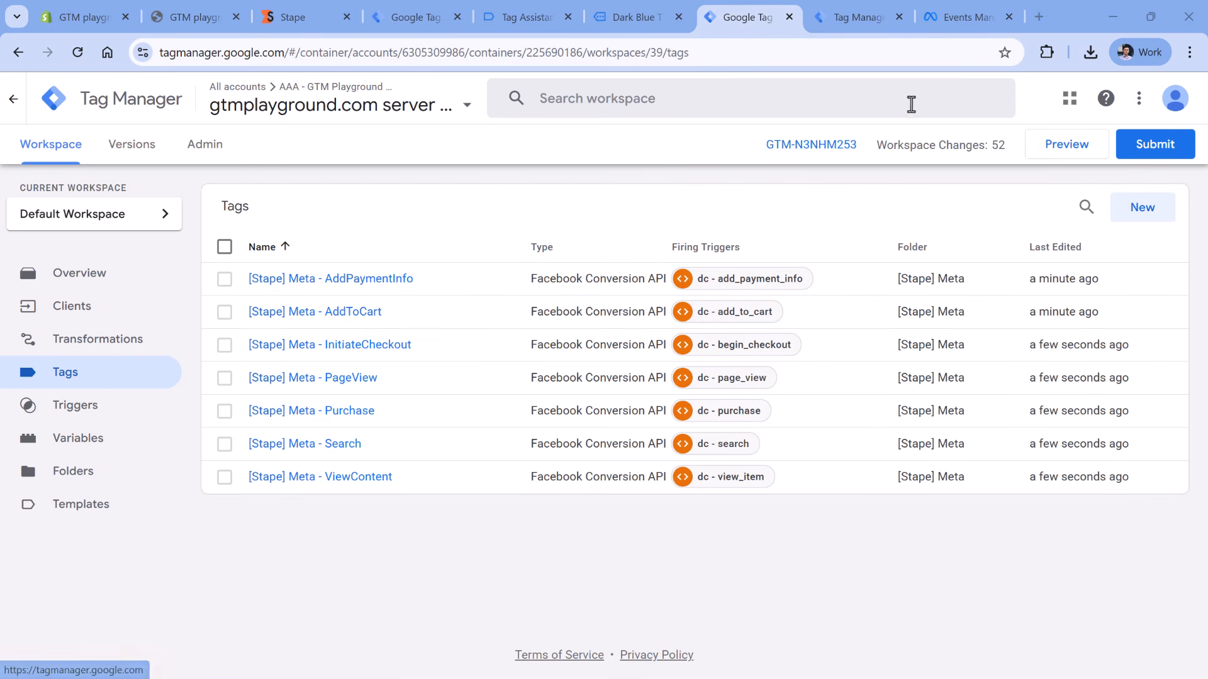
pyautogui.click(980, 19)
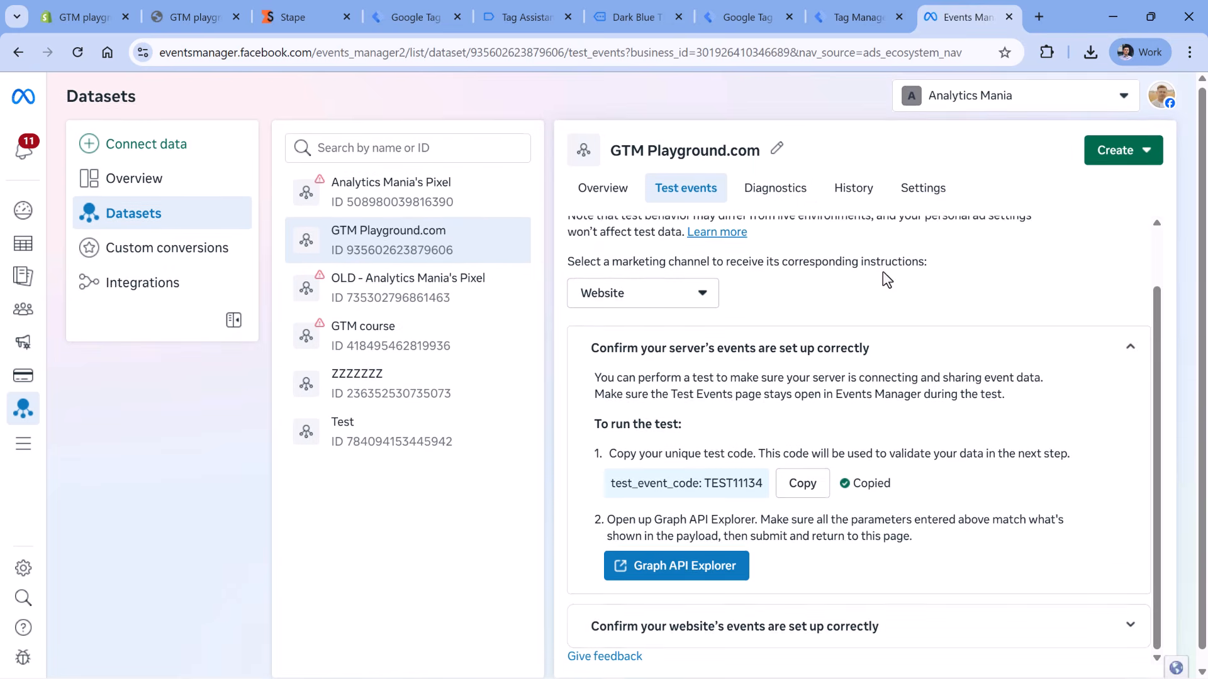
# - Collapse the server events instructions and expand 'Confirm your website's events'
pyautogui.scroll(-1, 1129, 342)
pyautogui.click(1129, 341)
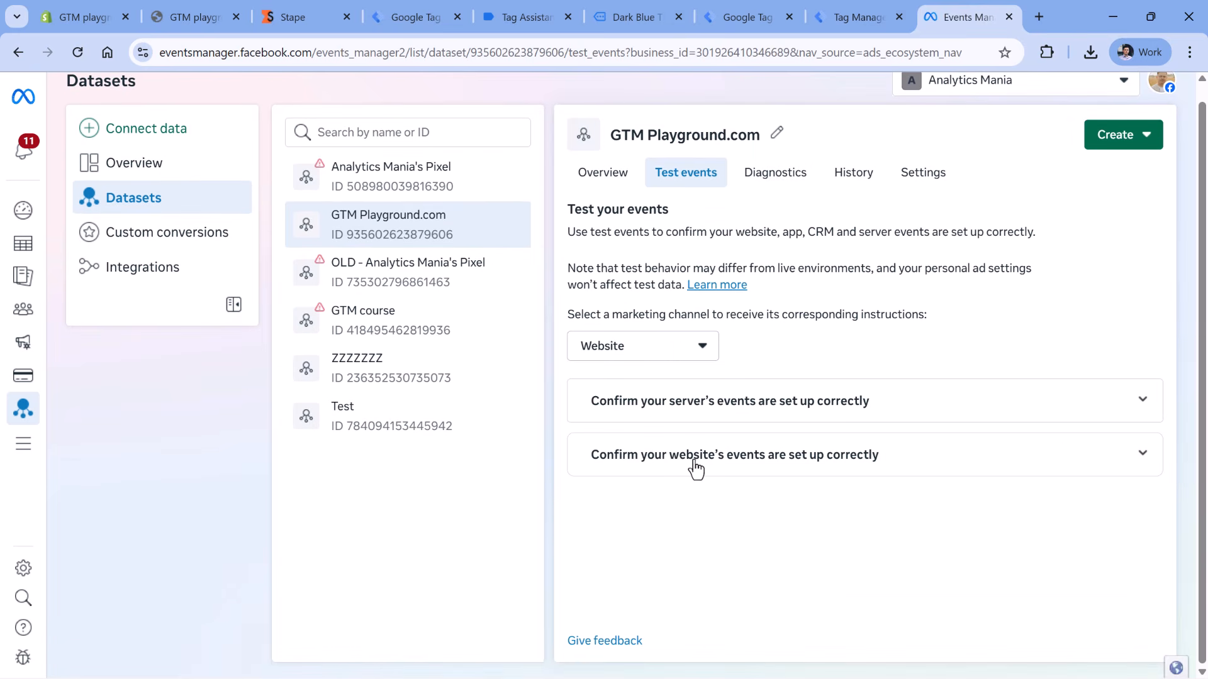
pyautogui.click(889, 475)
pyautogui.scroll(-1, 879, 318)
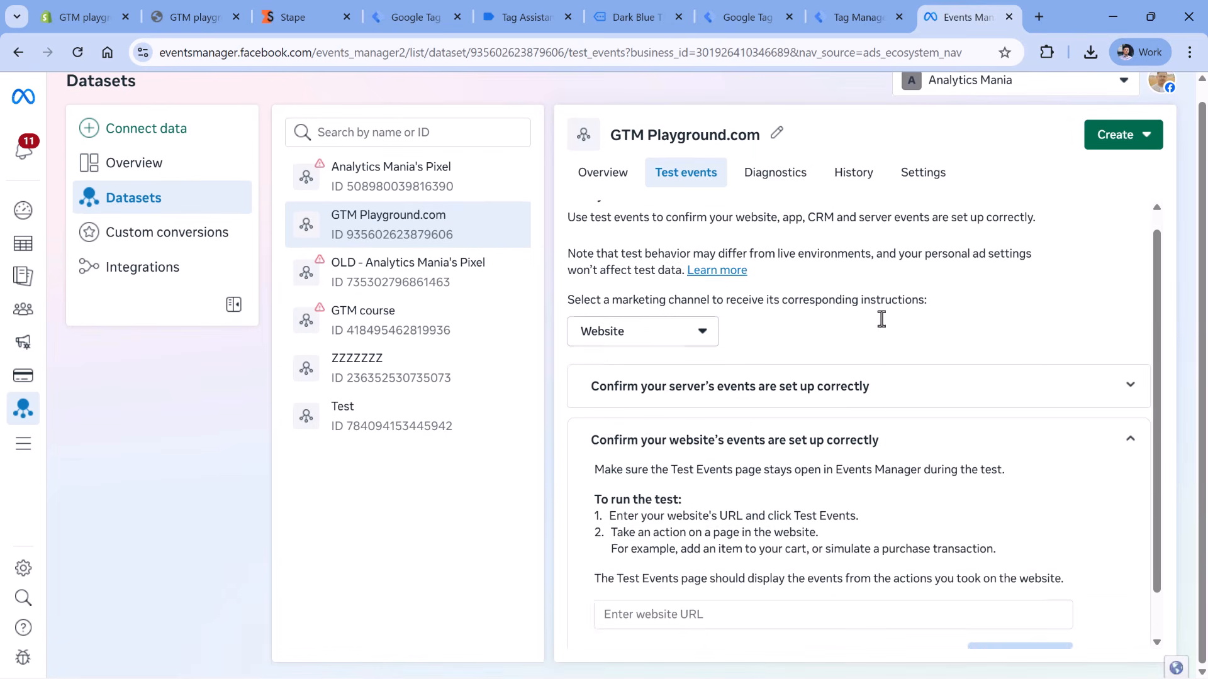
pyautogui.click(746, 559)
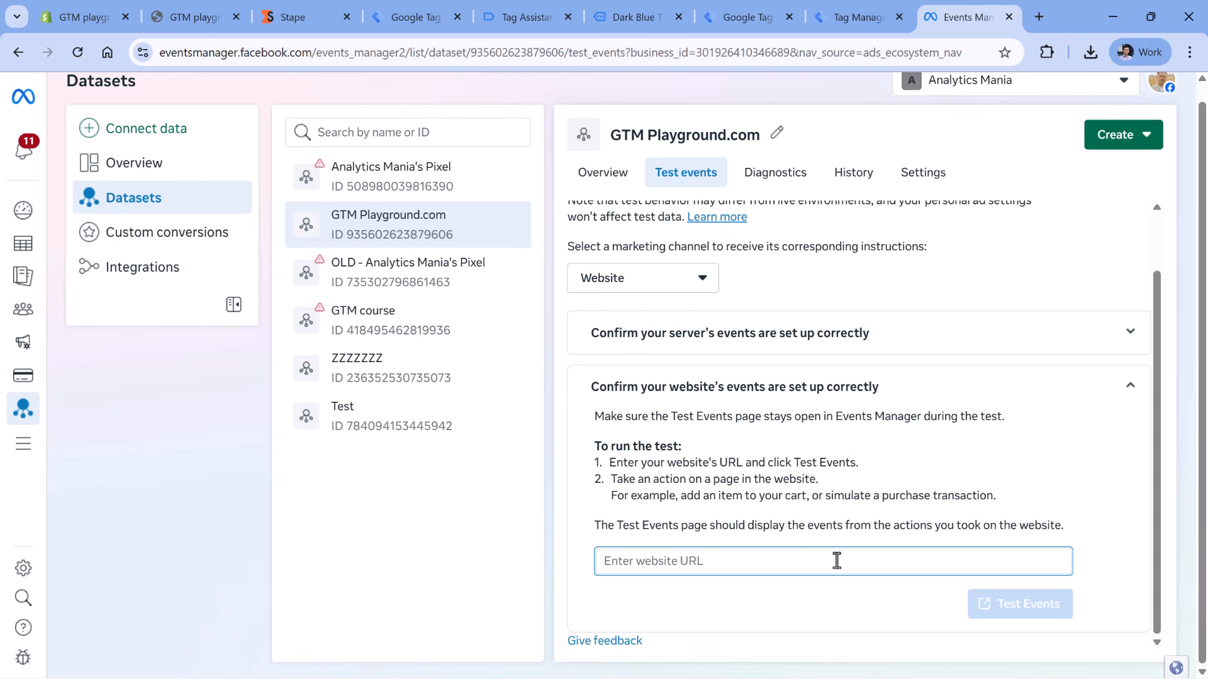
pyautogui.click(200, 18)
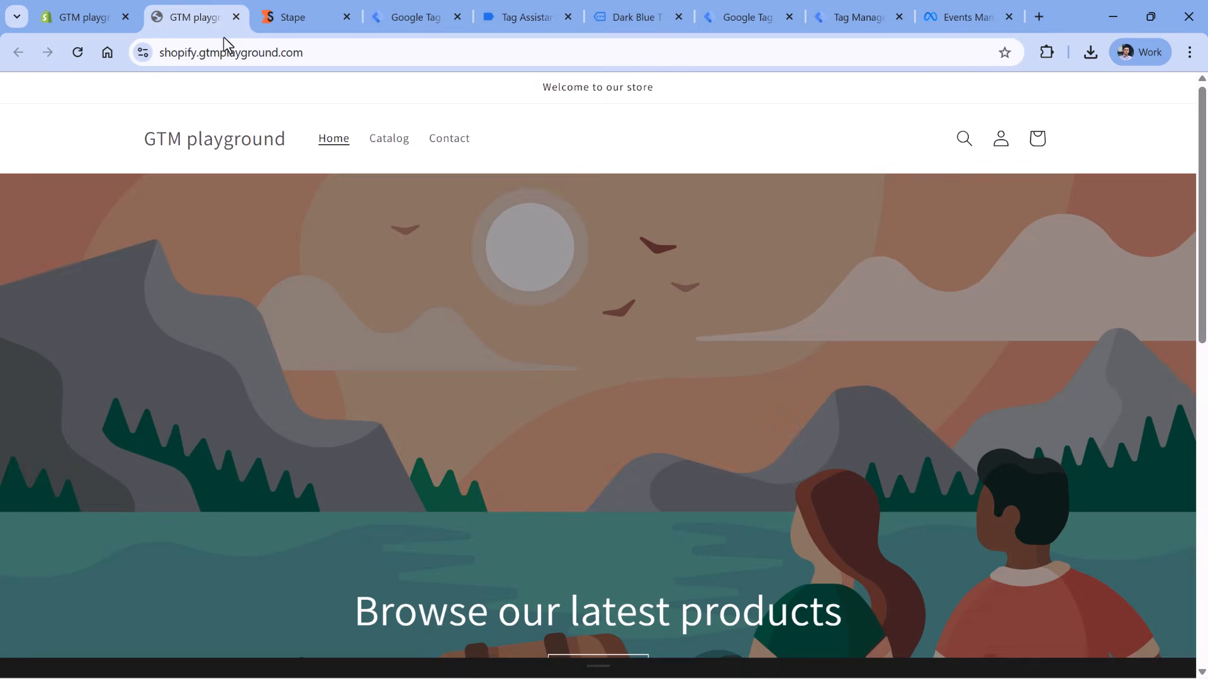
pyautogui.click(236, 50)
pyautogui.click(964, 16)
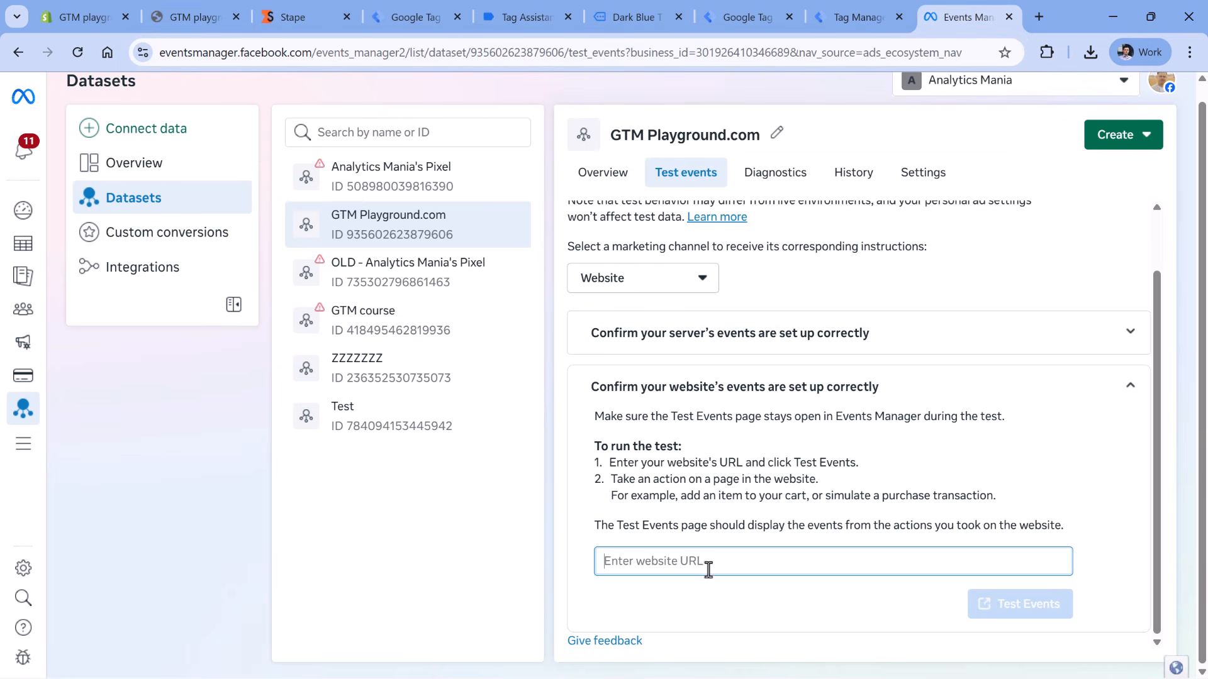
pyautogui.click(715, 560)
pyautogui.hotkey('ctrl', 'v')
pyautogui.click(1024, 616)
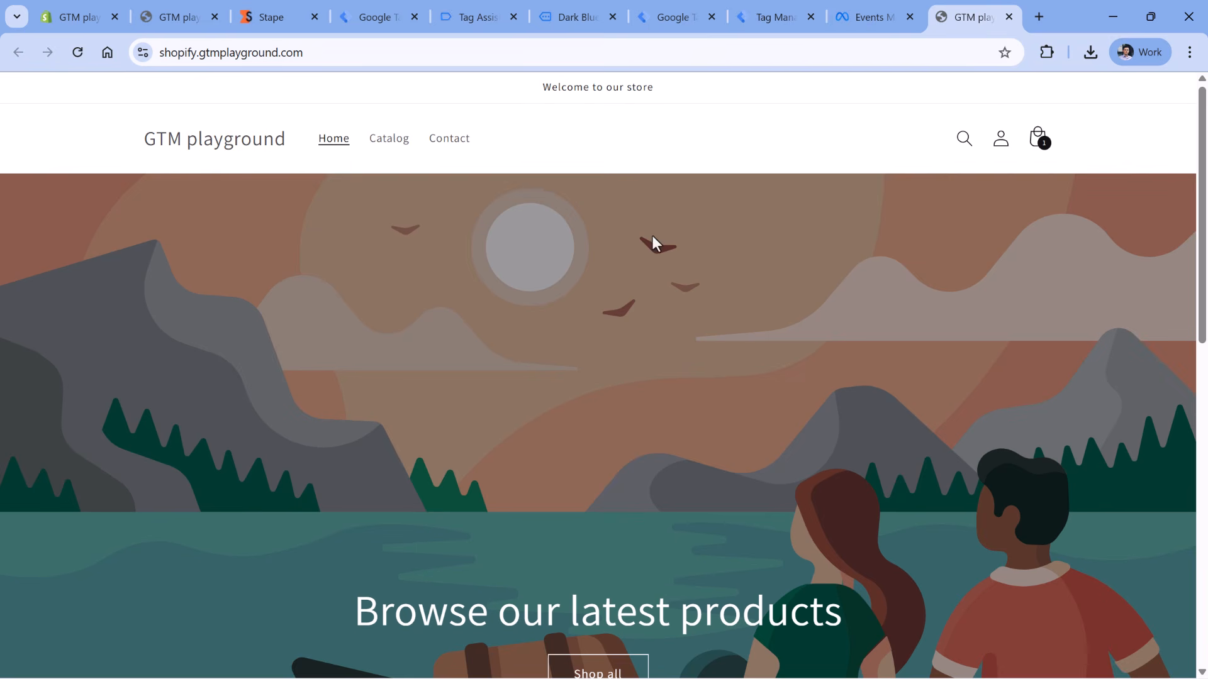
pyautogui.click(1008, 16)
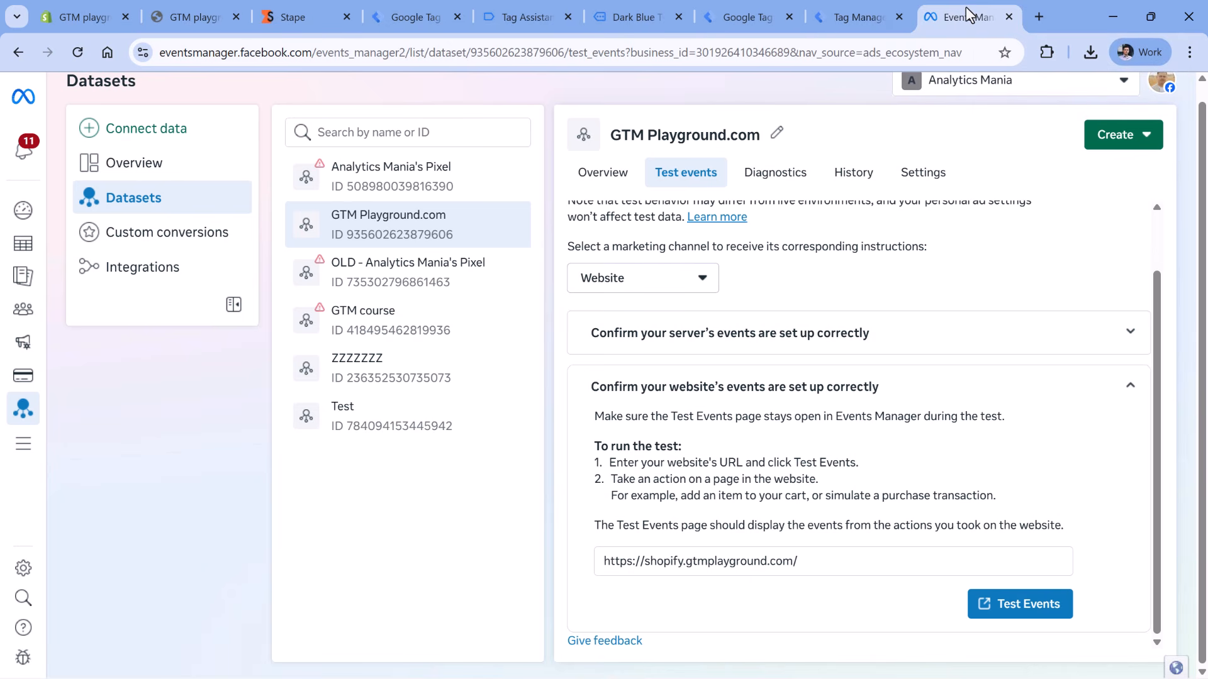
# - Reload the Dark Blue T-Shirt page and check Events Manager for received test events
pyautogui.click(632, 19)
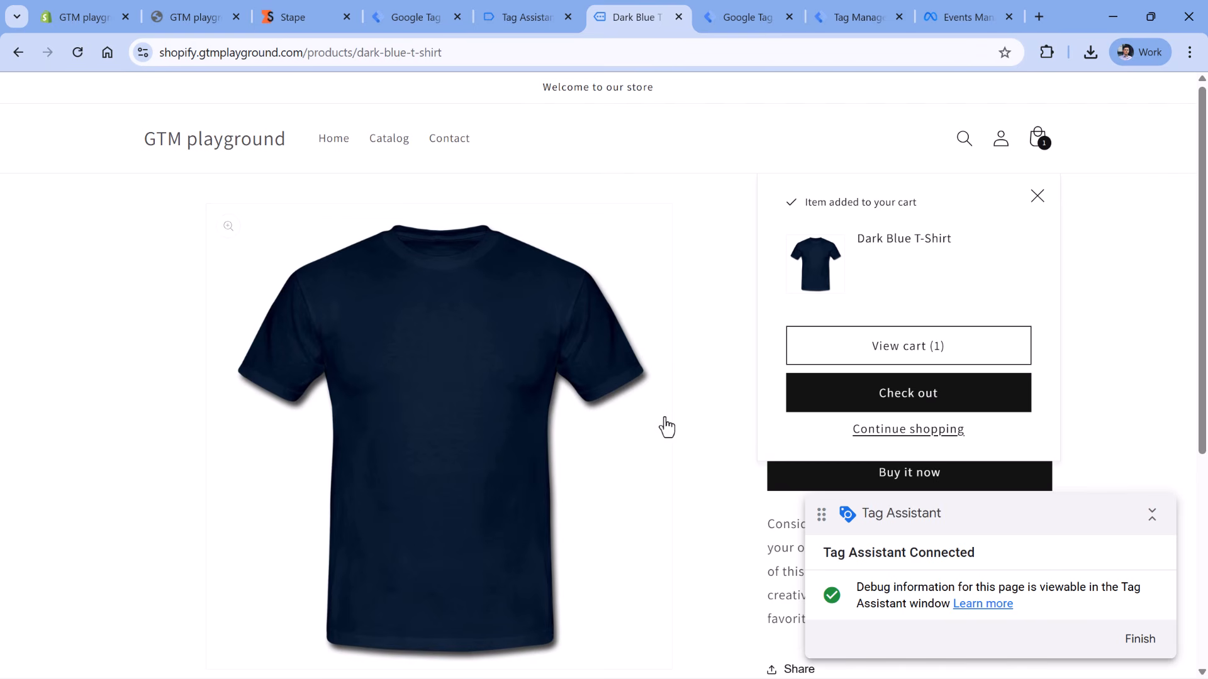
pyautogui.moveTo(830, 553); pyautogui.dragTo(971, 557)
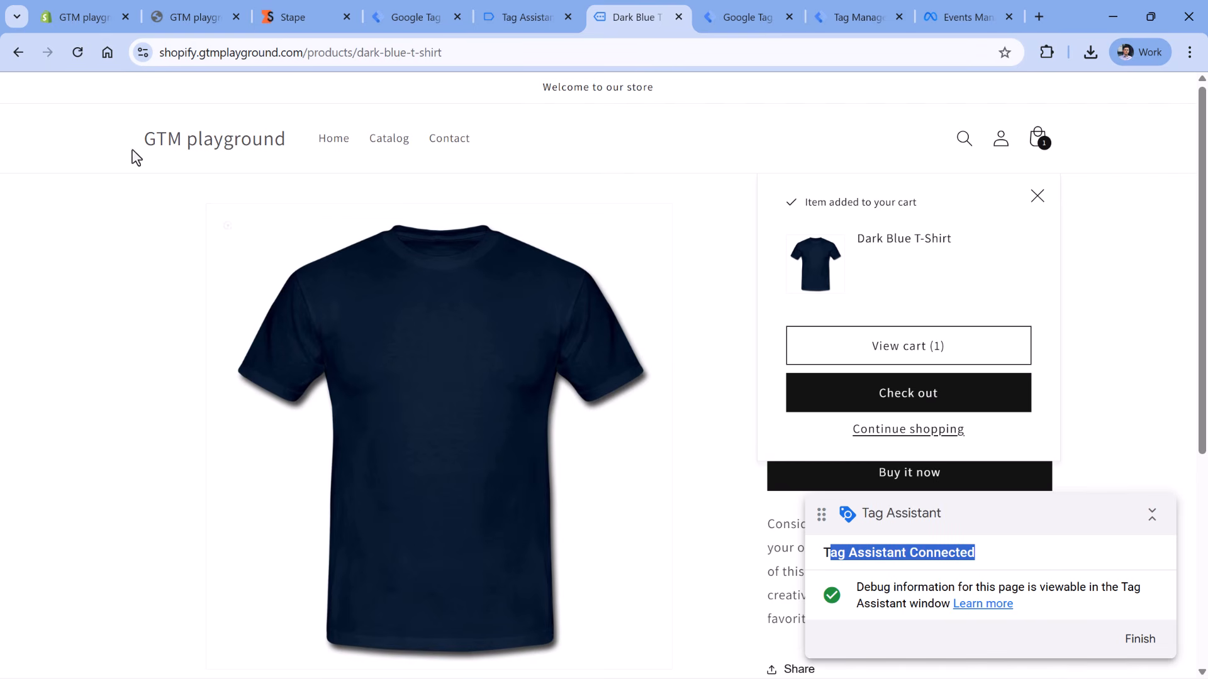
pyautogui.click(78, 54)
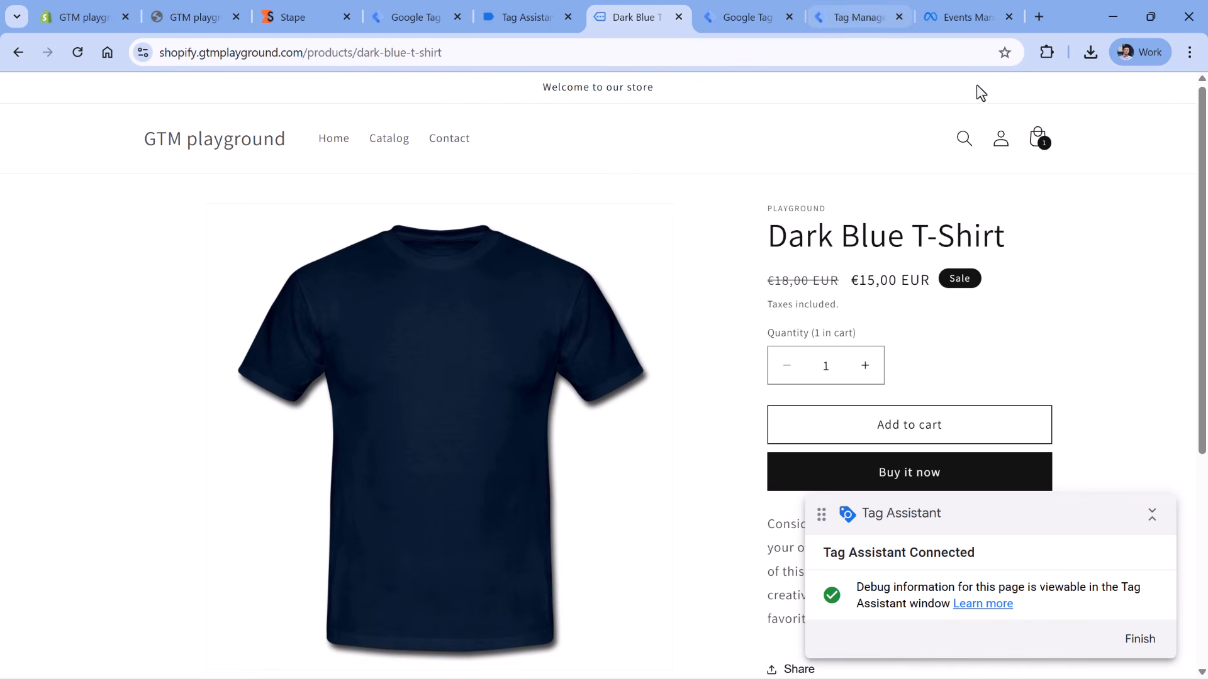
pyautogui.click(966, 17)
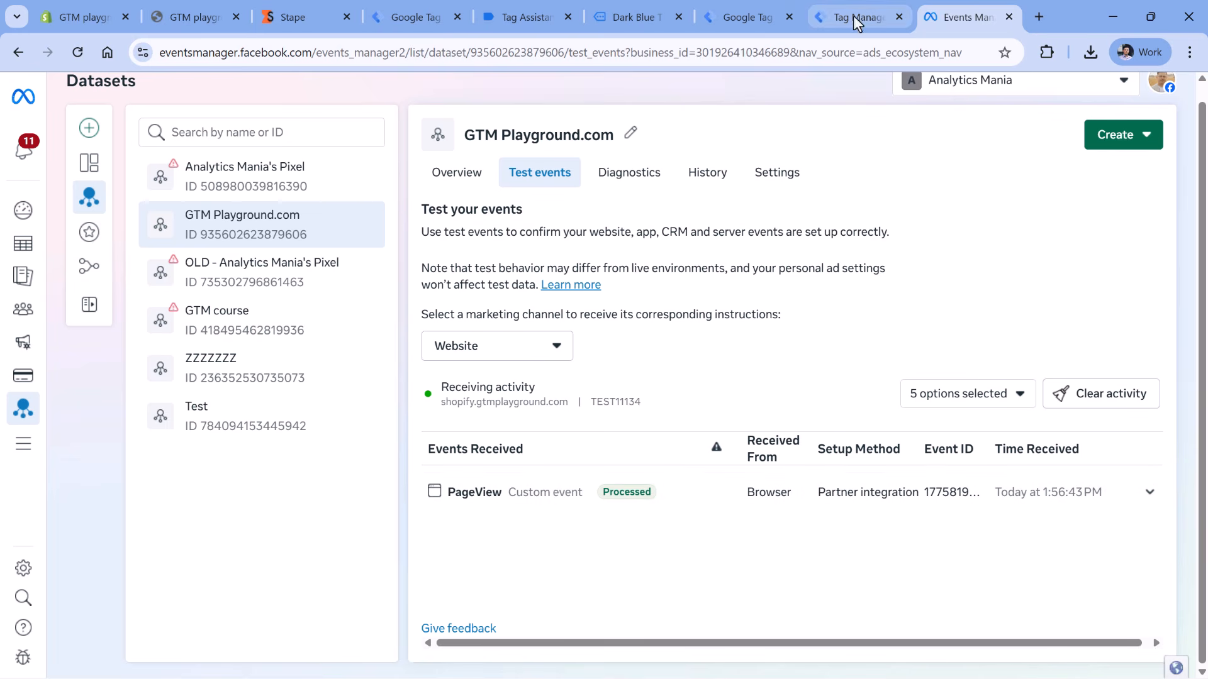
# - Start the server container preview, reload the product page again, and check Events Manager for the new View content event
pyautogui.click(746, 18)
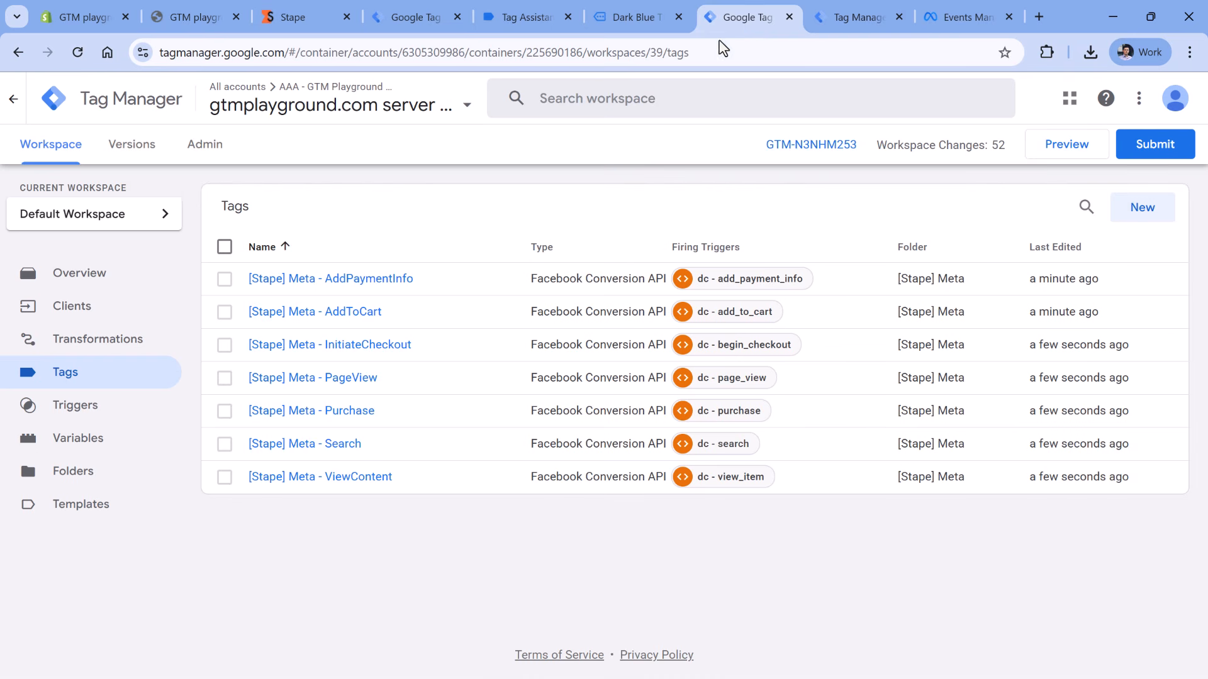
pyautogui.click(1067, 151)
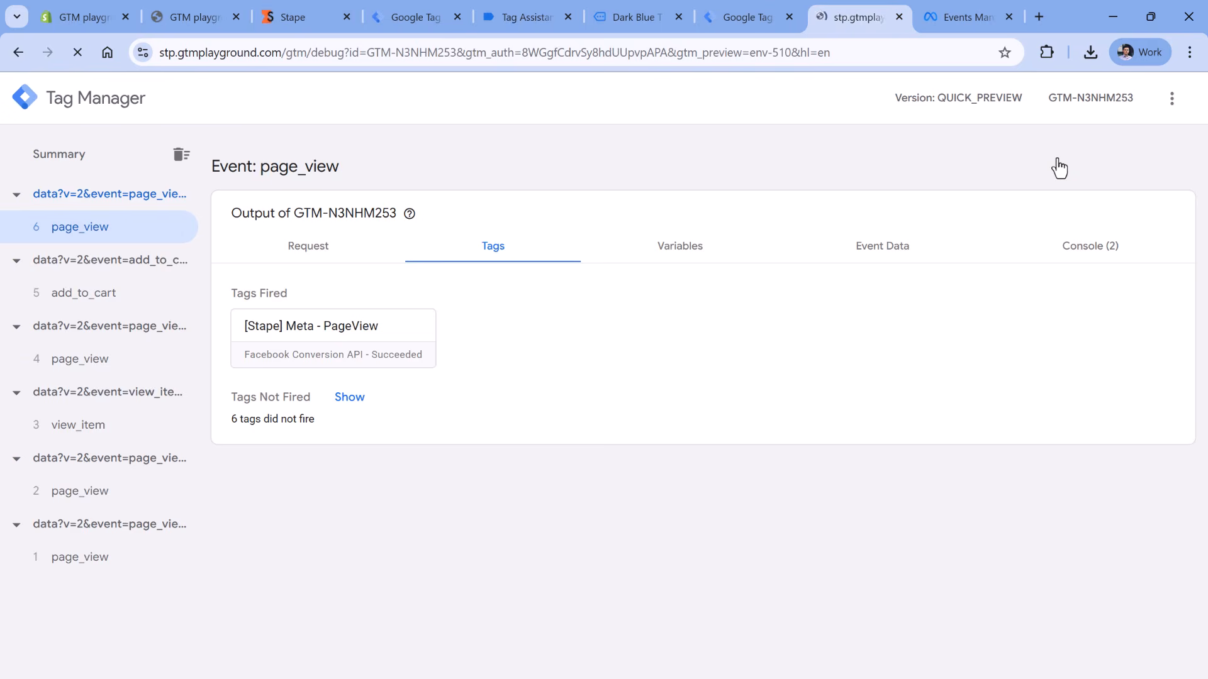
pyautogui.click(632, 19)
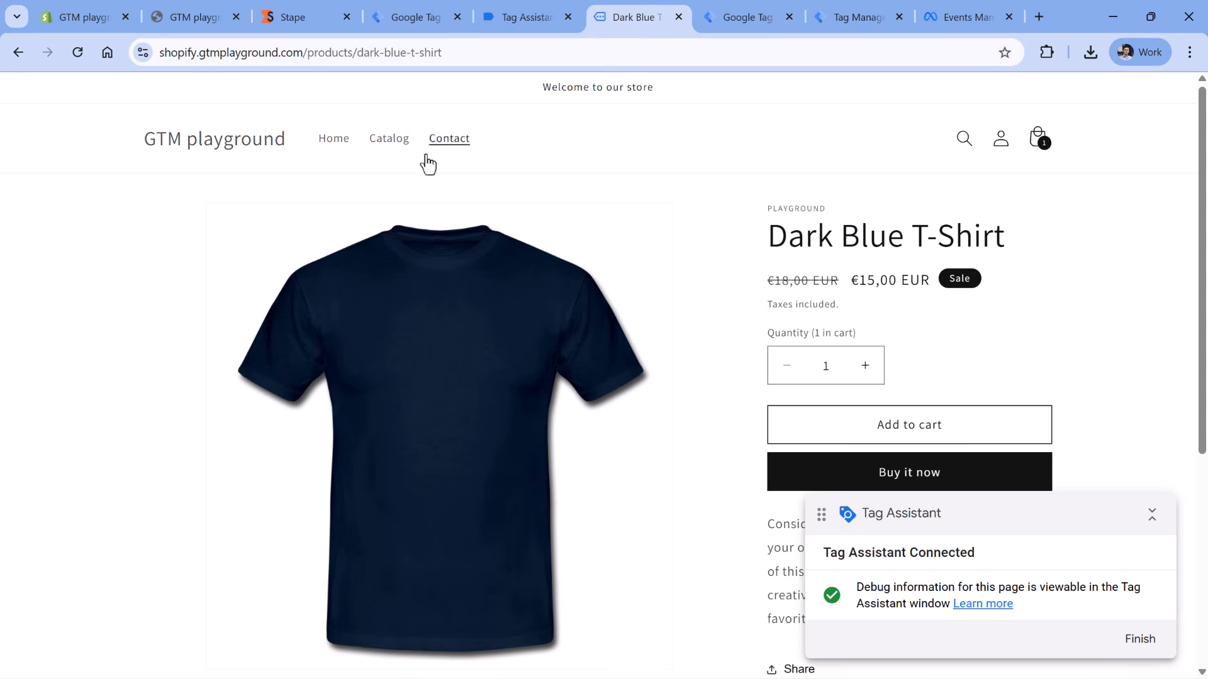
pyautogui.click(78, 52)
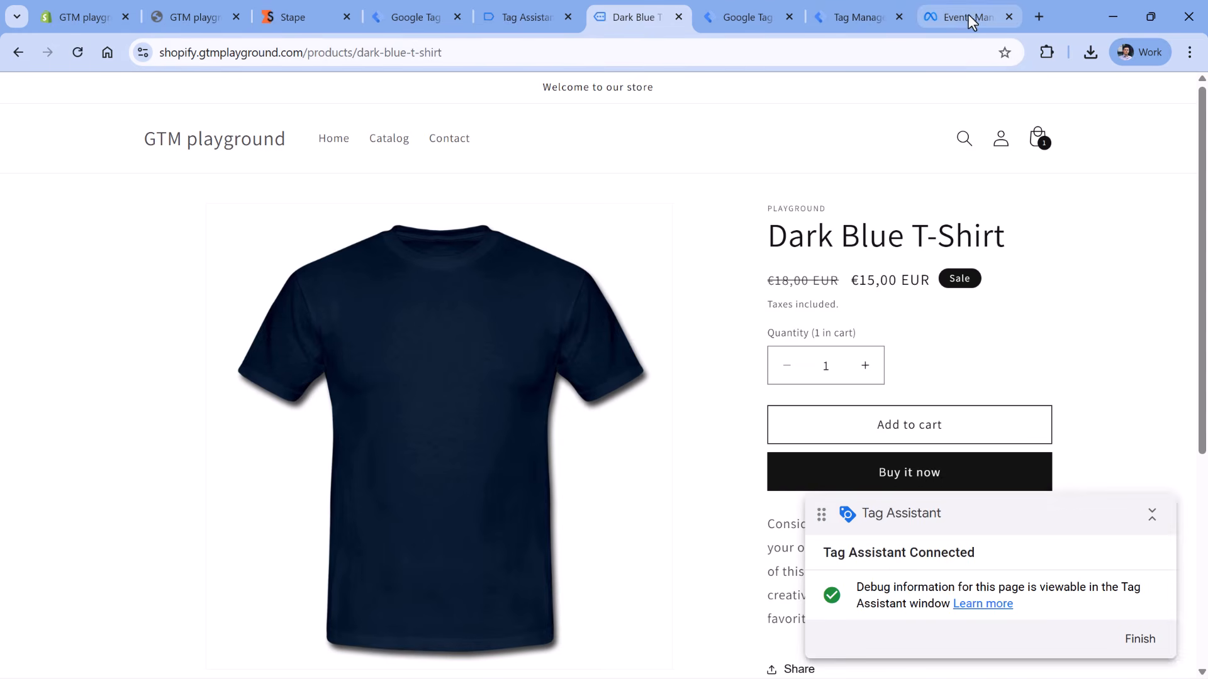
pyautogui.click(968, 16)
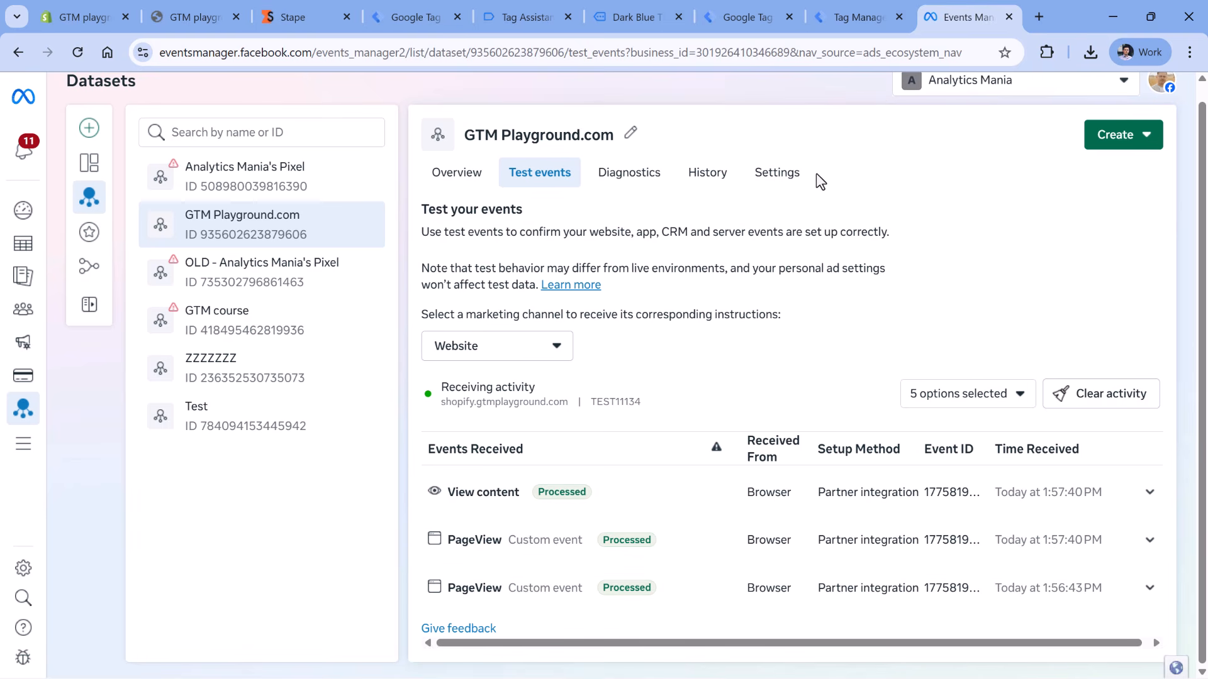
# - Review the View content and PageView groups, each with a processed browser row and a deduplicated server row
pyautogui.scroll(-3, 817, 174)
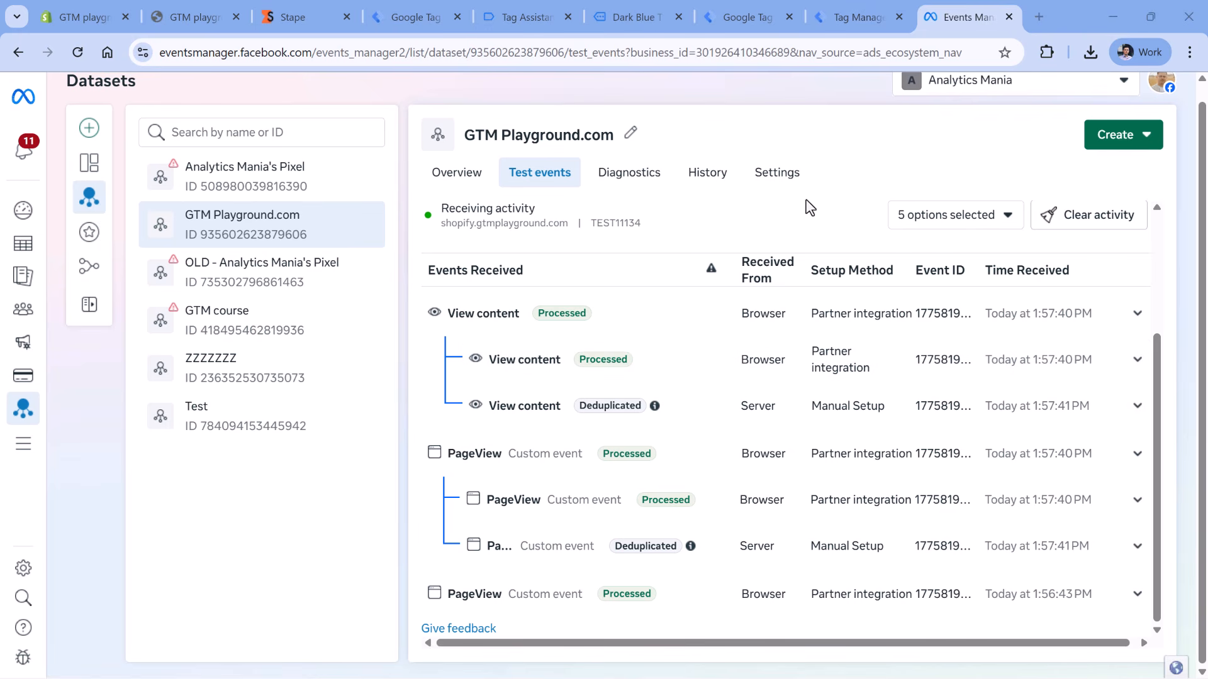
# - Return to the Dark Blue T-Shirt product page, open the cart and proceed to checkout
pyautogui.click(639, 21)
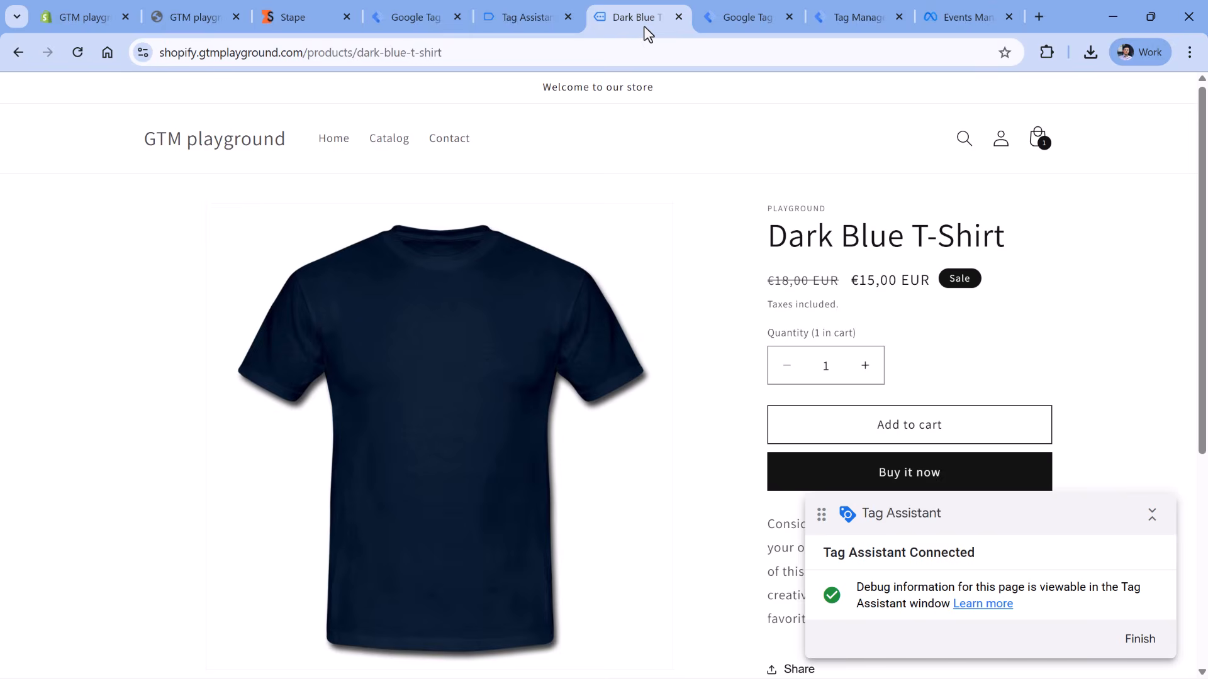
pyautogui.scroll(-2, 790, 154)
pyautogui.scroll(3, 946, 267)
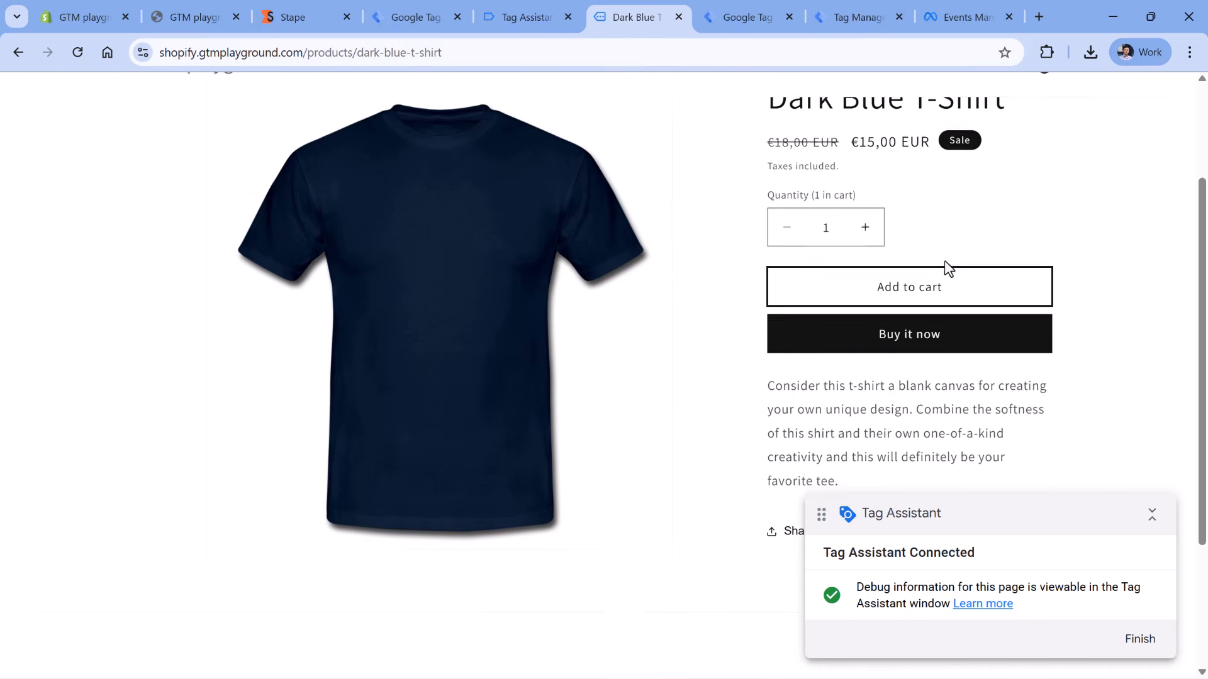
pyautogui.click(1042, 146)
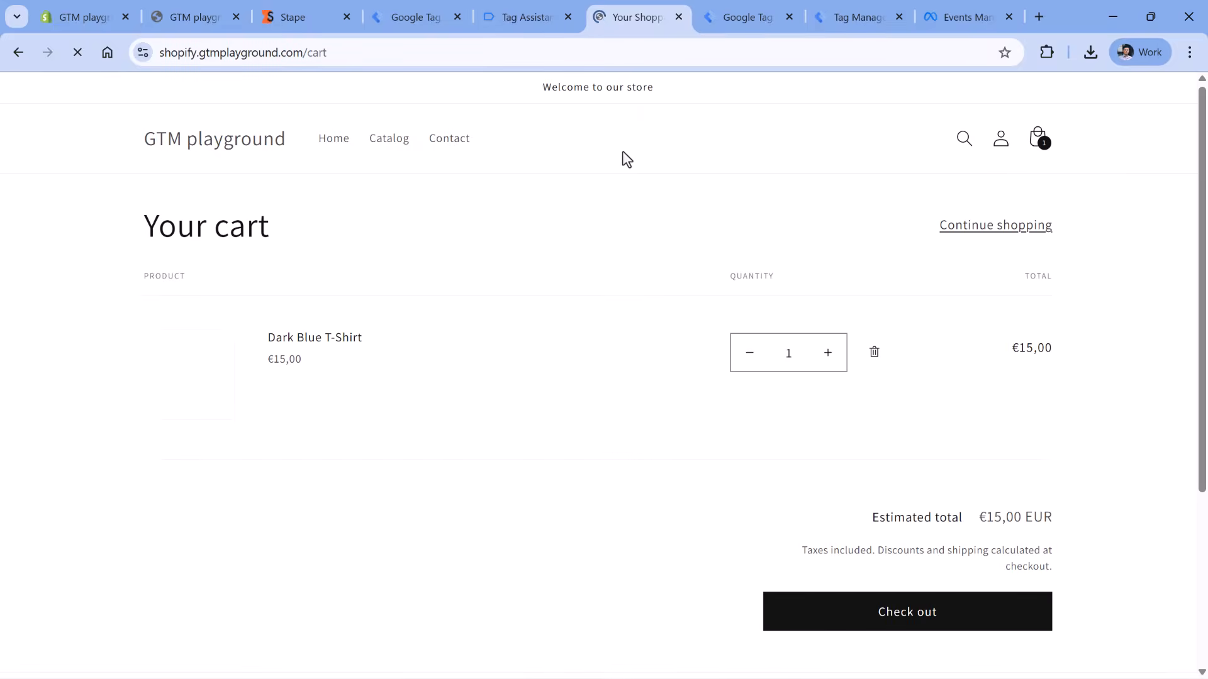
pyautogui.click(775, 623)
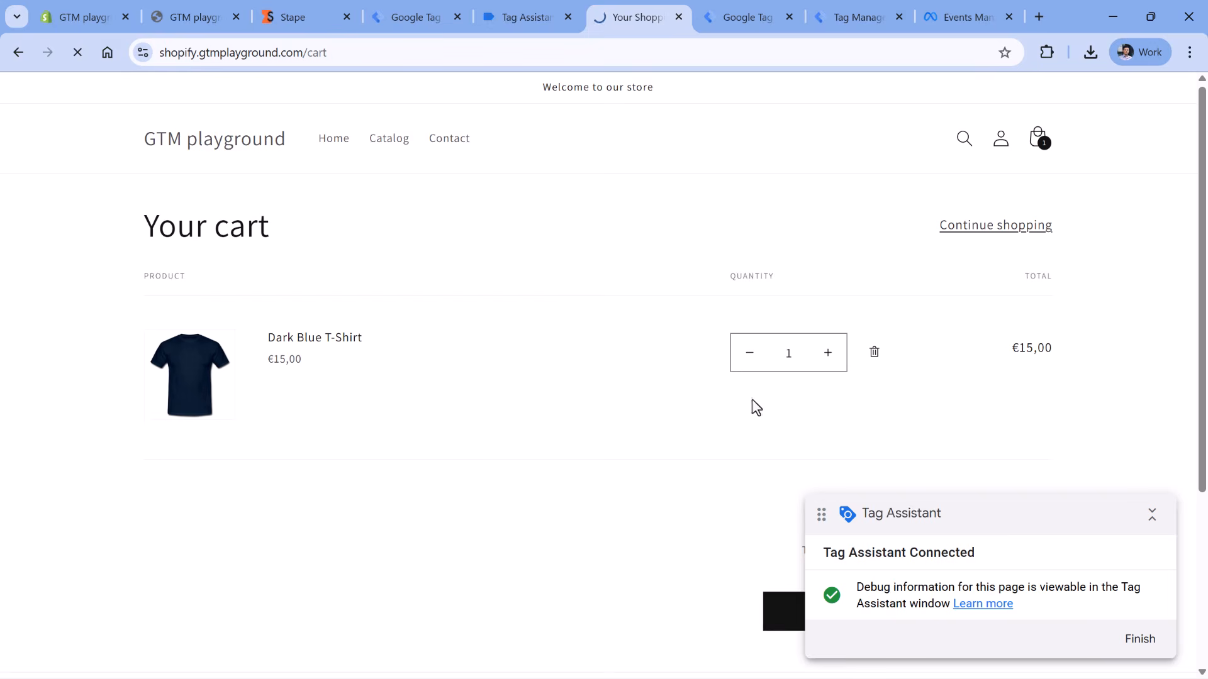
# - Enter the contact email and fill the shipping address fields with placeholder text
pyautogui.click(366, 216)
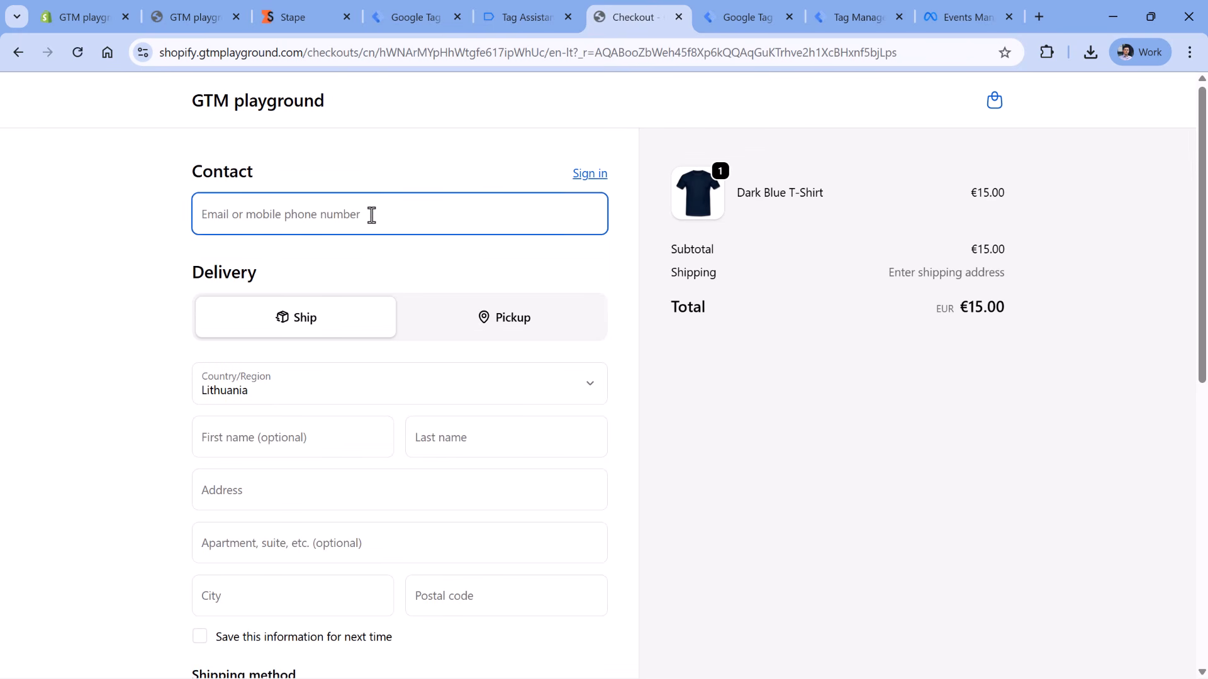
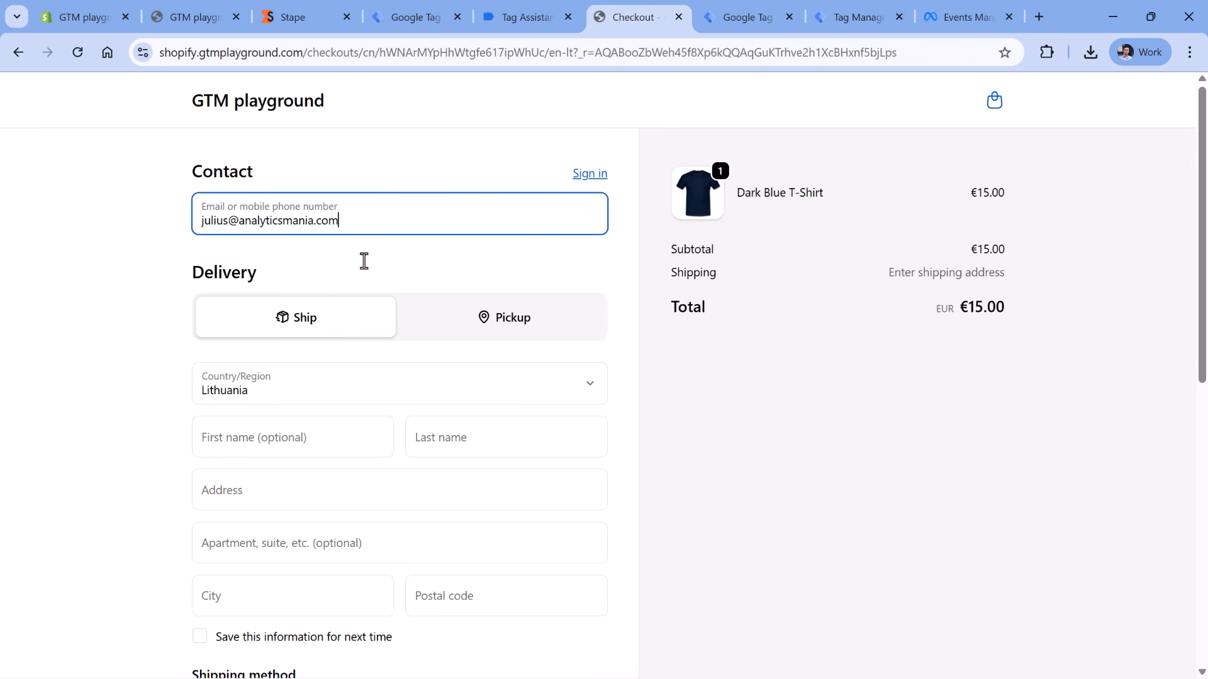
pyautogui.click(371, 443)
pyautogui.write('asd')
pyautogui.click(449, 441)
pyautogui.write('asd')
pyautogui.click(346, 493)
pyautogui.write('asd')
pyautogui.write('12345')
# - Enter the test card number and expiry date, then pay for the €15.00 order
pyautogui.scroll(-9, 396, 432)
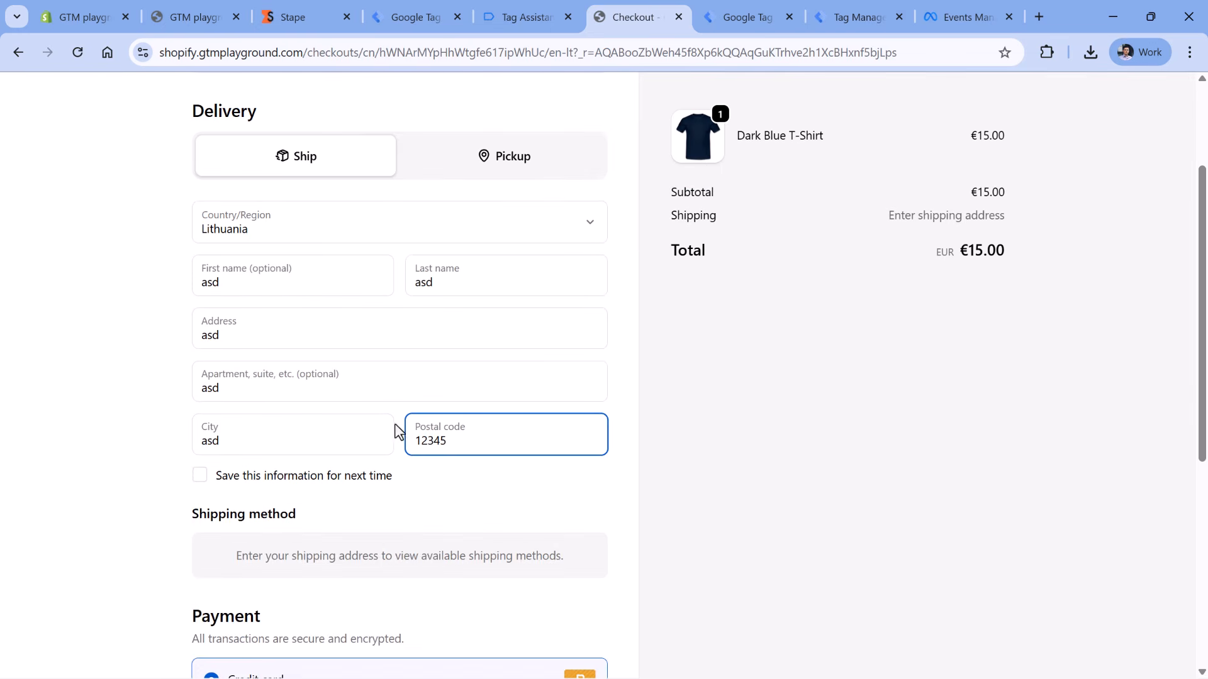
pyautogui.click(296, 321)
pyautogui.write('1')
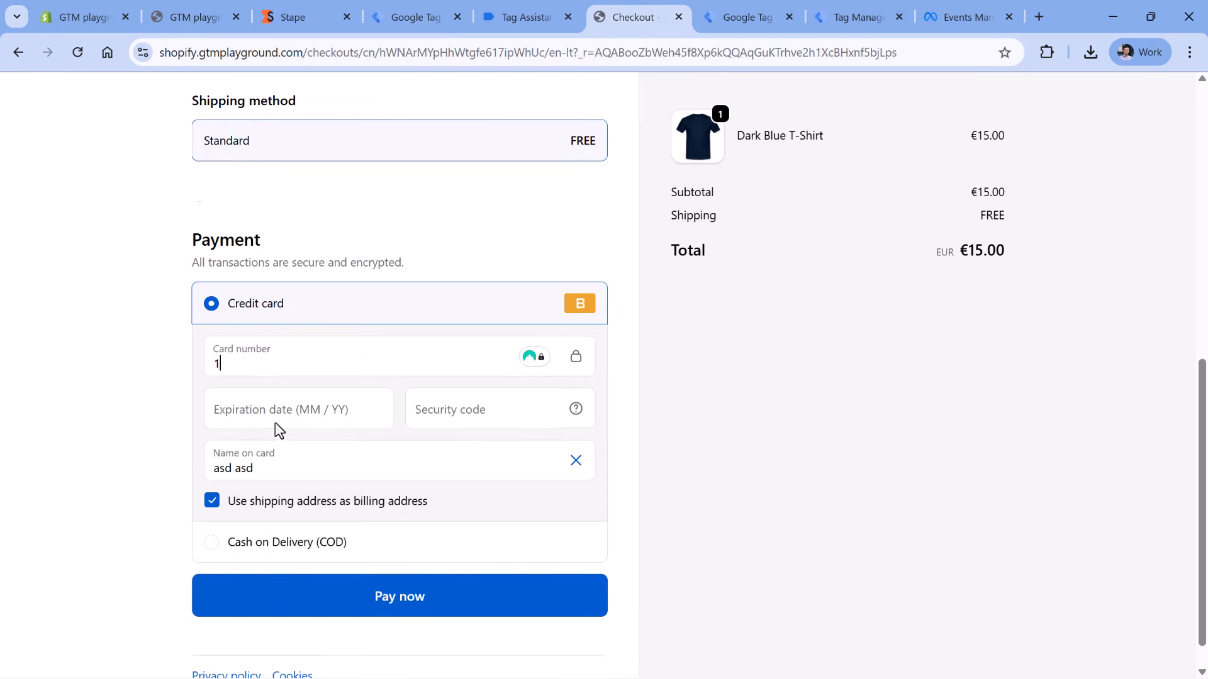
pyautogui.click(275, 430)
pyautogui.click(270, 372)
pyautogui.write('1234')
pyautogui.write('123')
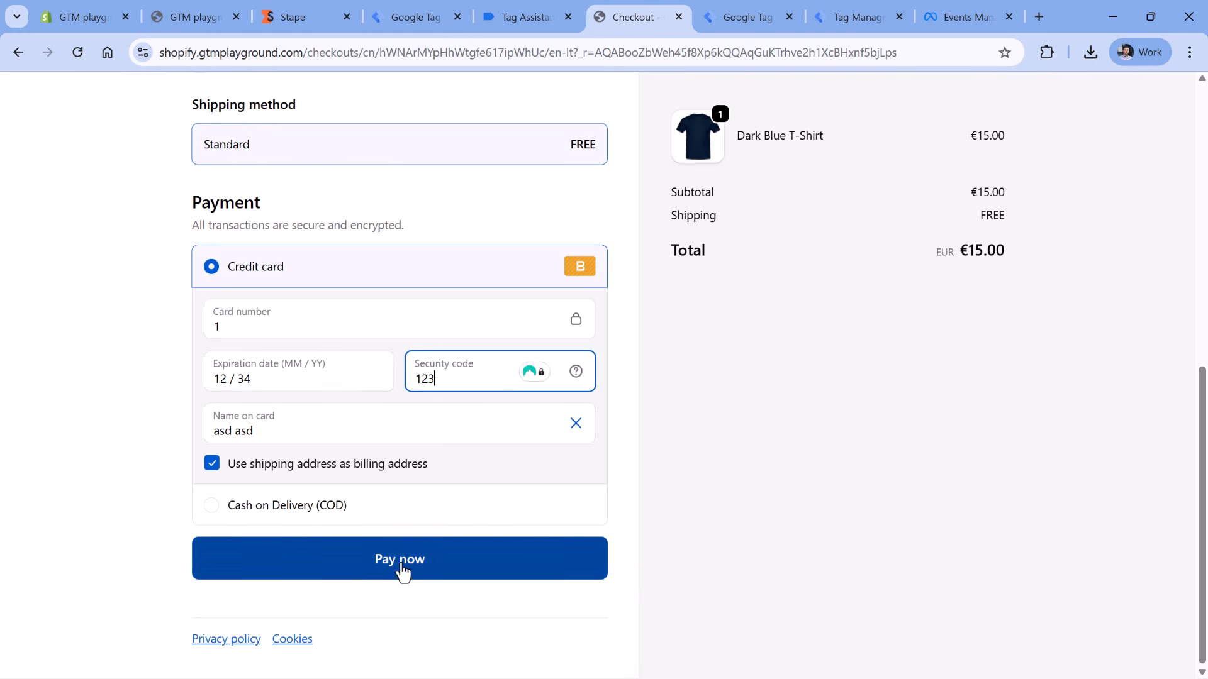
pyautogui.click(399, 565)
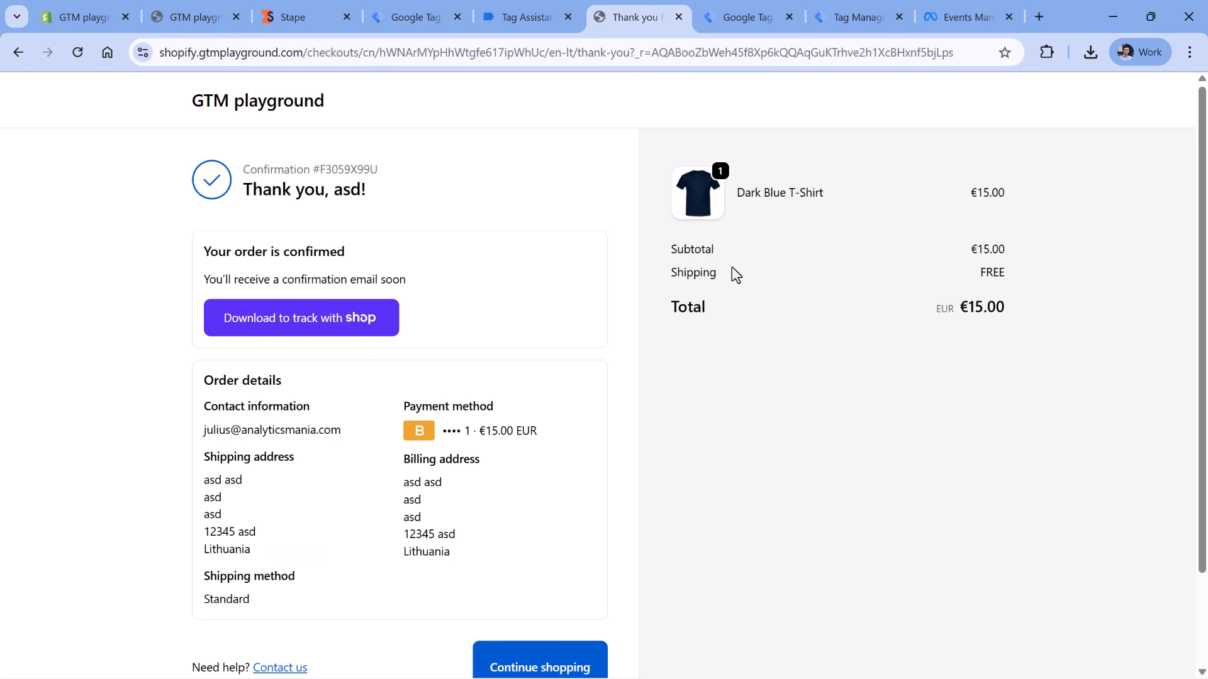
# - Switch to Events Manager to check the Purchase, Add payment info and Initiate checkout test events
pyautogui.click(962, 17)
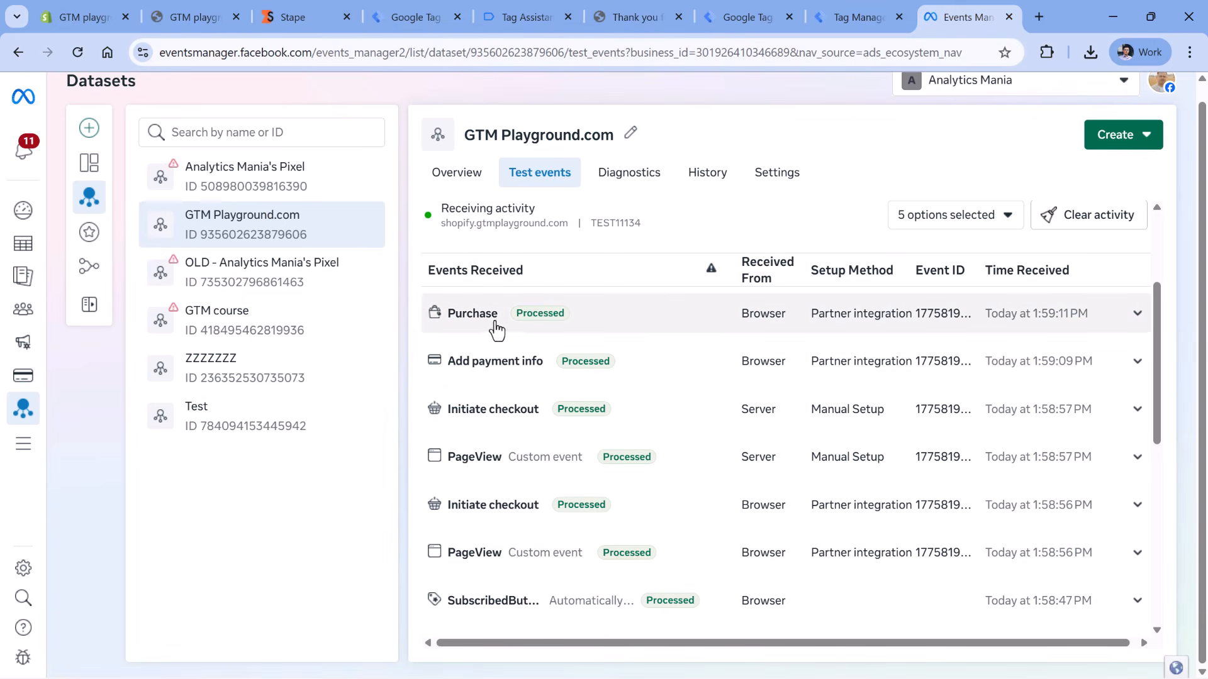